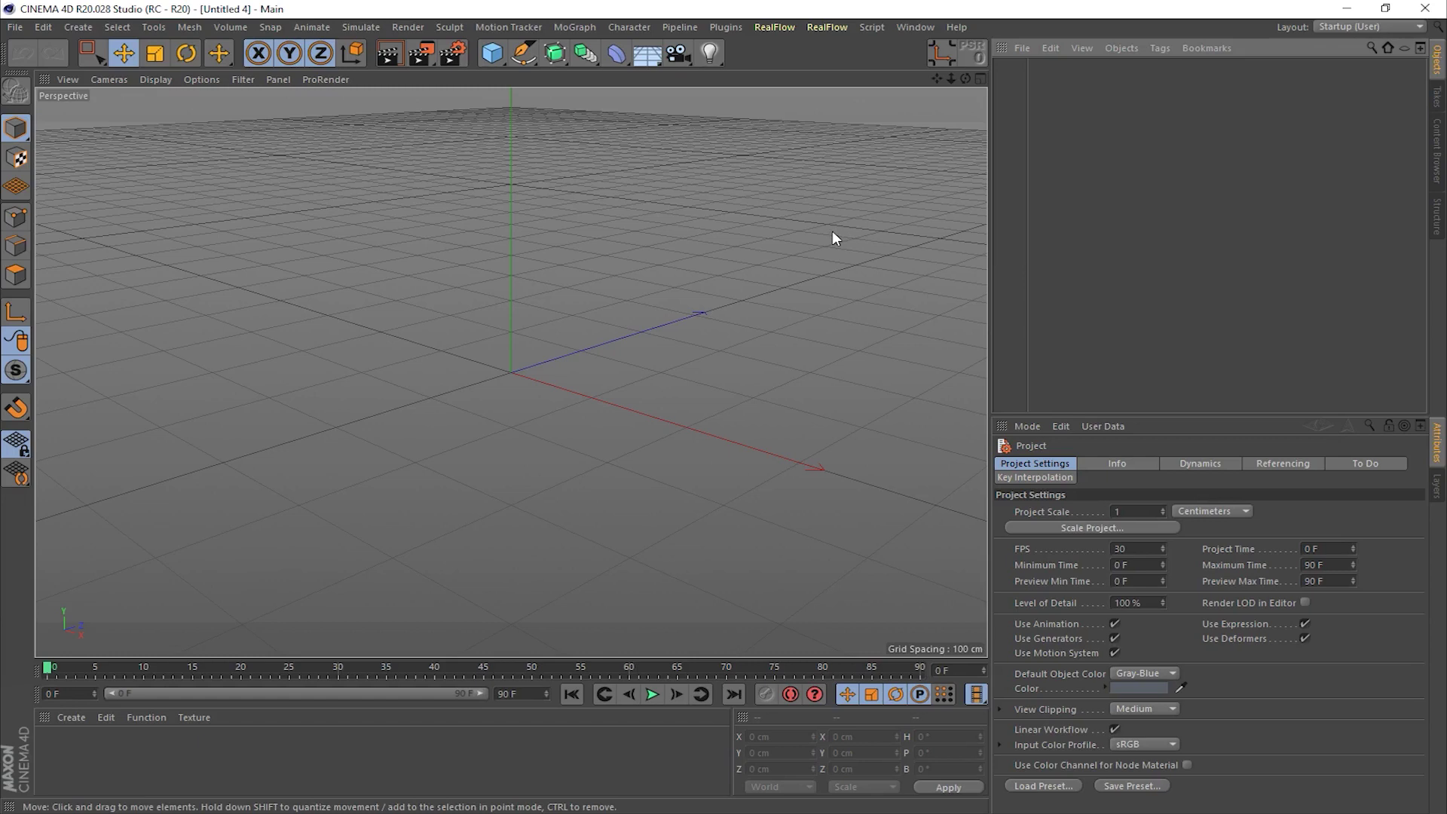
Step: Add a plane and enlarge it to about 2148 cm wide and 1952 cm high
{"action": "left_click", "coordinate": [491, 54]}
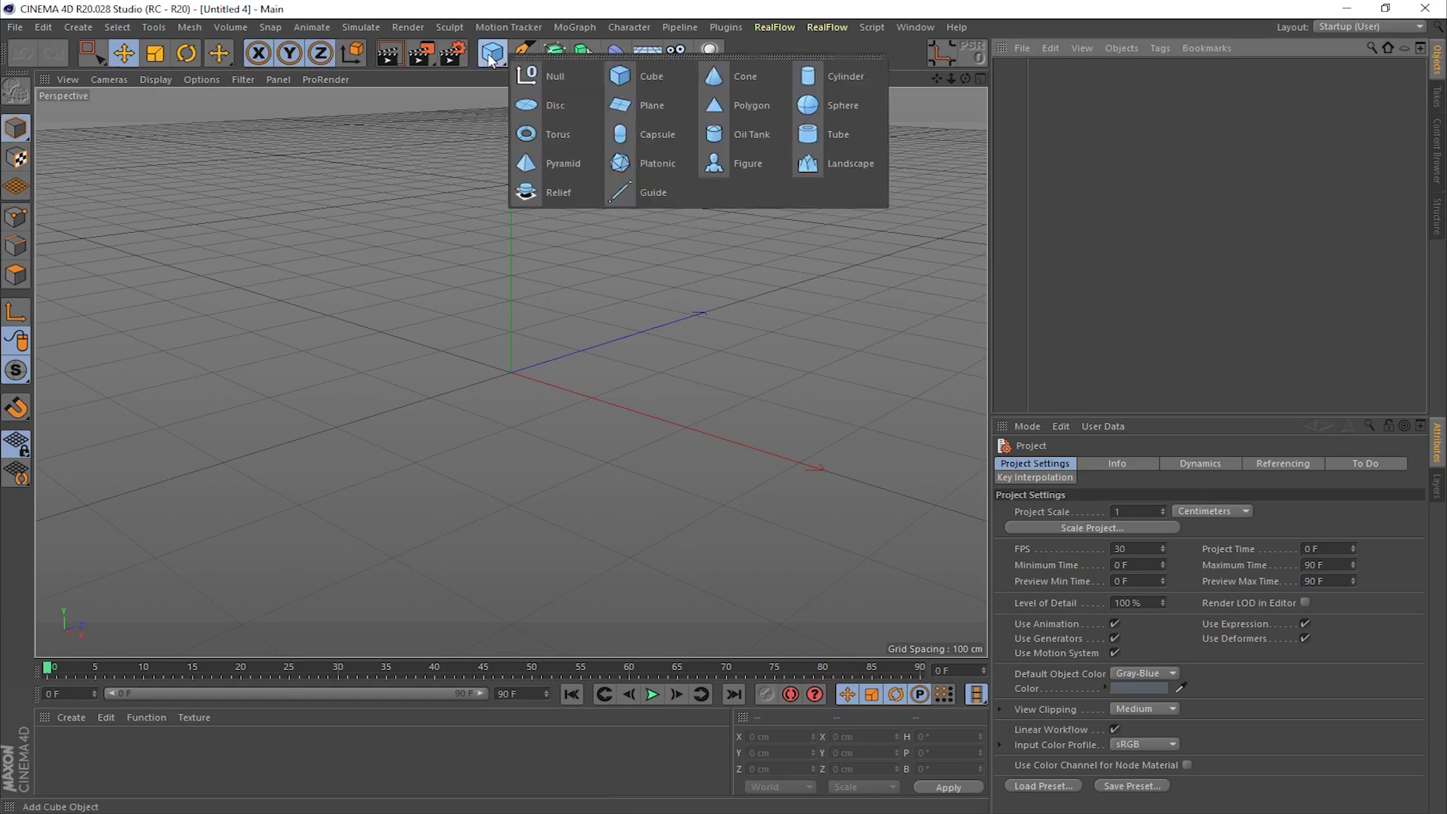
{"action": "left_click", "coordinate": [644, 111]}
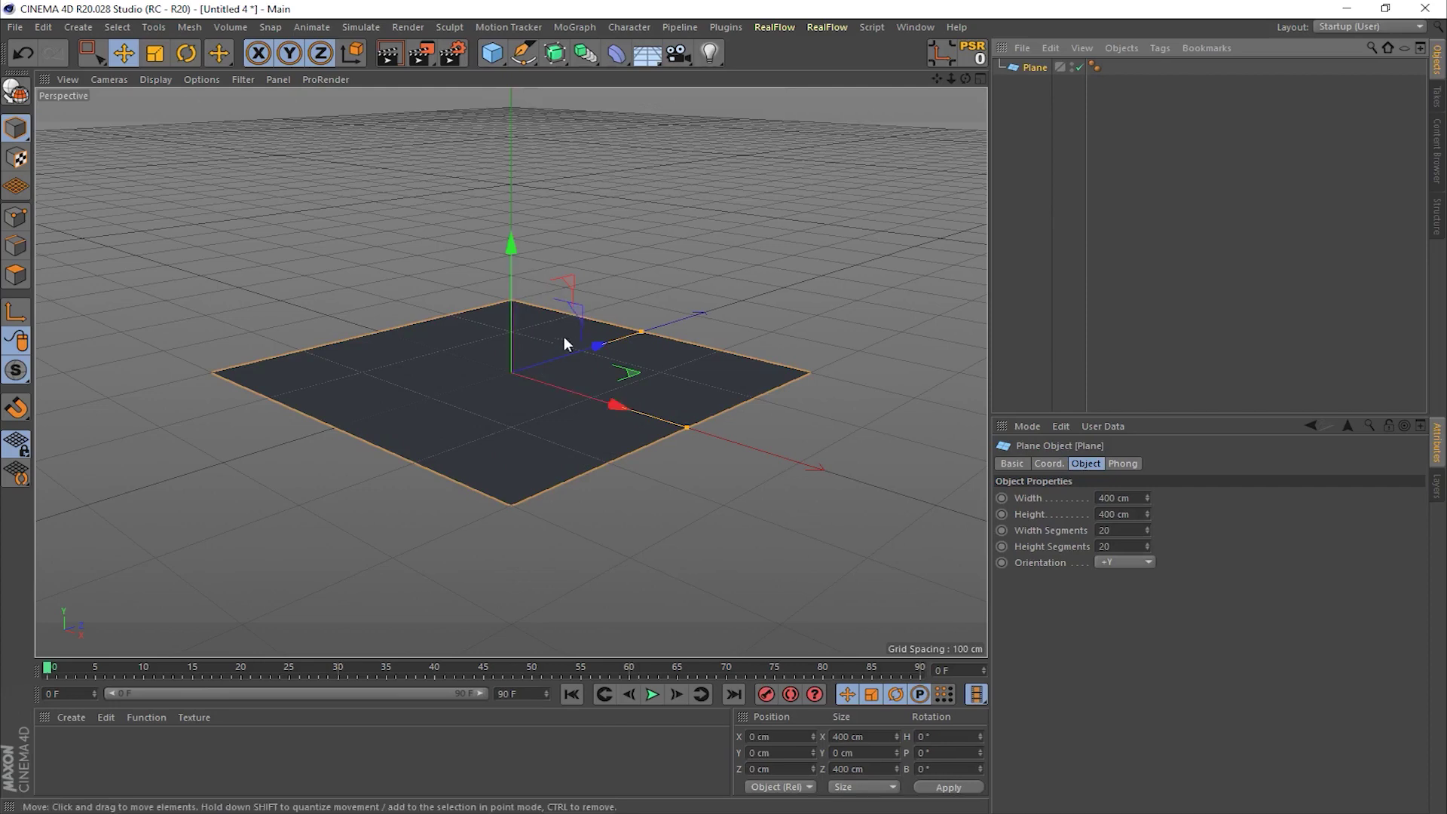
{"action": "scroll", "coordinate": [511, 428], "scroll_direction": "up", "scroll_amount": 3}
{"action": "scroll", "coordinate": [655, 339], "scroll_direction": "down", "scroll_amount": 5}
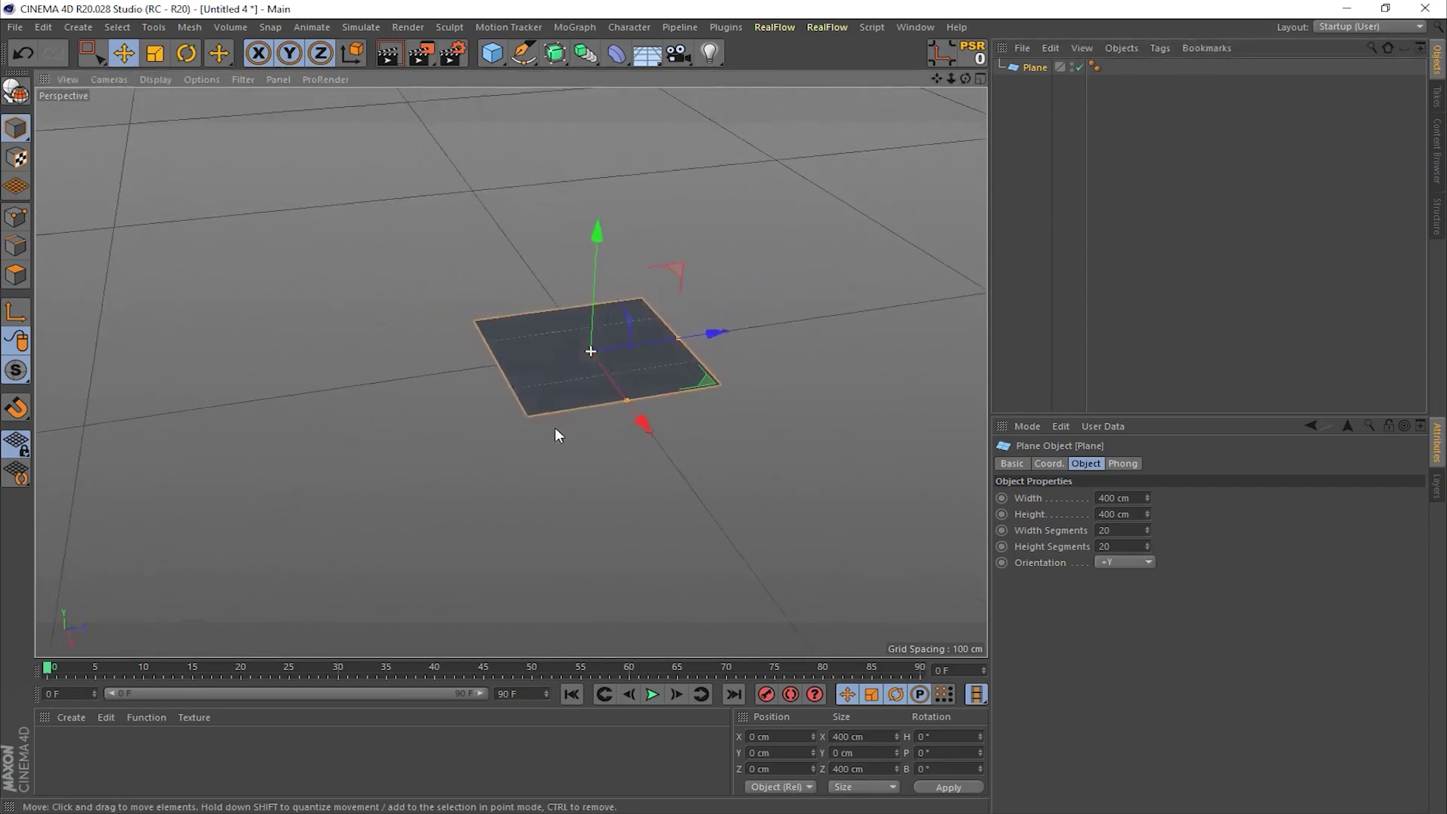
{"action": "left_click_drag", "start_coordinate": [679, 337], "coordinate": [984, 294]}
{"action": "left_click_drag", "start_coordinate": [620, 399], "coordinate": [738, 679]}
{"action": "scroll", "coordinate": [618, 289], "scroll_direction": "down", "scroll_amount": 3}
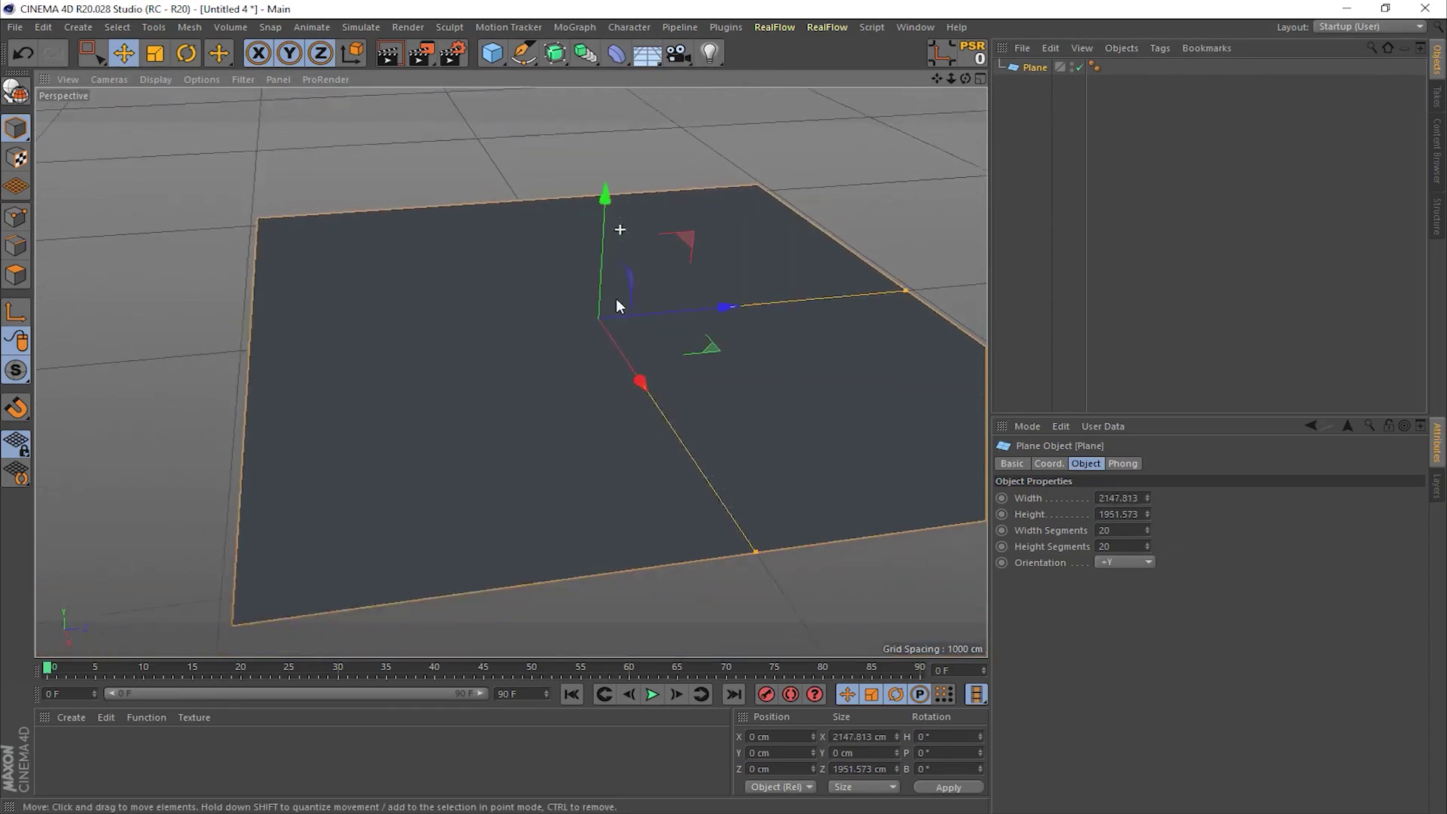
Step: Display the scene with Gouraud Shading (Lines)
{"action": "left_click_drag", "start_coordinate": [543, 379], "coordinate": [479, 370], "text": "alt"}
{"action": "left_click_drag", "start_coordinate": [715, 349], "coordinate": [627, 382], "text": "alt"}
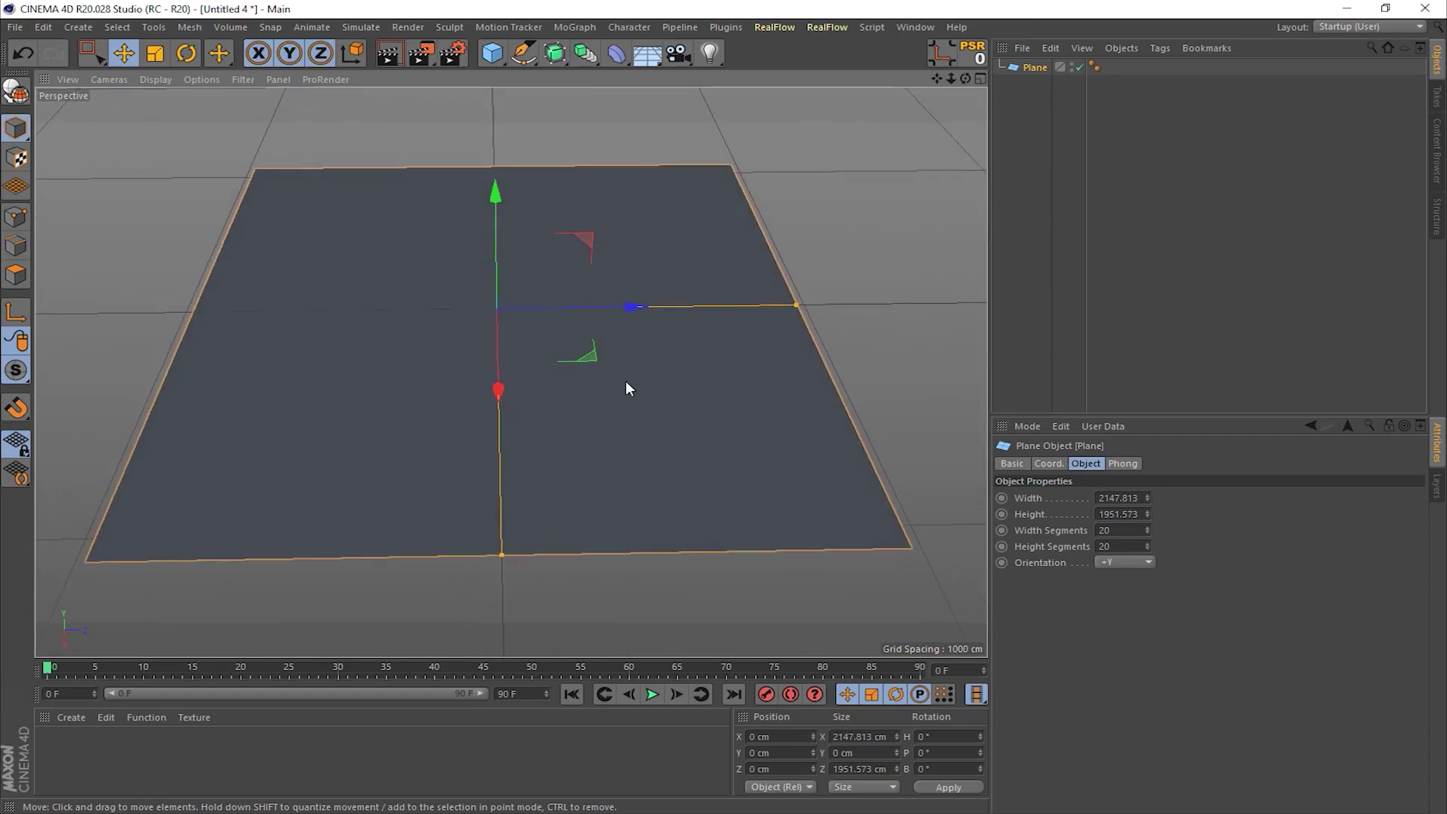
{"action": "left_click", "coordinate": [168, 80]}
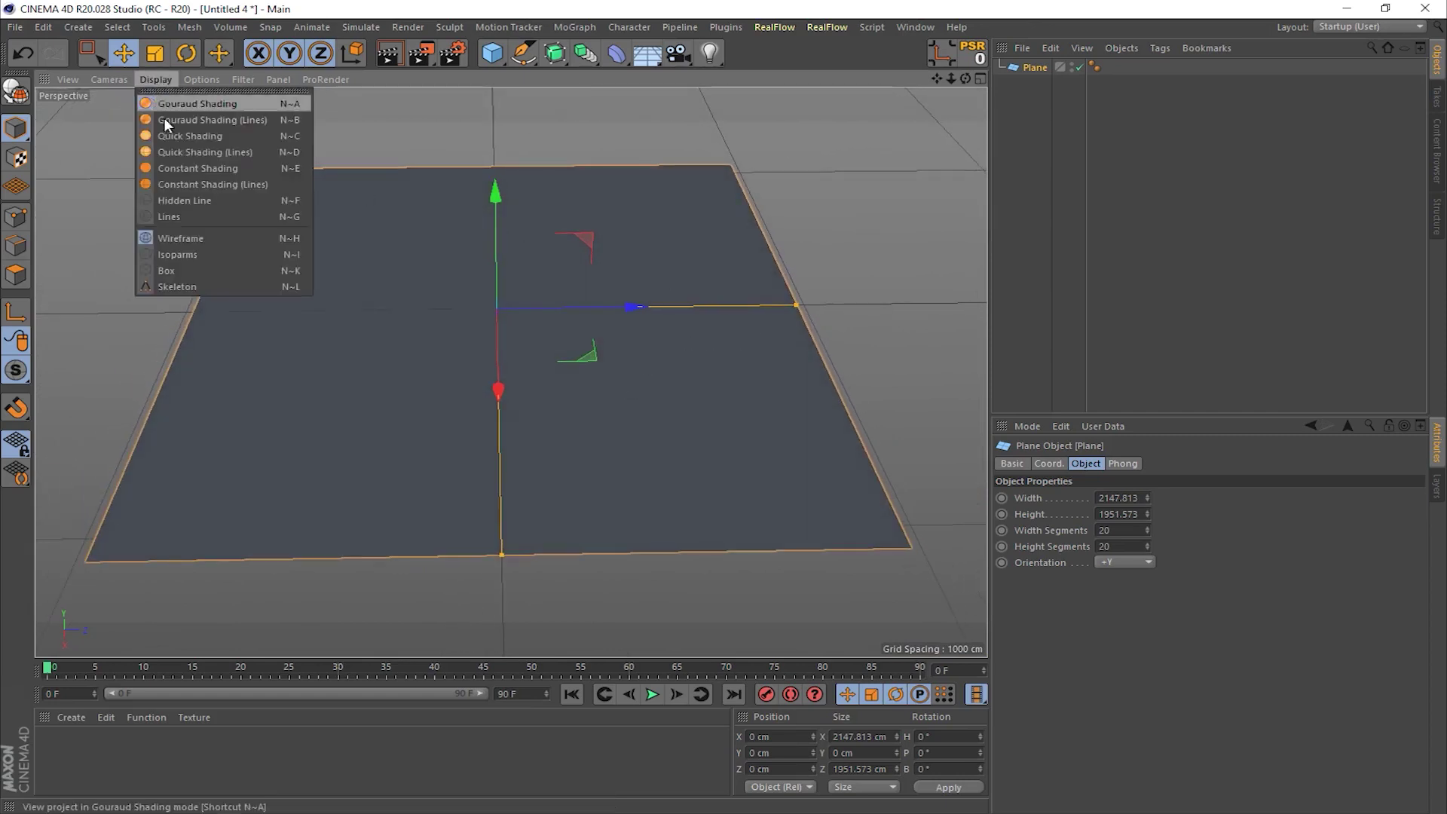
{"action": "left_click", "coordinate": [175, 123]}
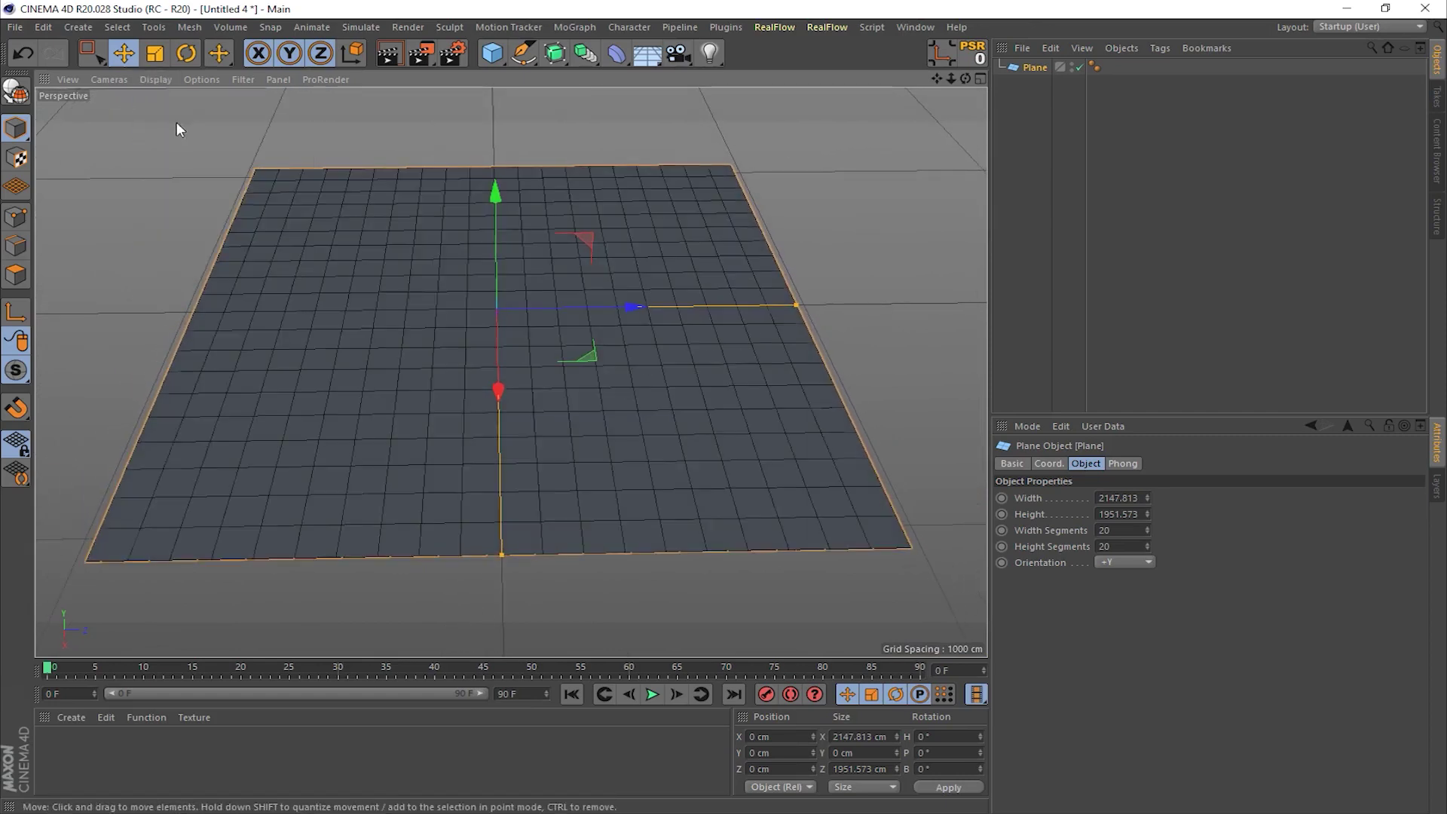
Step: Set the plane's height segments to 1 and its width segments to 150
{"action": "double_click", "coordinate": [1119, 547]}
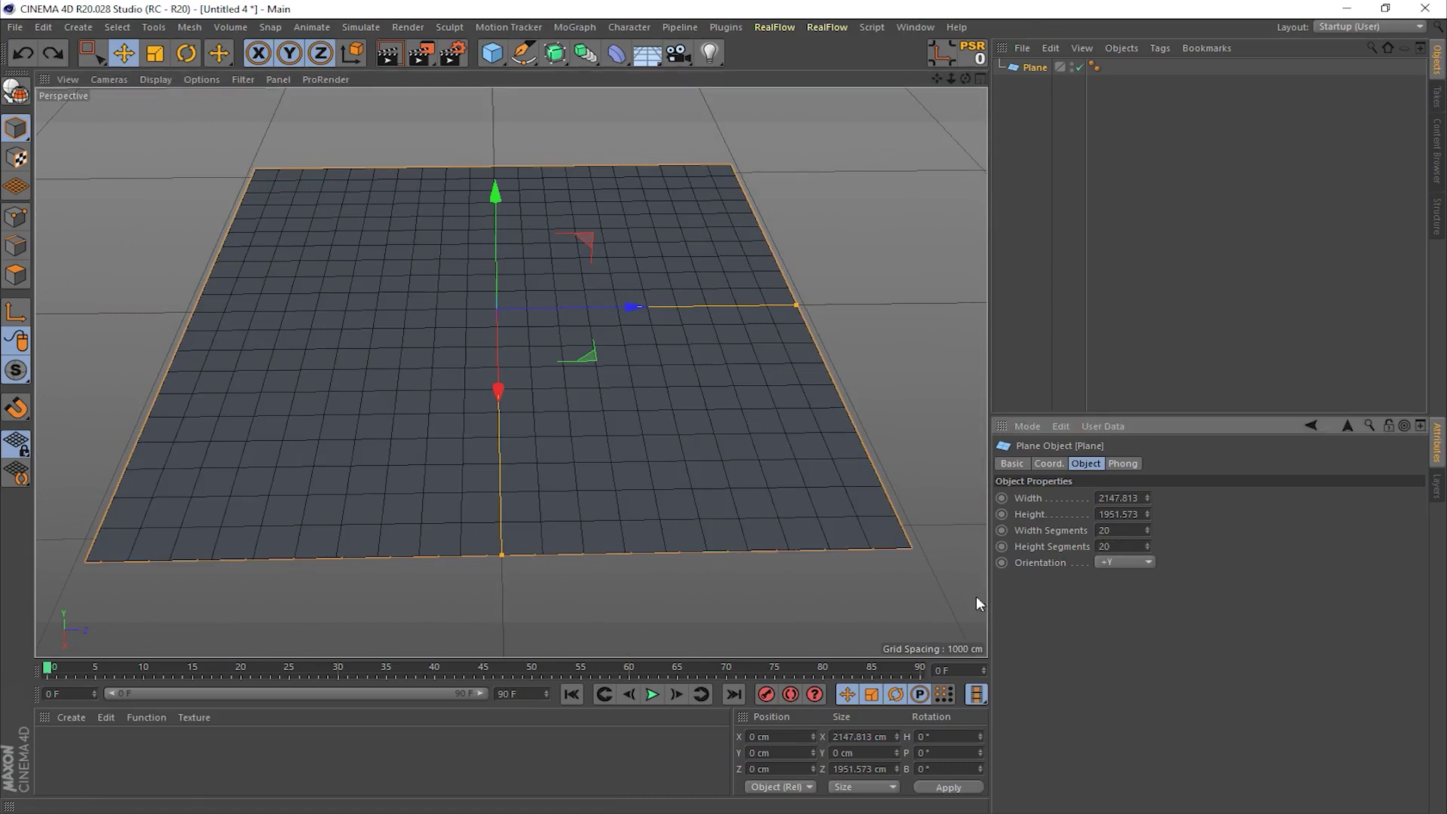
{"action": "type", "text": "1"}
{"action": "key", "text": "Return"}
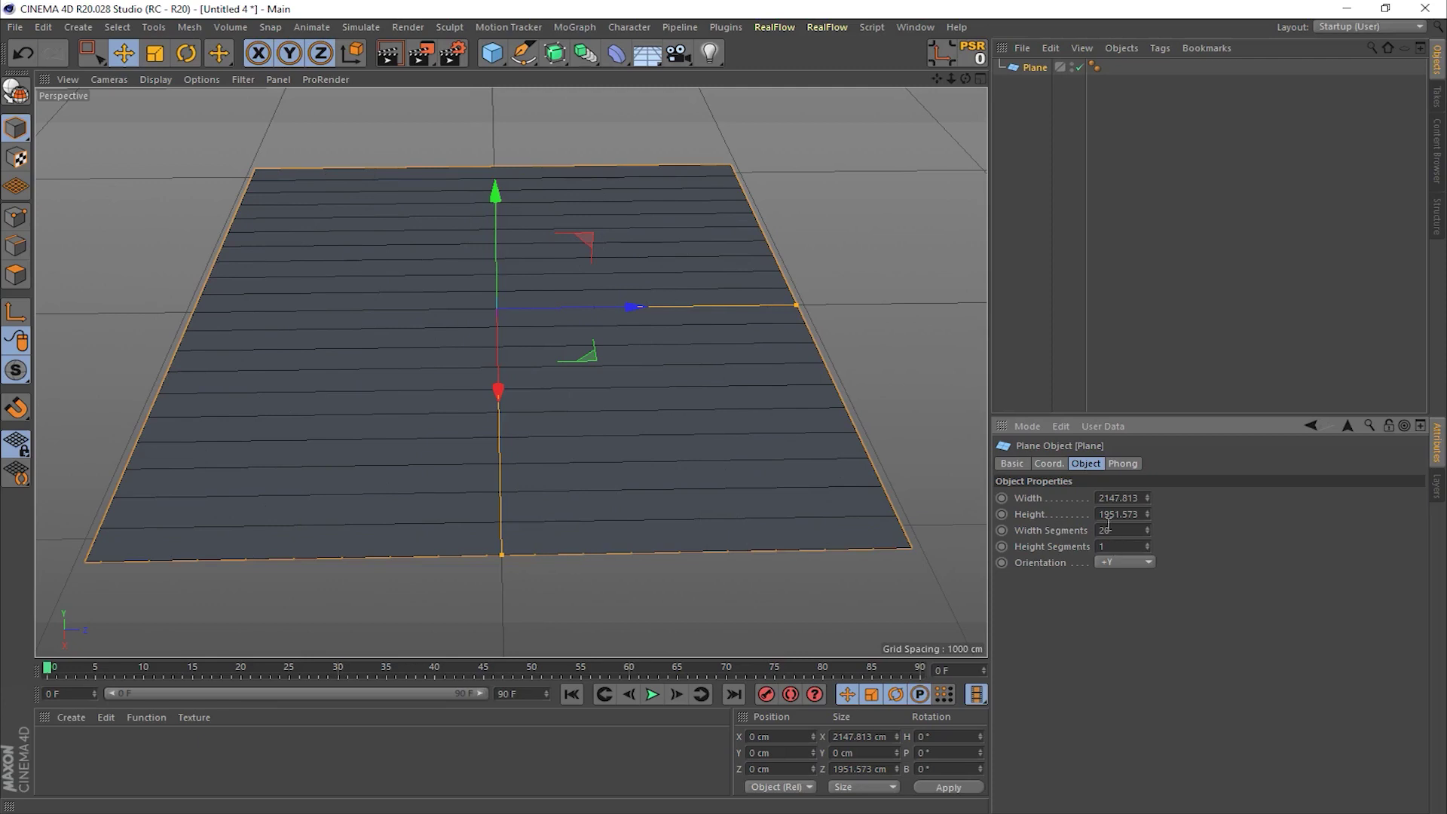
{"action": "double_click", "coordinate": [1104, 529]}
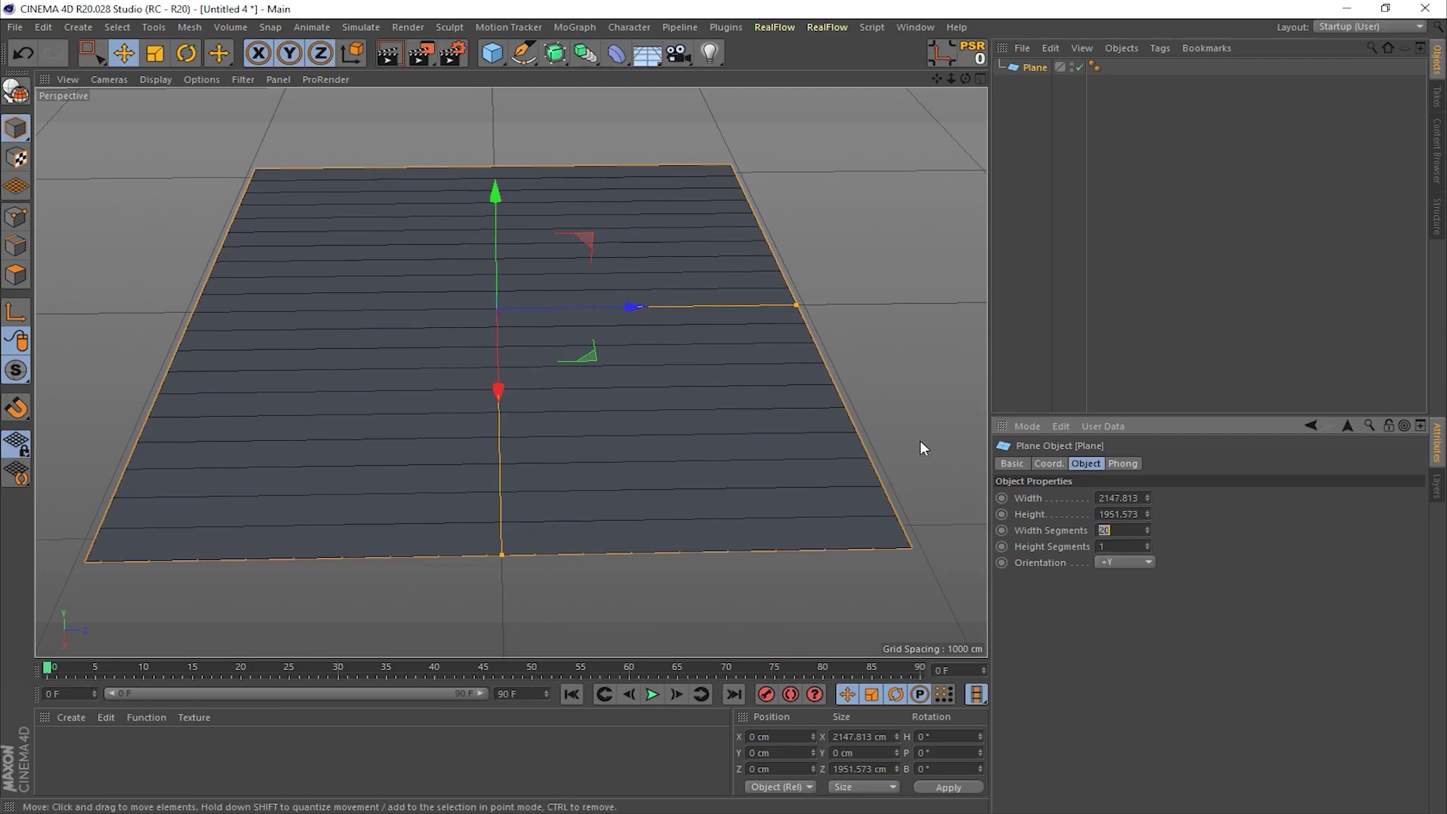
{"action": "type", "text": "150"}
{"action": "key", "text": "Return"}
Step: Add a Bend deformer as a child of the plane, fitted to the plane's size
{"action": "left_click_drag", "start_coordinate": [894, 421], "coordinate": [561, 386], "text": "alt"}
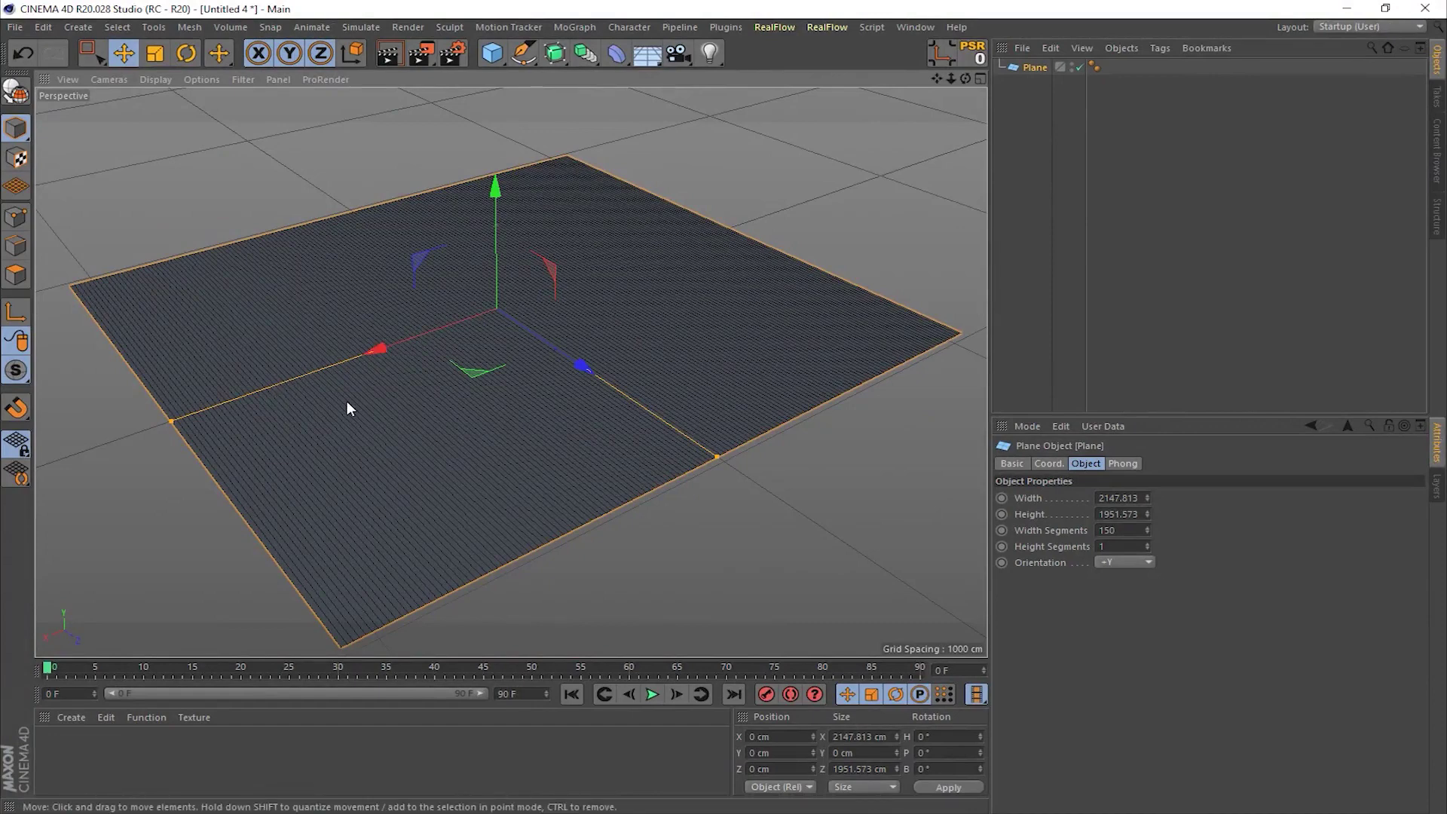
{"action": "left_click_drag", "start_coordinate": [636, 323], "coordinate": [495, 421], "text": "alt"}
{"action": "left_click_drag", "start_coordinate": [681, 291], "coordinate": [663, 386], "text": "alt"}
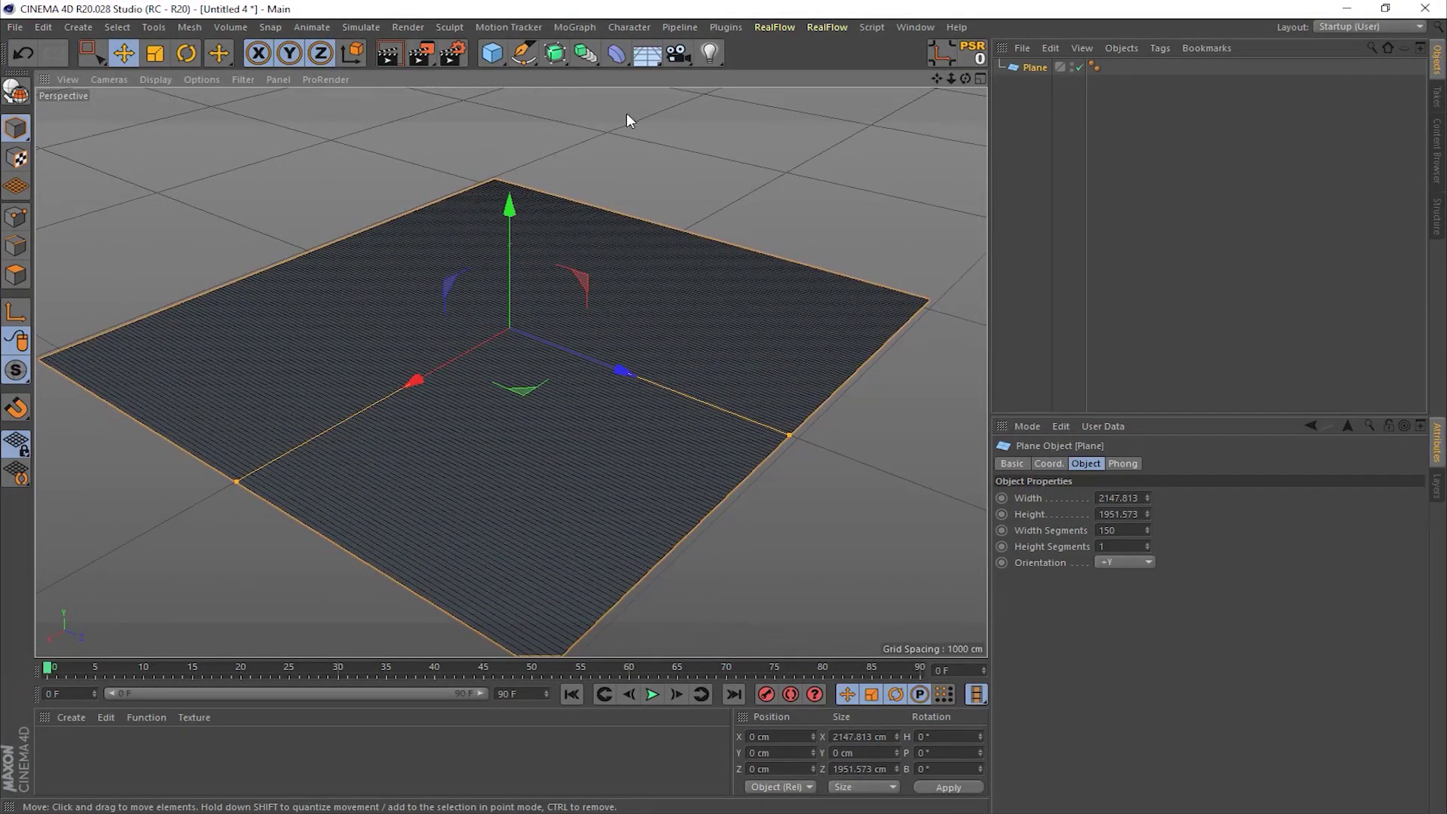
{"action": "left_click", "coordinate": [616, 55]}
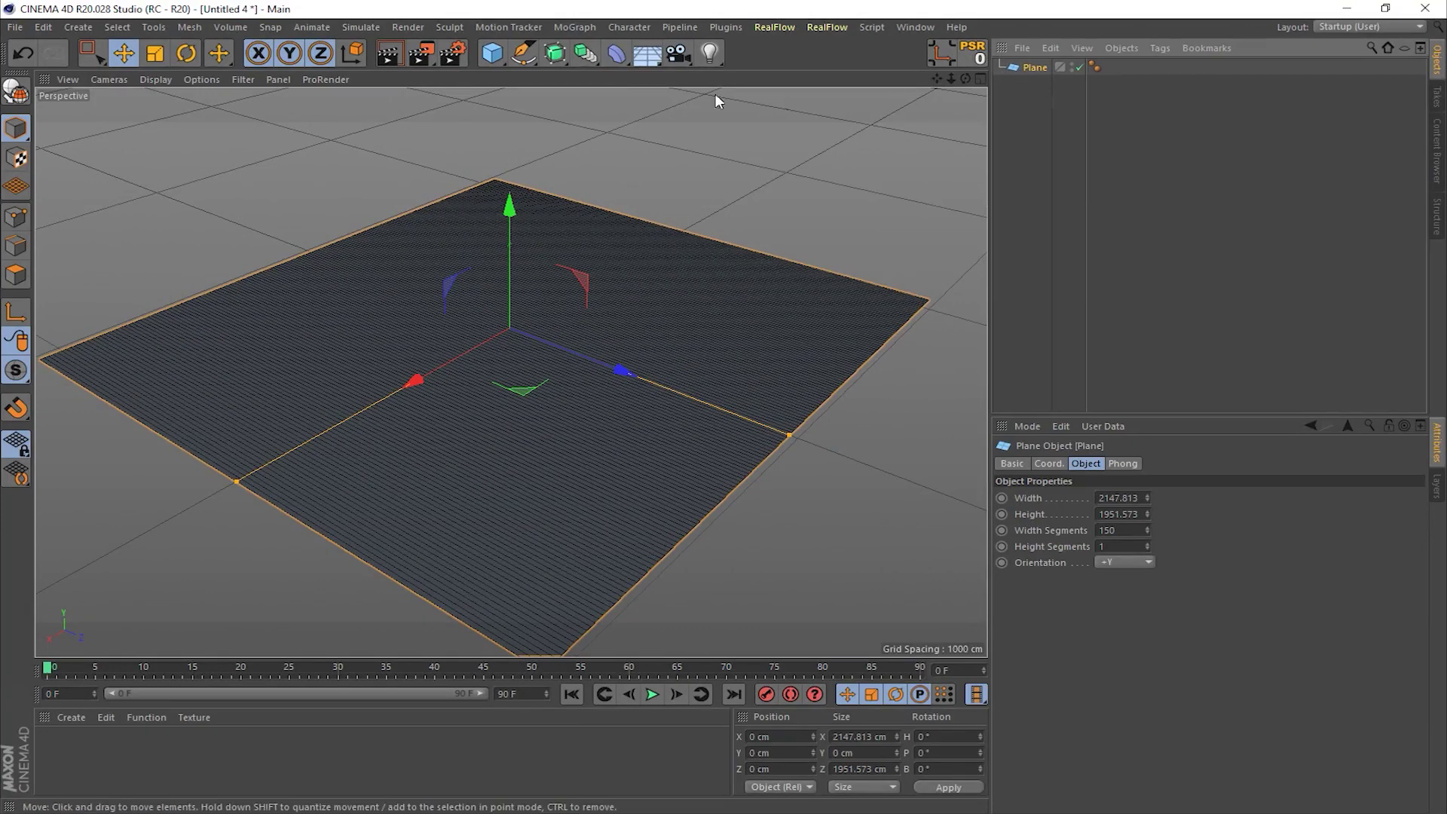
{"action": "left_click", "coordinate": [616, 53], "text": "shift"}
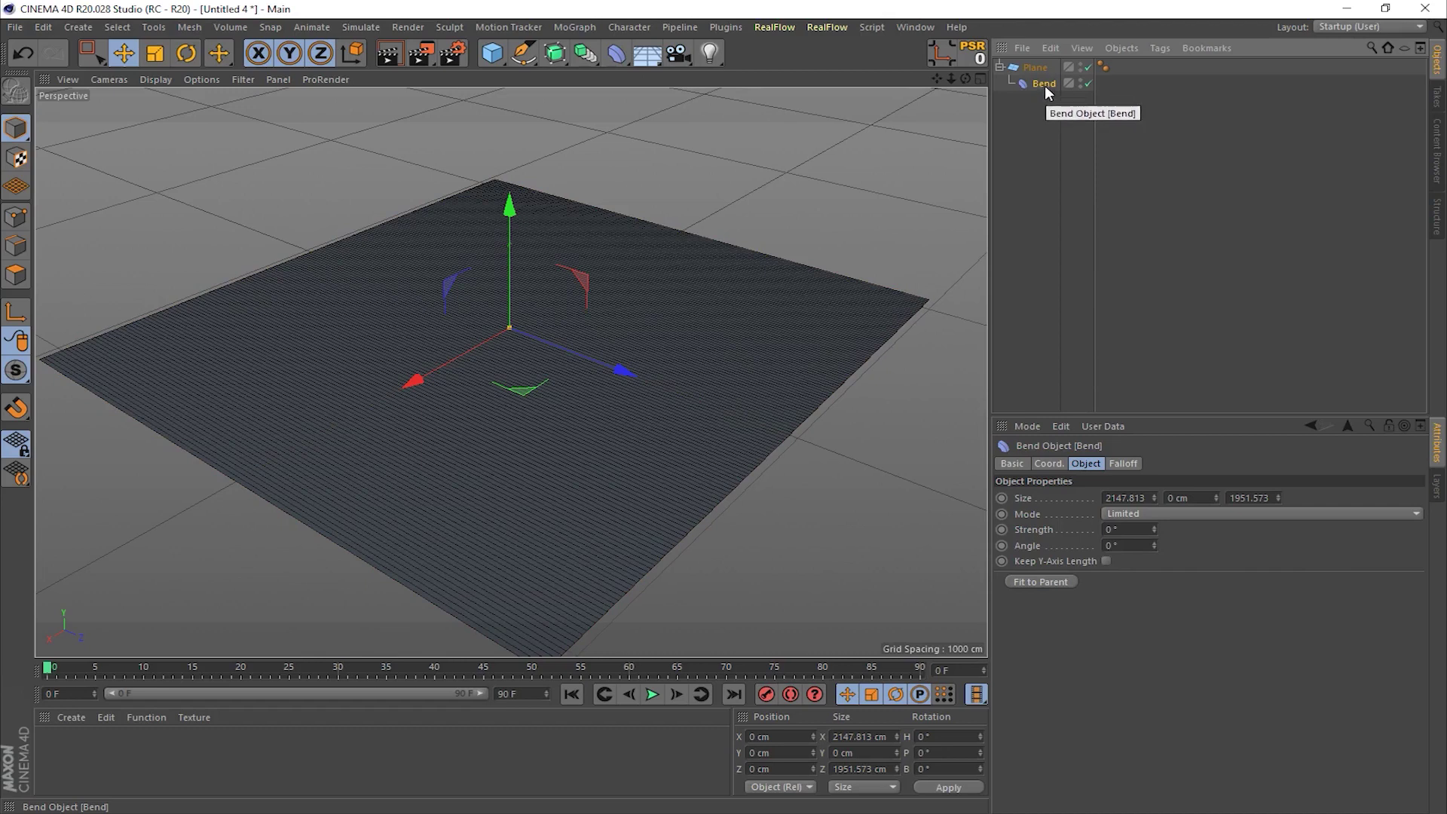
{"action": "left_click", "coordinate": [1001, 68]}
{"action": "left_click", "coordinate": [1000, 68]}
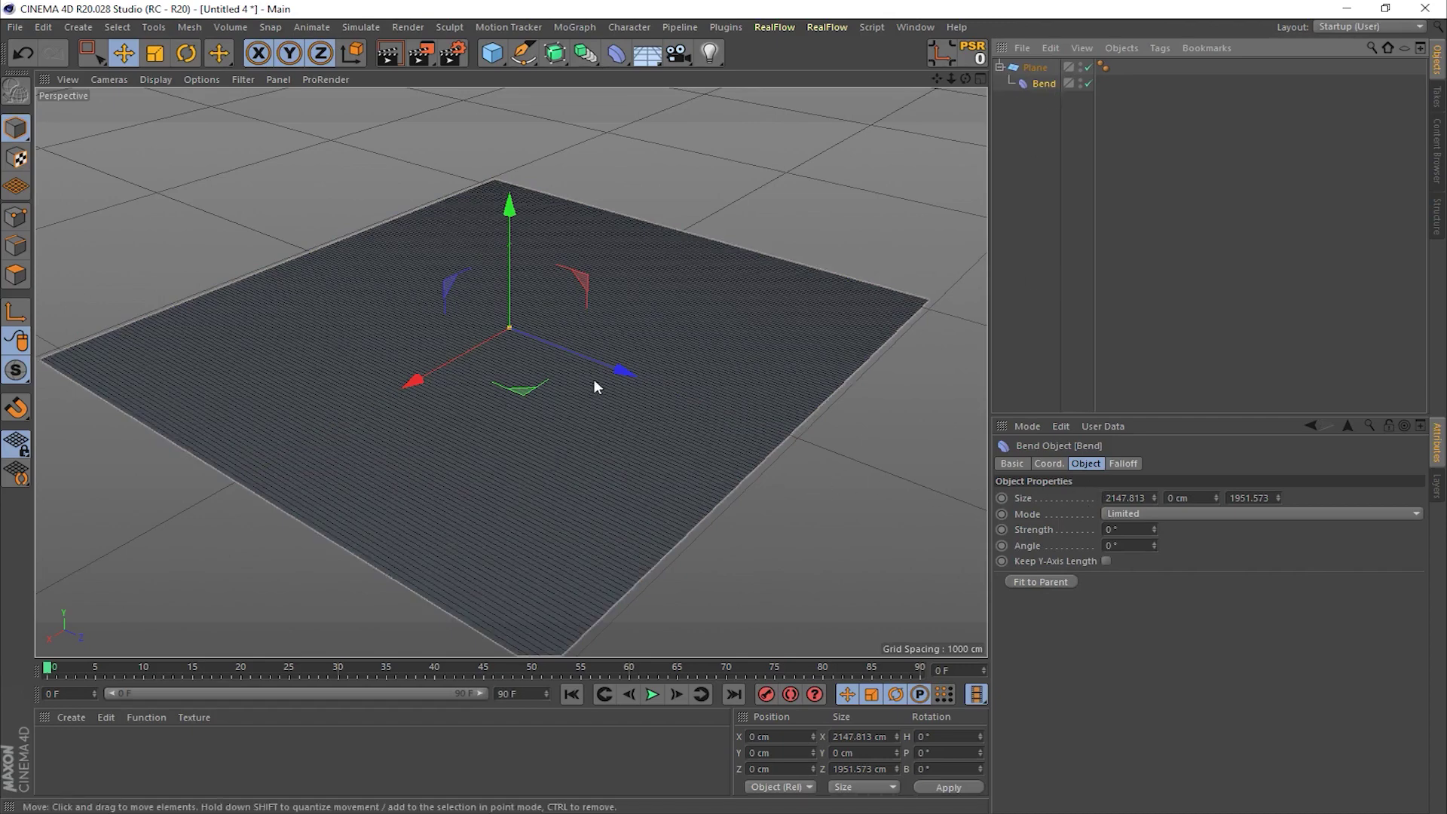
Step: Resize the Bend deformer to about 320 cm in X and 121 cm in Y, and rotate its bank to -90°
{"action": "left_click_drag", "start_coordinate": [1216, 501], "coordinate": [1155, 576]}
{"action": "left_click_drag", "start_coordinate": [1153, 497], "coordinate": [1153, 550]}
{"action": "key", "text": "r"}
{"action": "left_click_drag", "start_coordinate": [471, 331], "coordinate": [525, 277]}
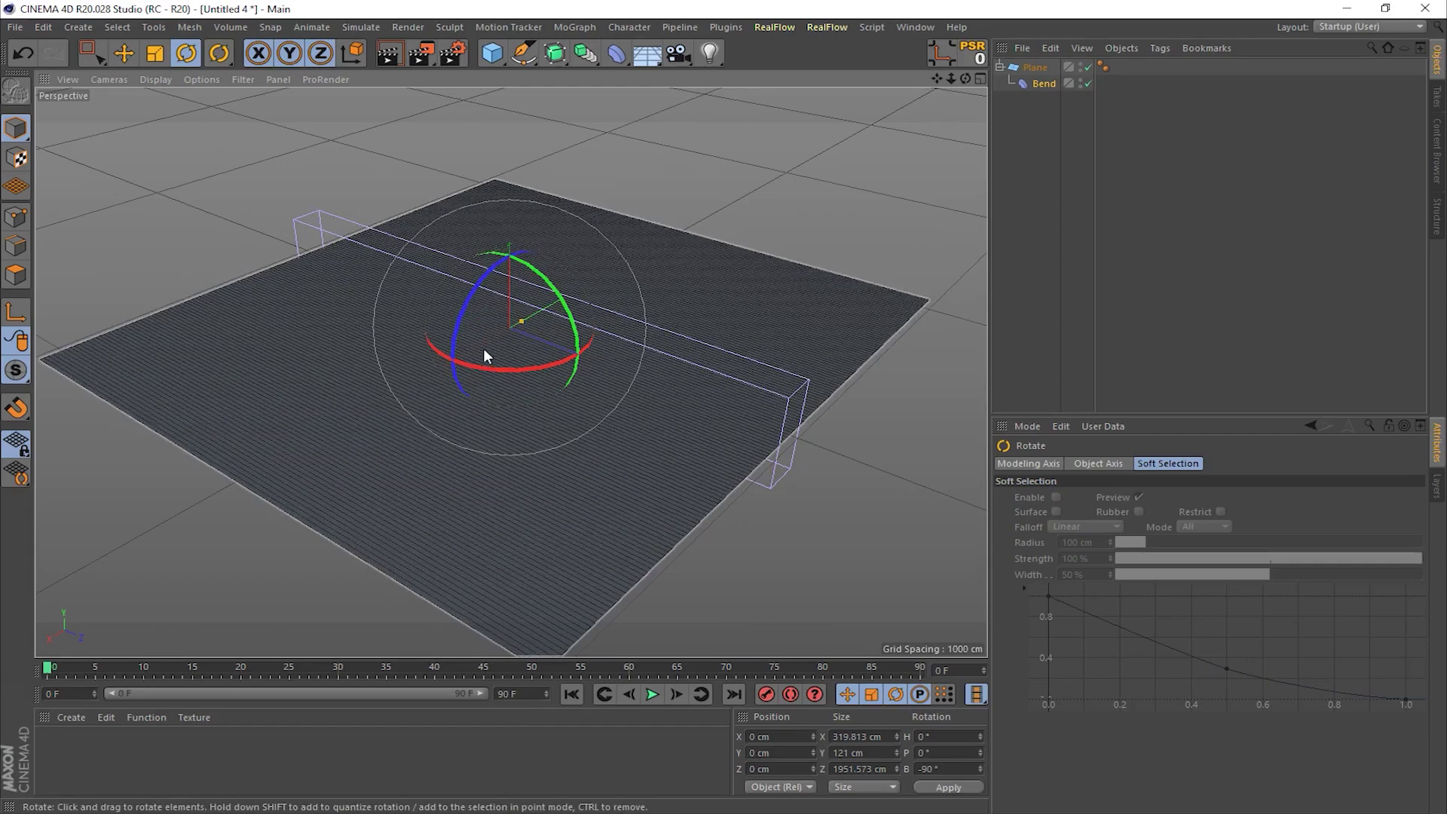
Step: Move the Bend deformer toward the plane's rear edge, to about -319 cm in X
{"action": "key", "text": "e"}
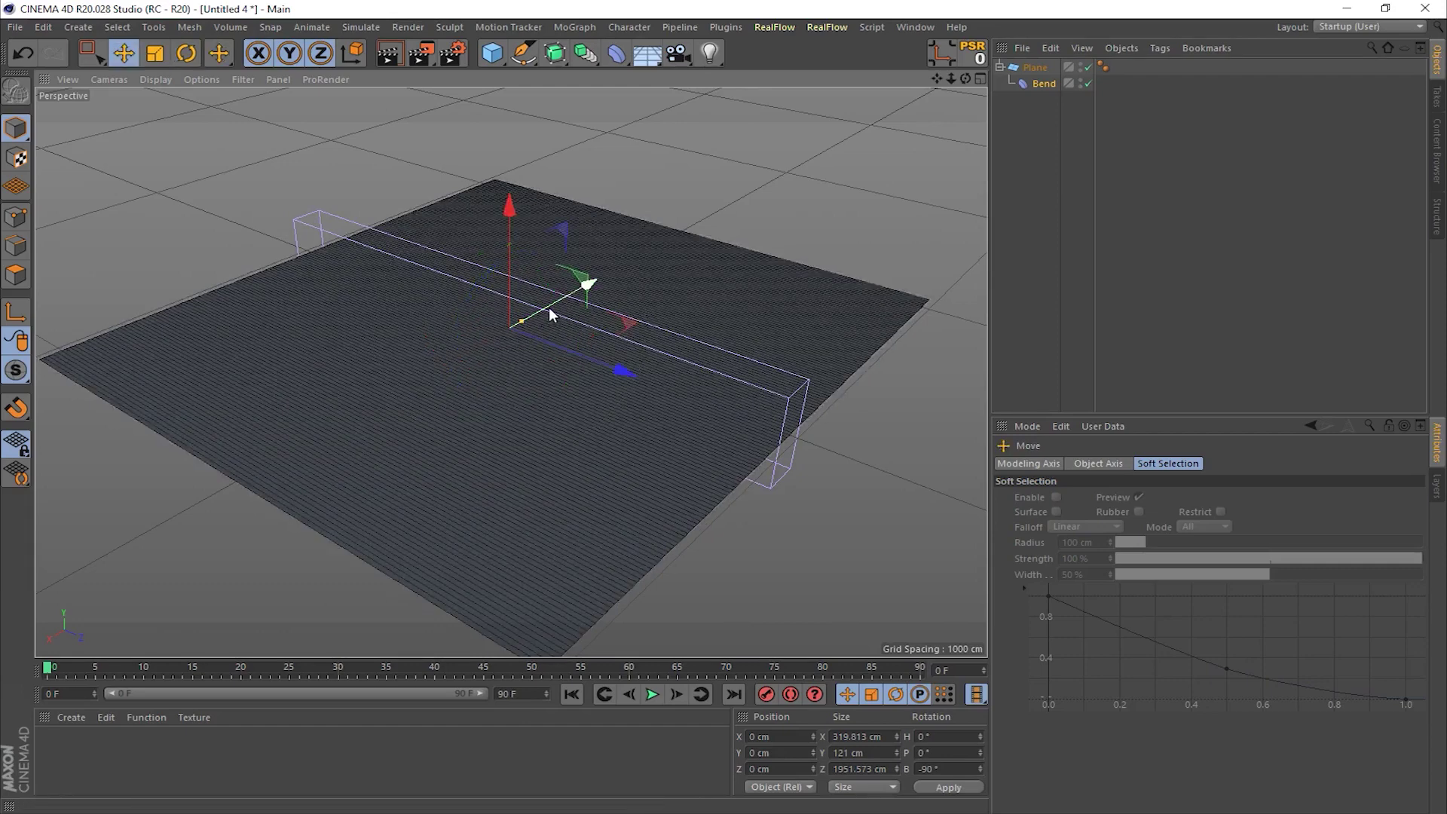
{"action": "left_click_drag", "start_coordinate": [551, 315], "coordinate": [602, 269]}
{"action": "left_click", "coordinate": [838, 393]}
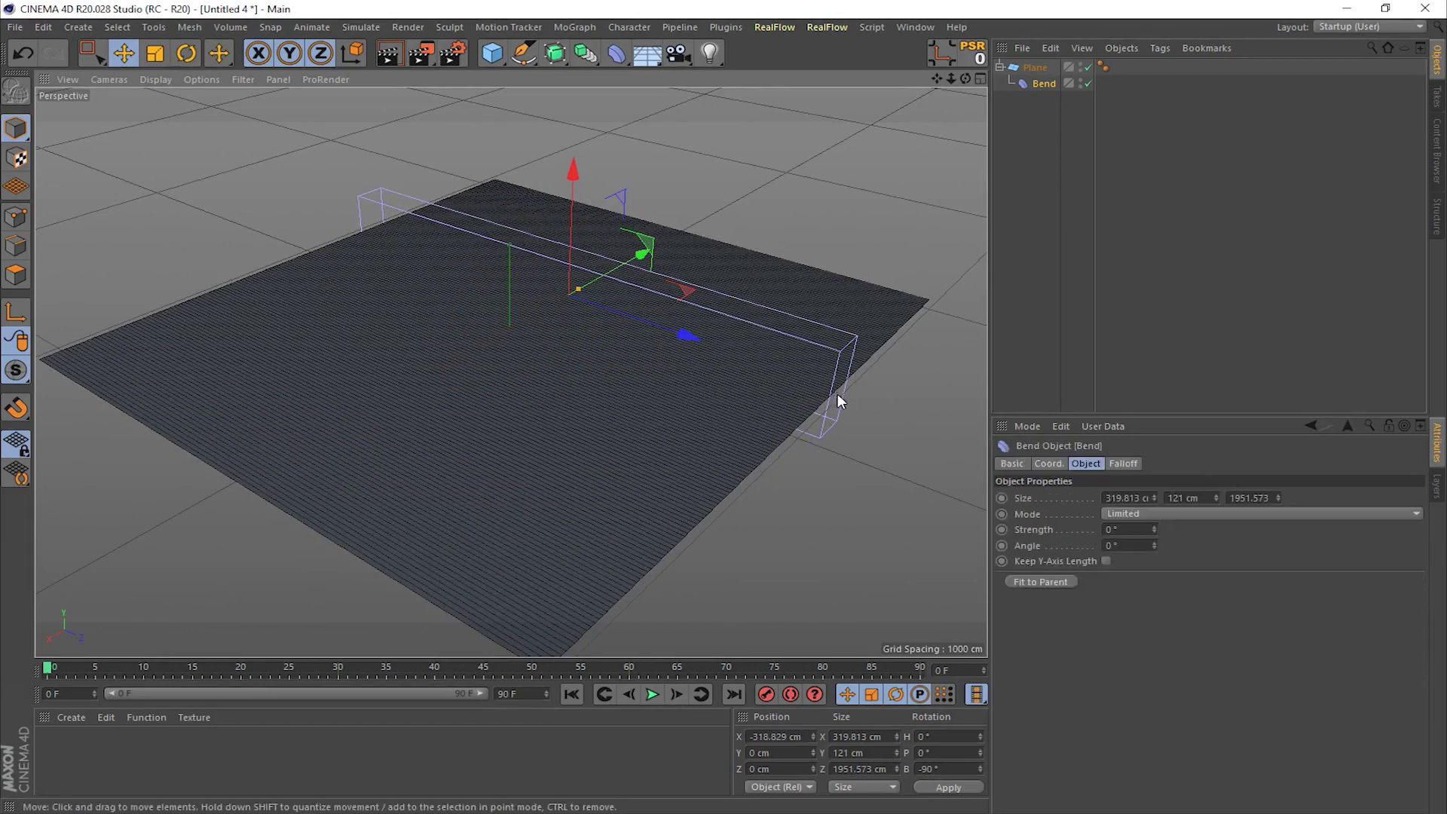
Step: Bend the plane by 90° with Keep Y-Axis Length enabled, sizing the deformer to 270 cm in Y and about 1963 cm in Z
{"action": "left_click_drag", "start_coordinate": [1276, 497], "coordinate": [1212, 525]}
{"action": "double_click", "coordinate": [1130, 530]}
{"action": "type", "text": "90"}
{"action": "key", "text": "Return"}
{"action": "left_click_drag", "start_coordinate": [844, 445], "coordinate": [782, 362], "text": "alt"}
{"action": "left_click", "coordinate": [781, 366]}
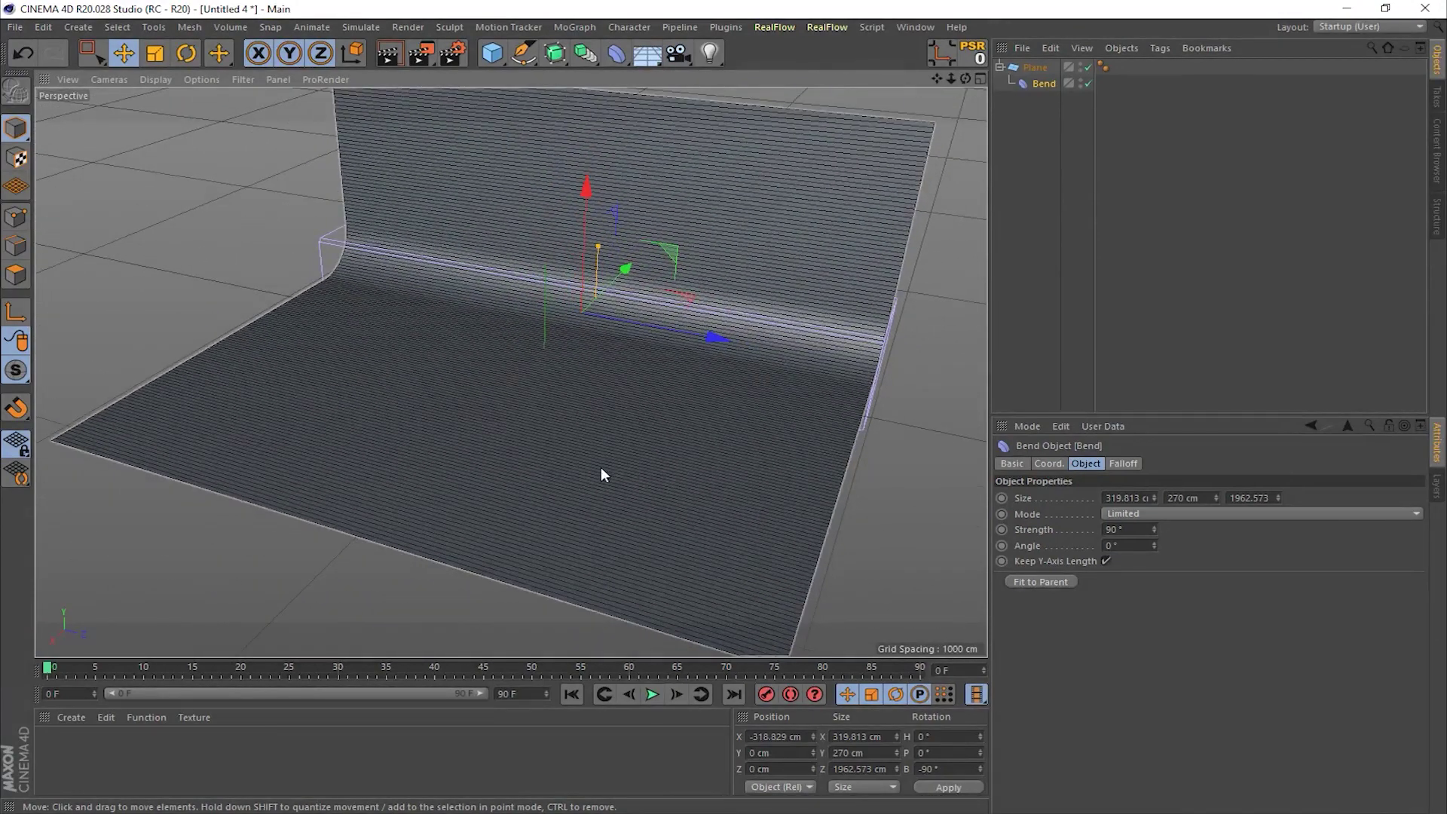
Step: Enlarge the bent plane to about 4859 cm wide and 3499 cm high, and shift it to about -425 cm in X
{"action": "scroll", "coordinate": [633, 400], "scroll_direction": "down", "scroll_amount": 5}
{"action": "left_click_drag", "start_coordinate": [633, 430], "coordinate": [587, 452], "text": "alt"}
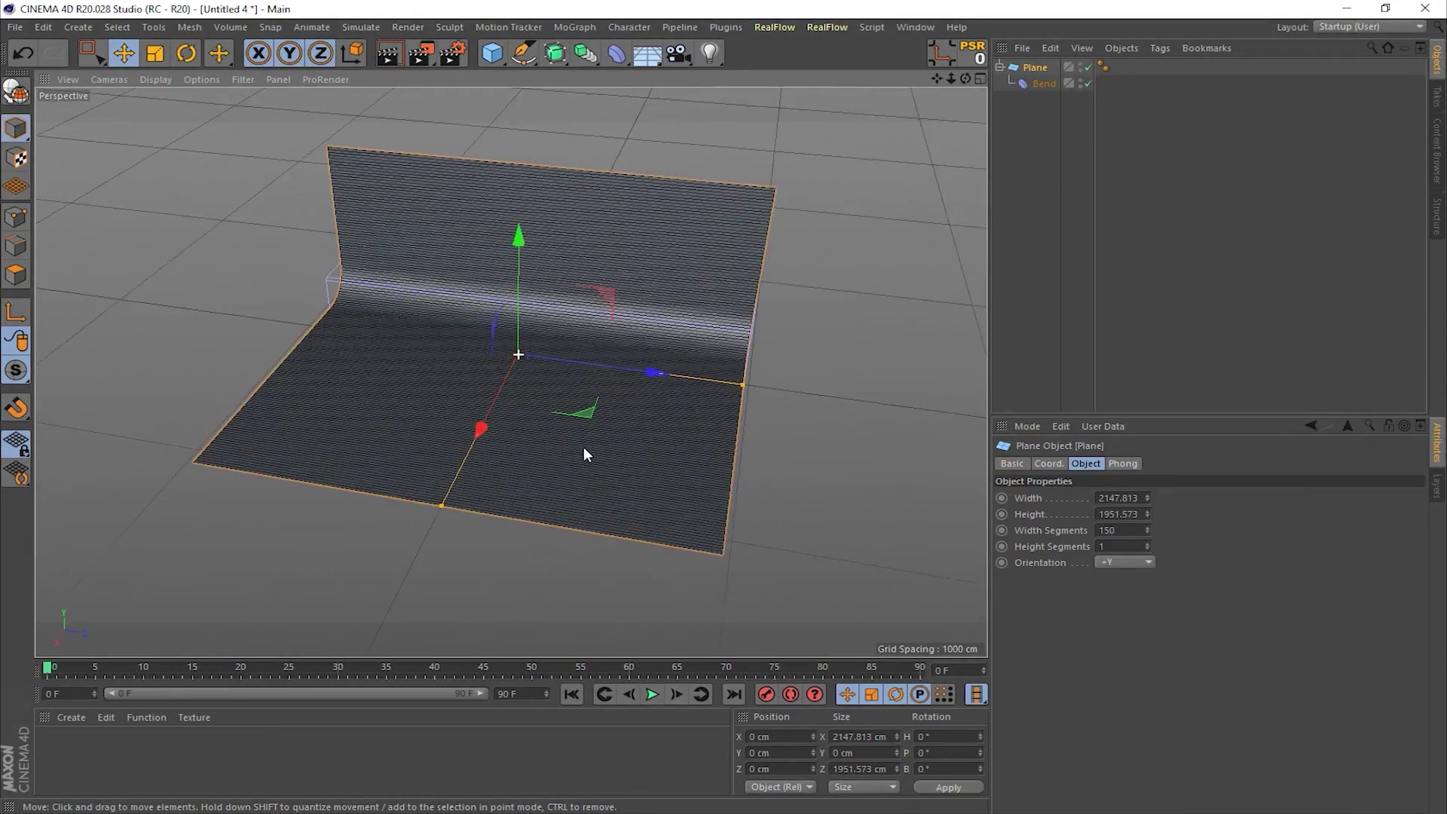
{"action": "left_click_drag", "start_coordinate": [441, 507], "coordinate": [387, 611]}
{"action": "left_click_drag", "start_coordinate": [486, 431], "coordinate": [888, 291]}
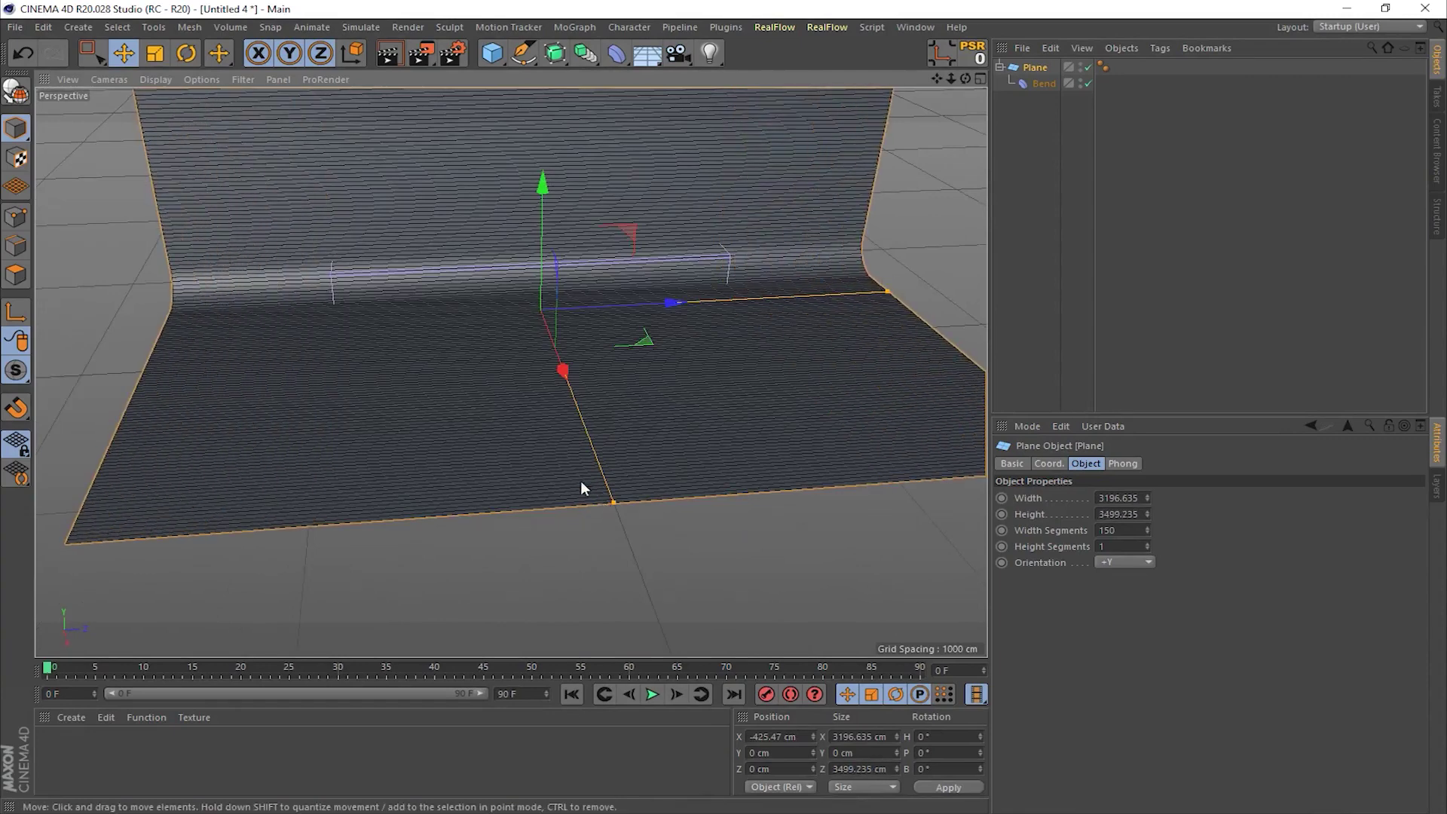
{"action": "scroll", "coordinate": [601, 504], "scroll_direction": "down", "scroll_amount": 5}
{"action": "left_click_drag", "start_coordinate": [491, 462], "coordinate": [737, 475], "text": "alt"}
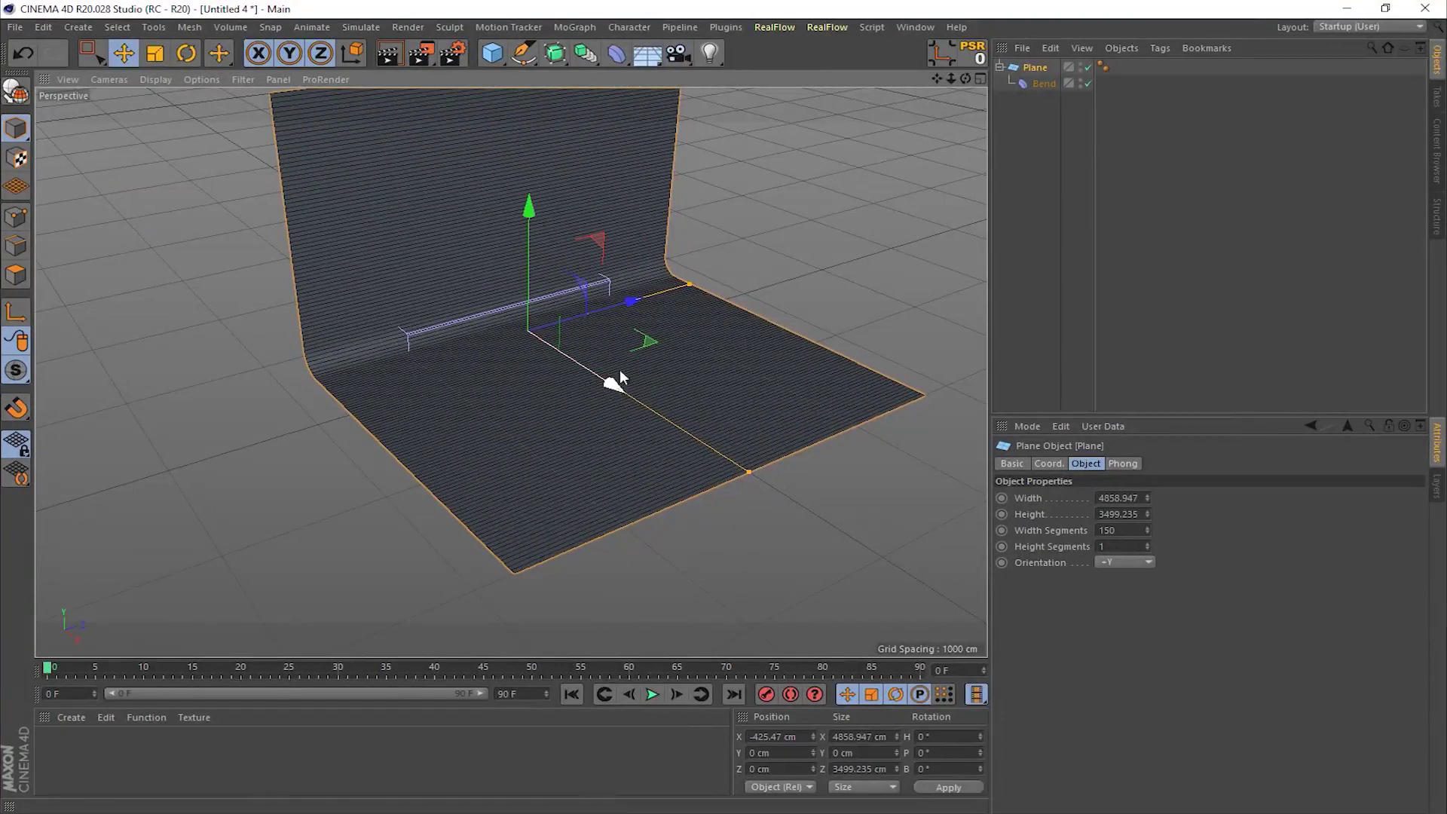
Step: Soften the backdrop's curve by setting the Bend deformer's Y size to 1387 cm, and move the deformer further back
{"action": "left_click", "coordinate": [1034, 82]}
{"action": "left_click_drag", "start_coordinate": [707, 310], "coordinate": [477, 363], "text": "alt"}
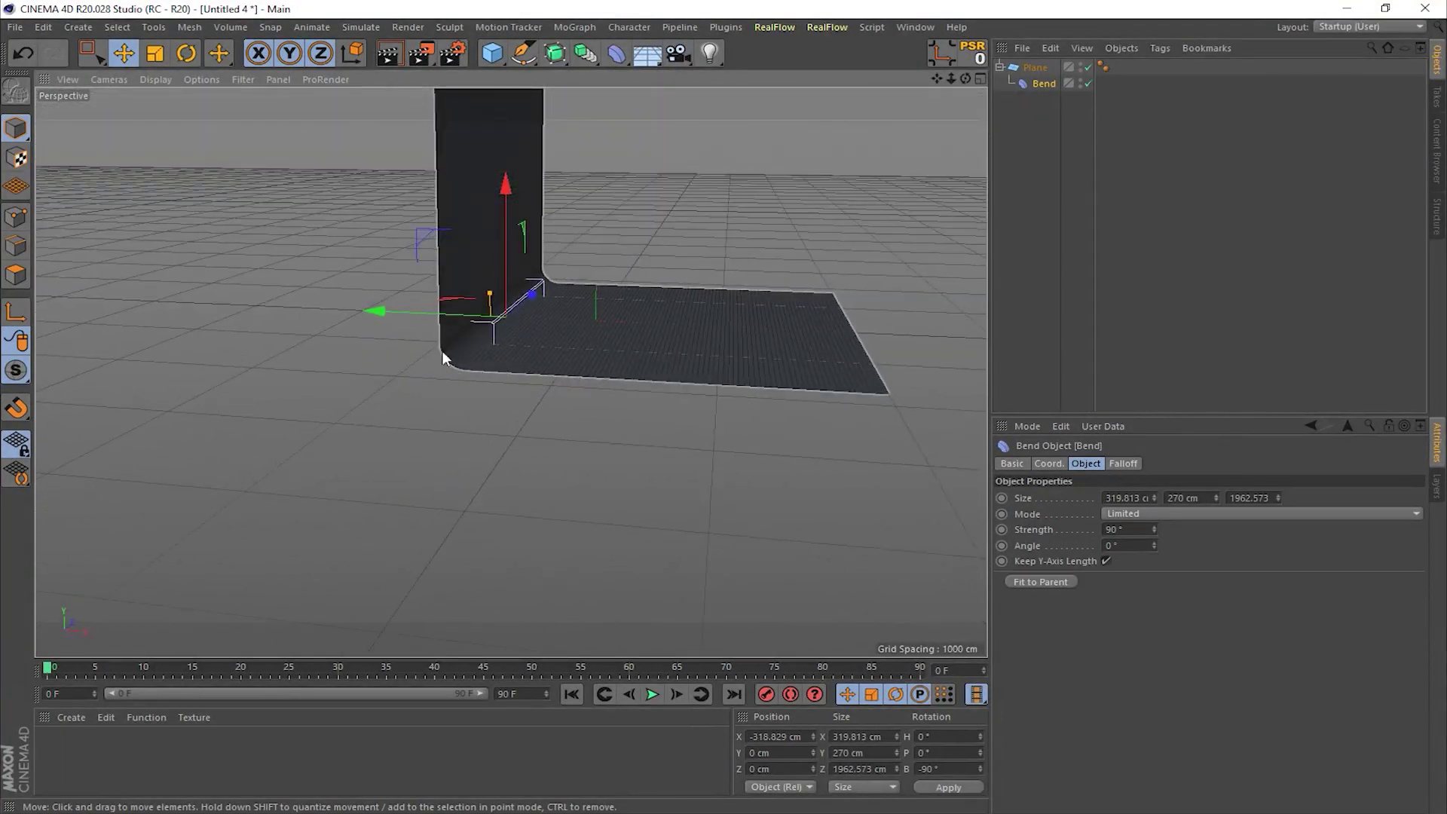
{"action": "left_click_drag", "start_coordinate": [1216, 497], "coordinate": [1216, 424]}
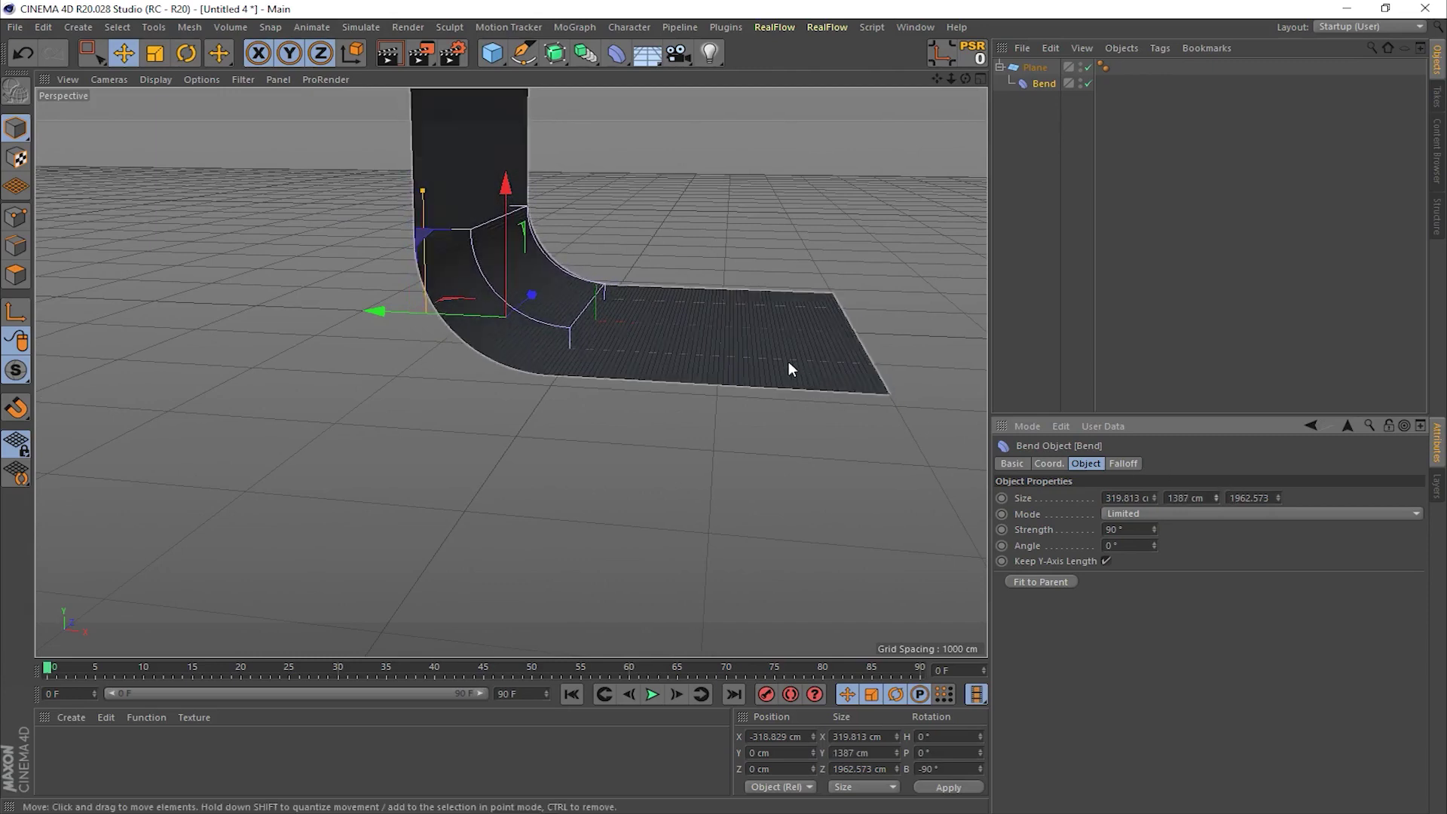
{"action": "left_click_drag", "start_coordinate": [377, 311], "coordinate": [344, 319]}
{"action": "left_click", "coordinate": [794, 249]}
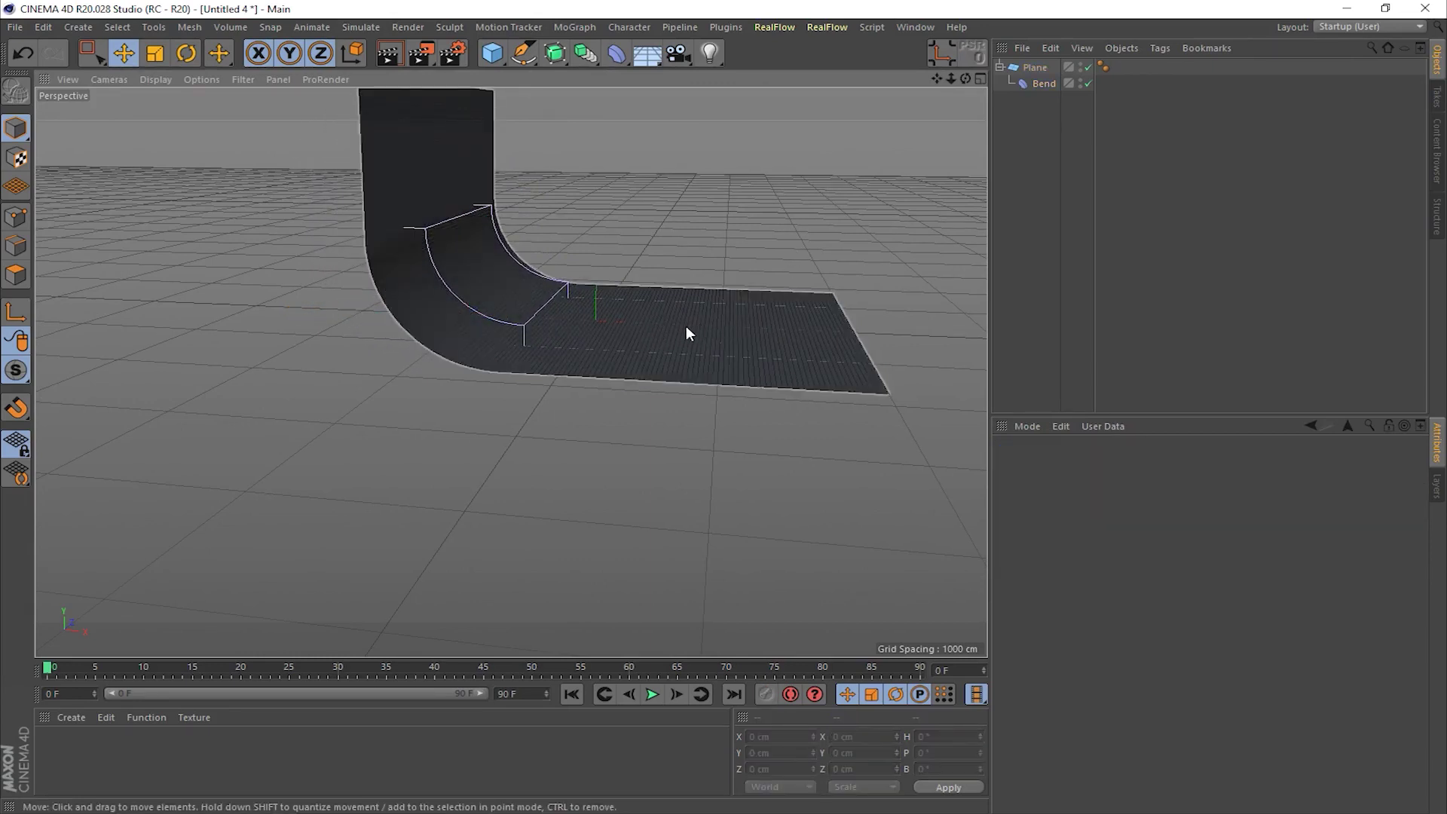
{"action": "left_click_drag", "start_coordinate": [673, 332], "coordinate": [742, 320], "text": "alt"}
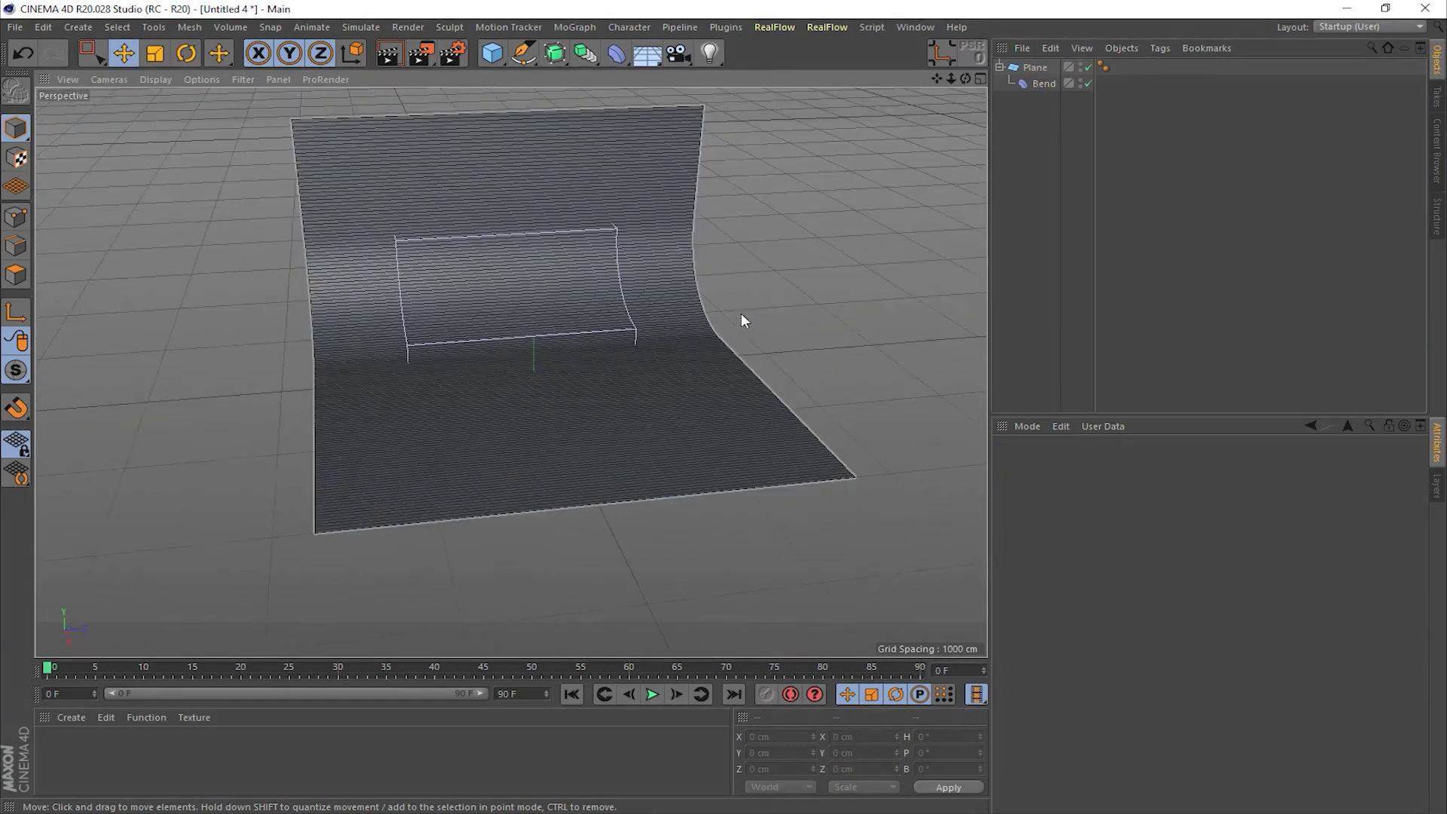
Step: Collapse the plane's hierarchy and add a cylinder at the origin with a radius of about 92 cm
{"action": "left_click", "coordinate": [1000, 67]}
{"action": "scroll", "coordinate": [590, 320], "scroll_direction": "up", "scroll_amount": 3}
{"action": "left_click_drag", "start_coordinate": [590, 314], "coordinate": [553, 333], "text": "alt"}
{"action": "left_click", "coordinate": [489, 53]}
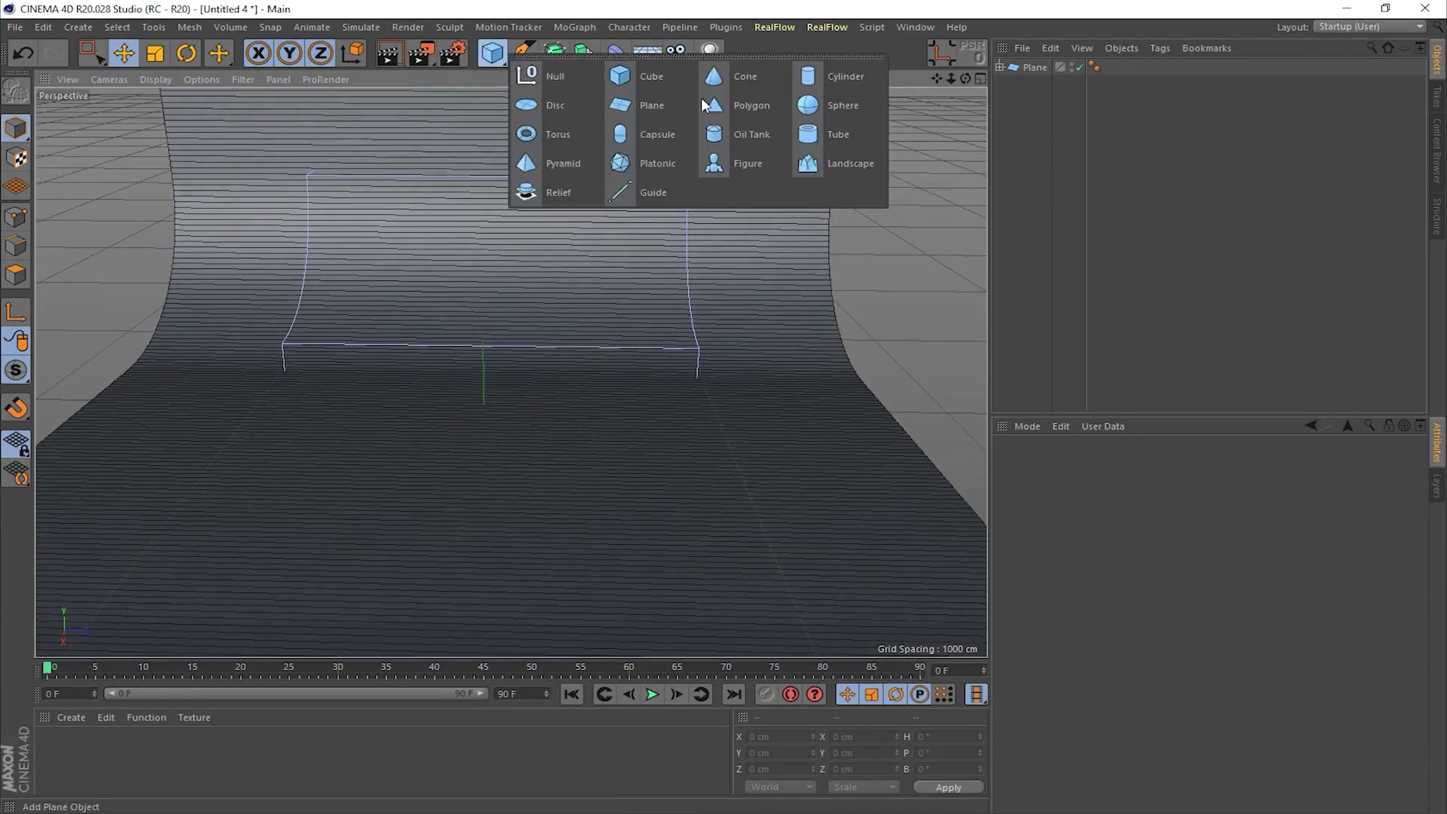
{"action": "left_click", "coordinate": [843, 74]}
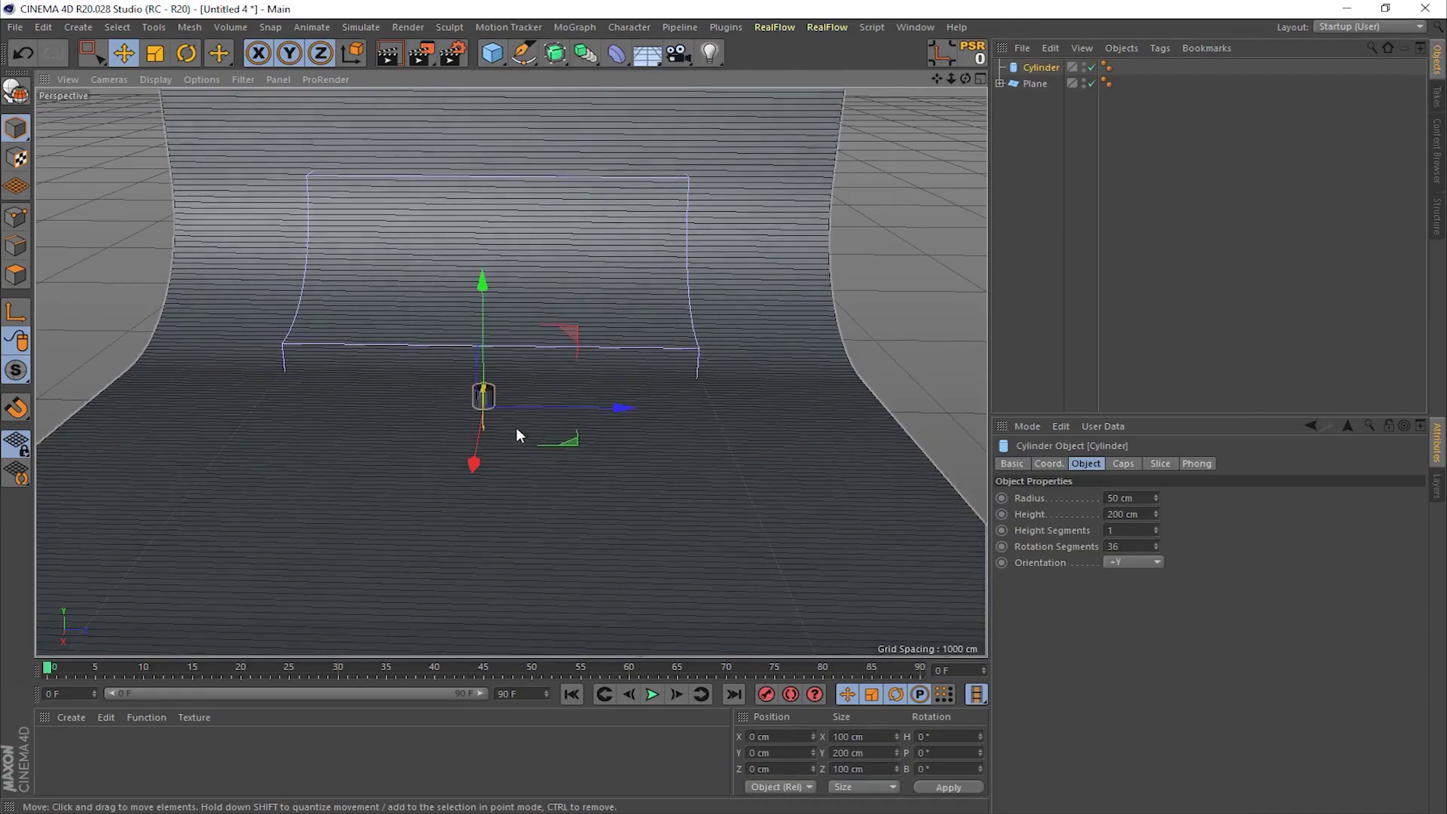
{"action": "scroll", "coordinate": [532, 429], "scroll_direction": "up", "scroll_amount": 10}
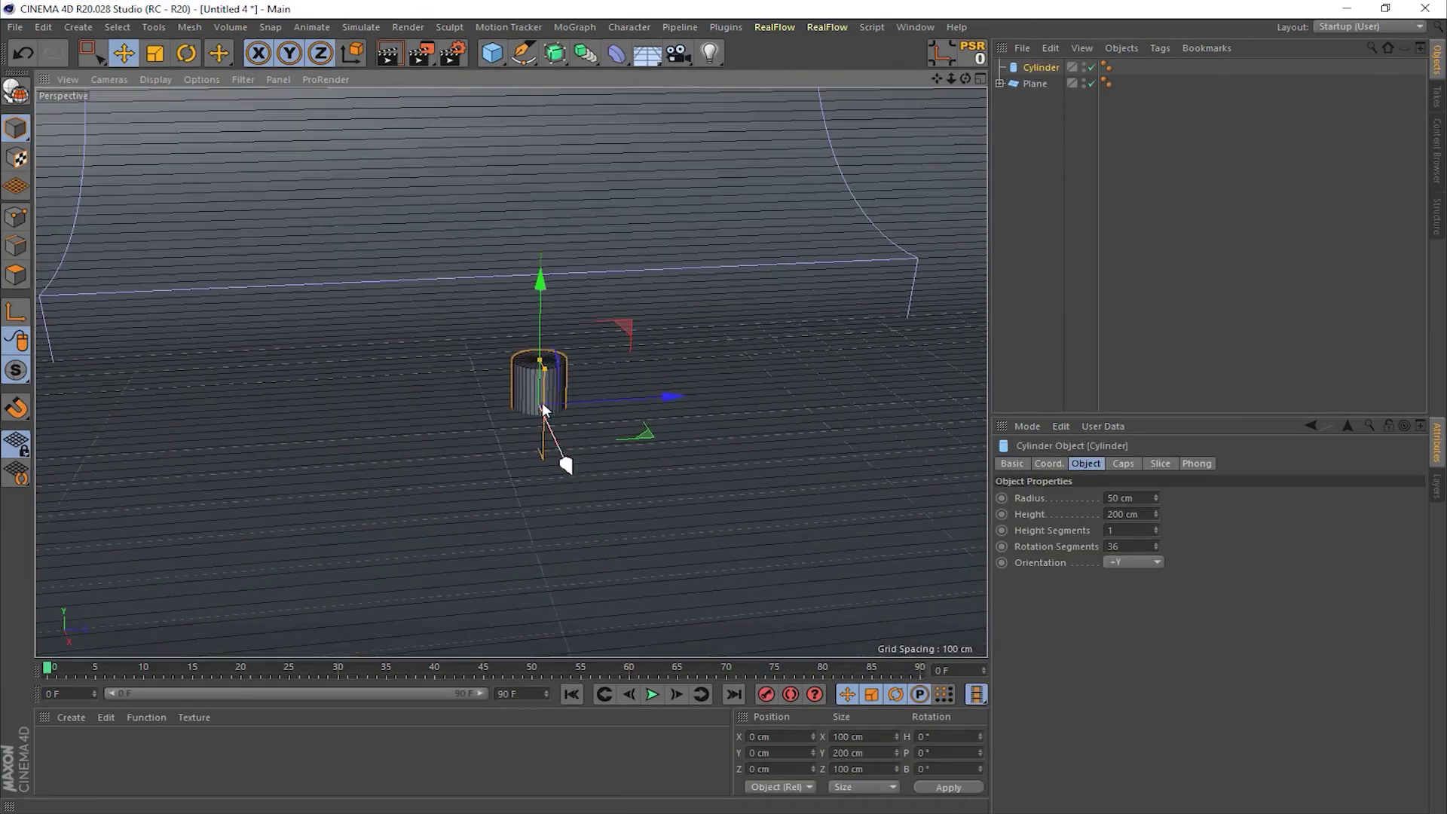
{"action": "left_click_drag", "start_coordinate": [544, 369], "coordinate": [551, 377]}
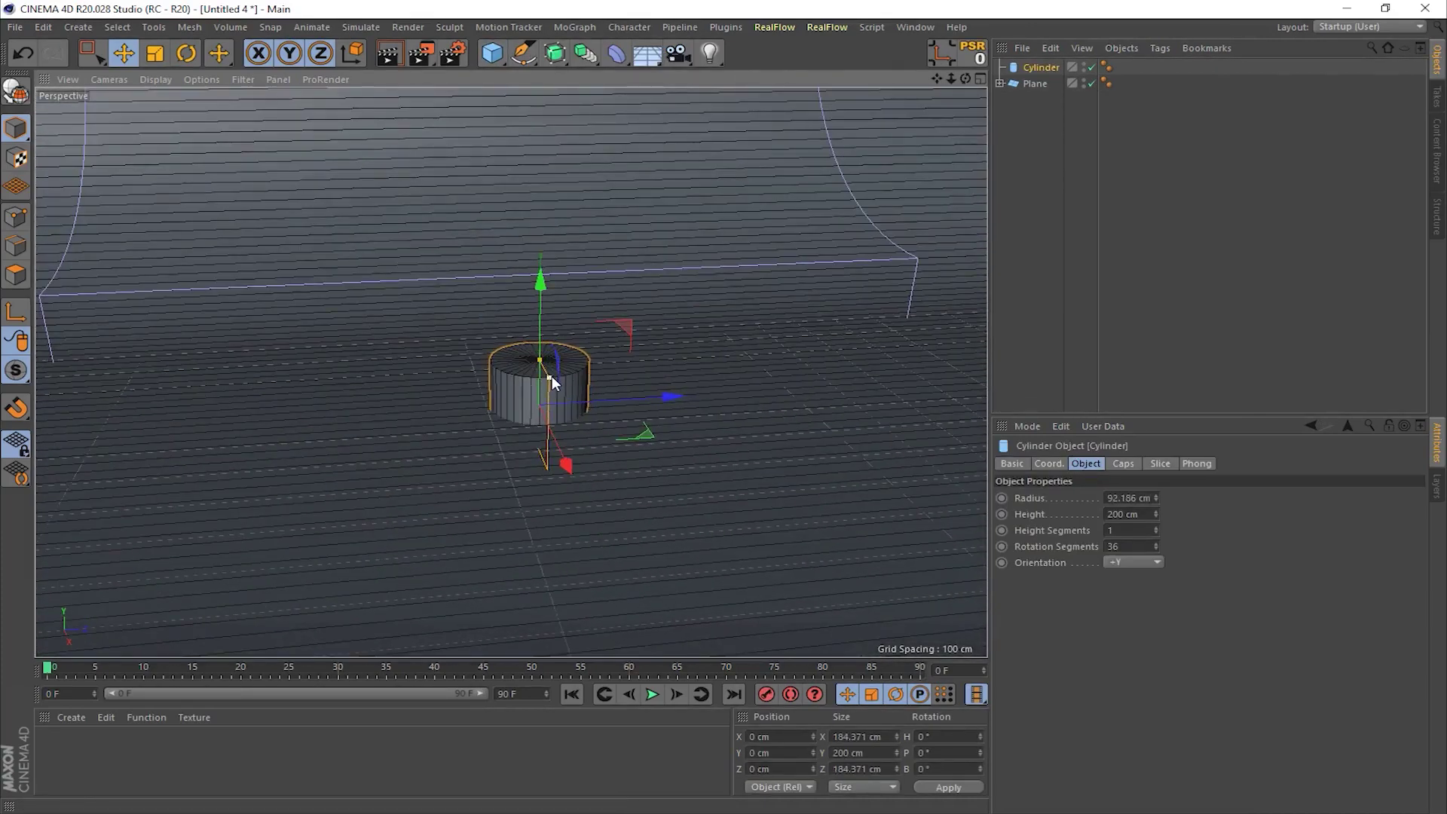
Step: Reduce the cylinder's height to about 88 cm and raise it to about 44.5 cm in Y so it rests on the floor
{"action": "middle_click", "coordinate": [506, 397]}
{"action": "middle_click", "coordinate": [489, 396]}
{"action": "scroll", "coordinate": [518, 414], "scroll_direction": "up", "scroll_amount": 3}
{"action": "mouse_move", "coordinate": [506, 233]}
{"action": "left_mouse_down"}
{"action": "mouse_move", "coordinate": [510, 297]}
{"action": "mouse_move", "coordinate": [511, 233]}
{"action": "left_mouse_up"}
{"action": "middle_click", "coordinate": [433, 277]}
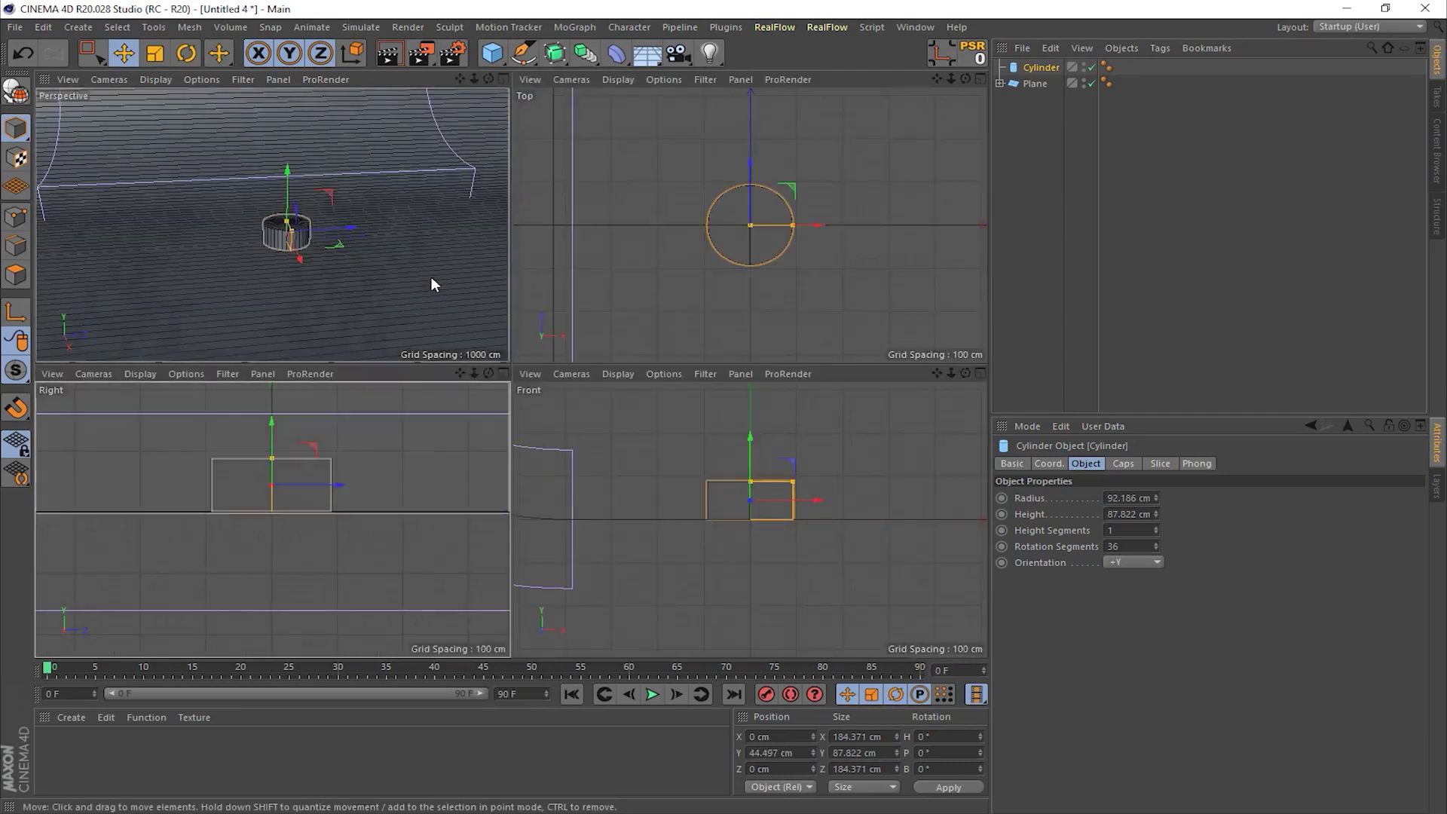
{"action": "middle_click", "coordinate": [369, 264]}
Step: Add a cube and set its size to 50 cm in X, 80 cm in Y and 50 cm in Z
{"action": "left_click_drag", "start_coordinate": [531, 449], "coordinate": [598, 405], "text": "alt"}
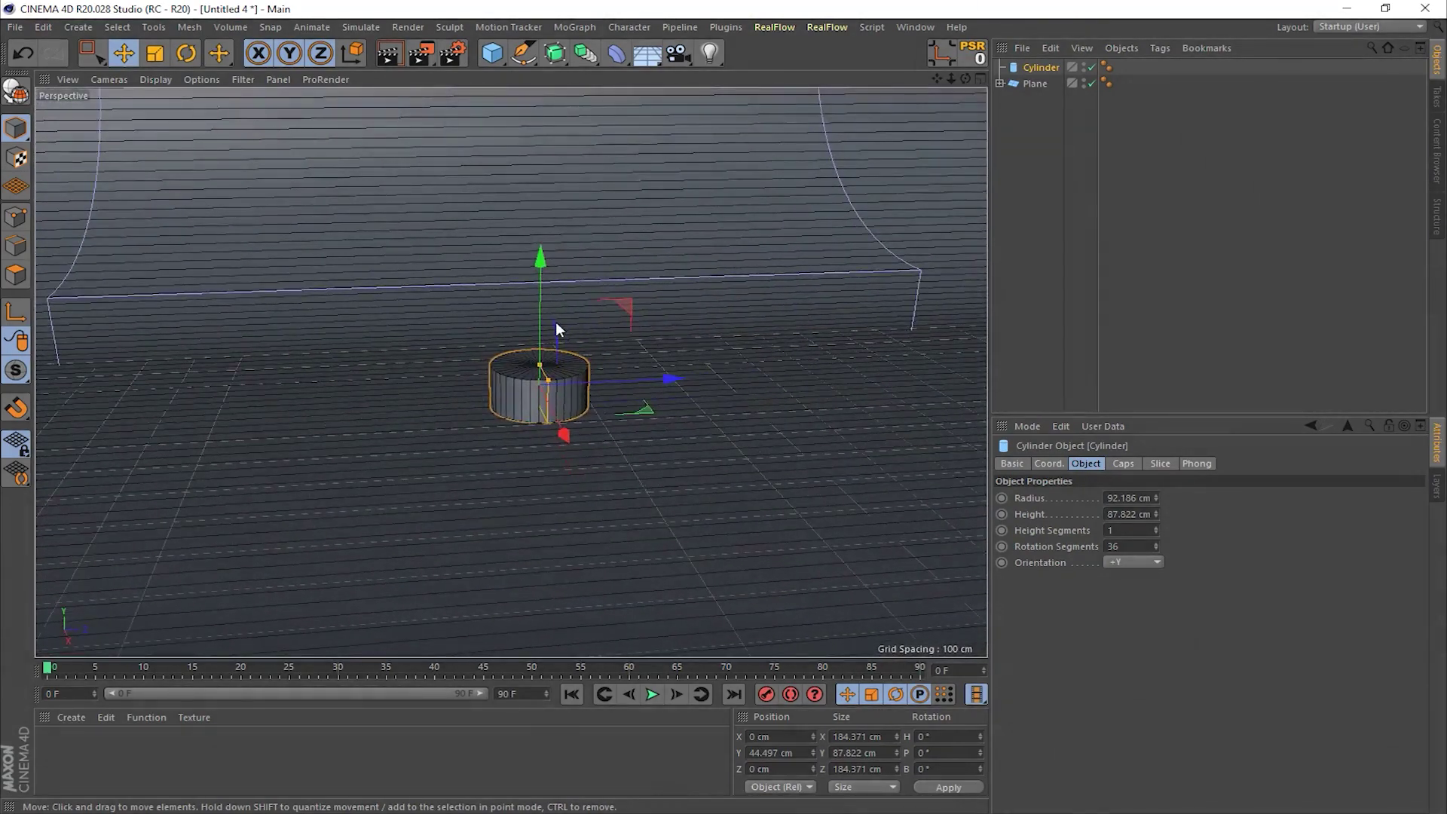
{"action": "left_click", "coordinate": [492, 53]}
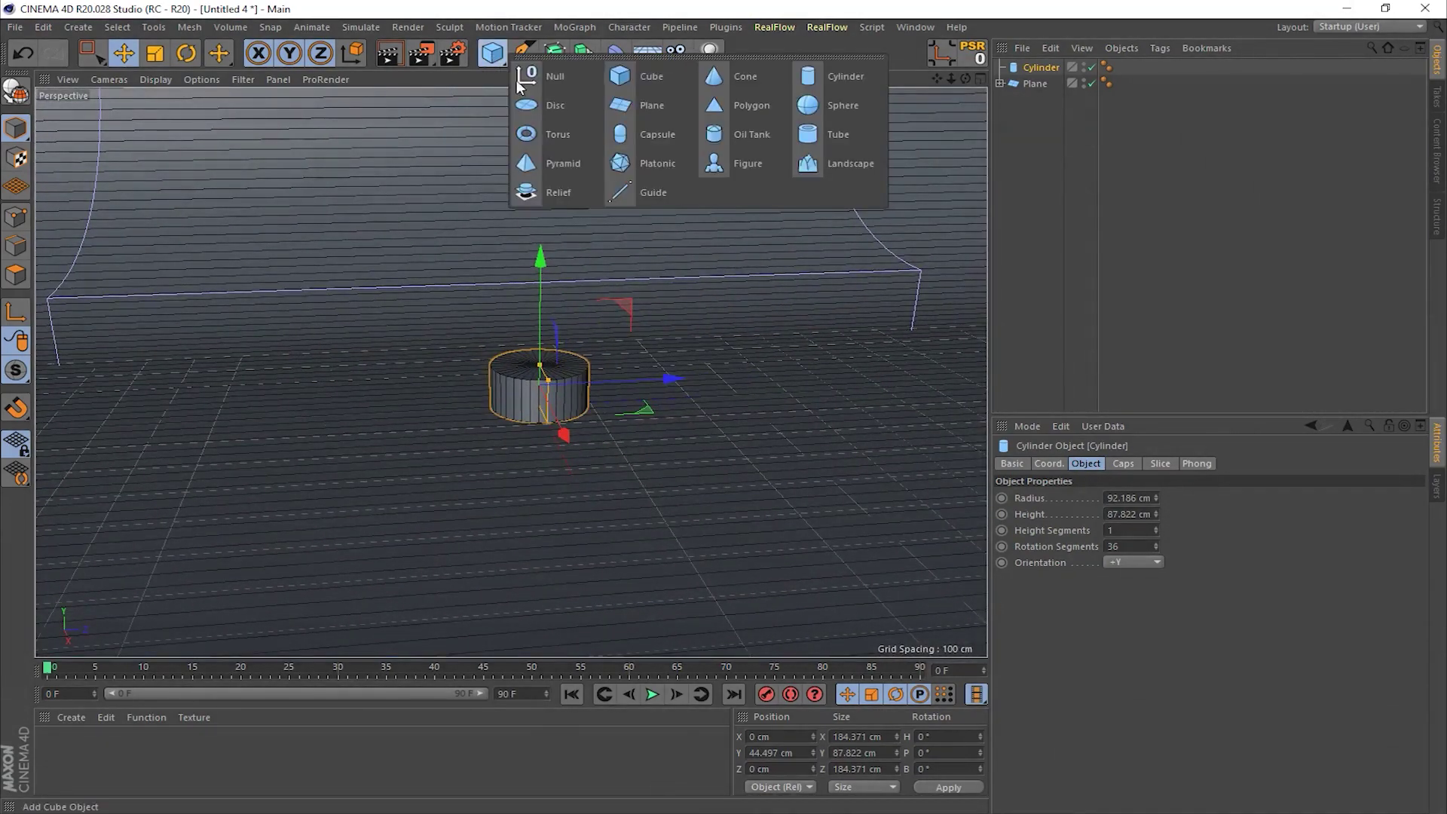
{"action": "left_click", "coordinate": [618, 76]}
{"action": "left_click_drag", "start_coordinate": [546, 362], "coordinate": [595, 405], "text": "alt"}
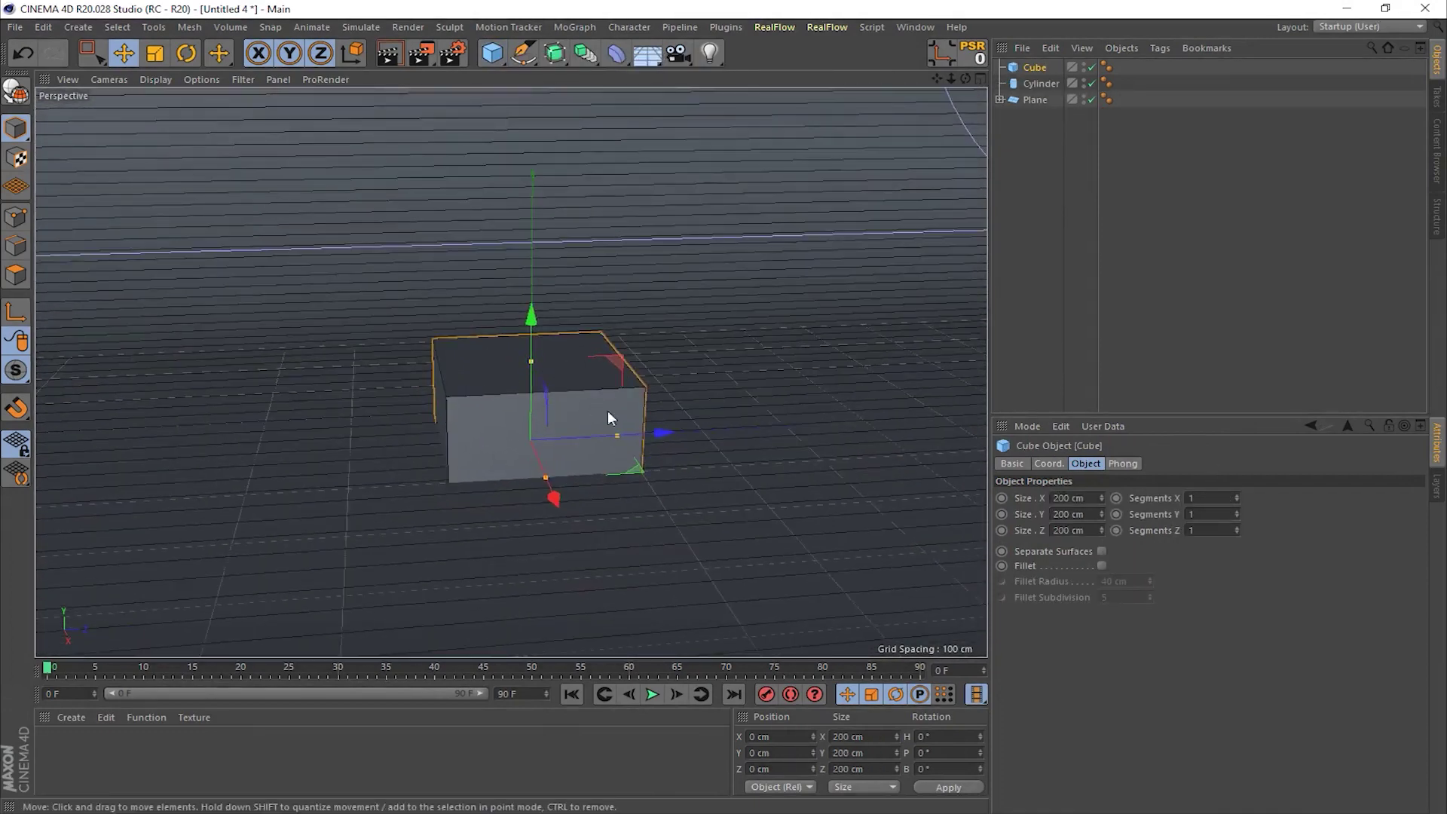
{"action": "left_click", "coordinate": [1068, 498]}
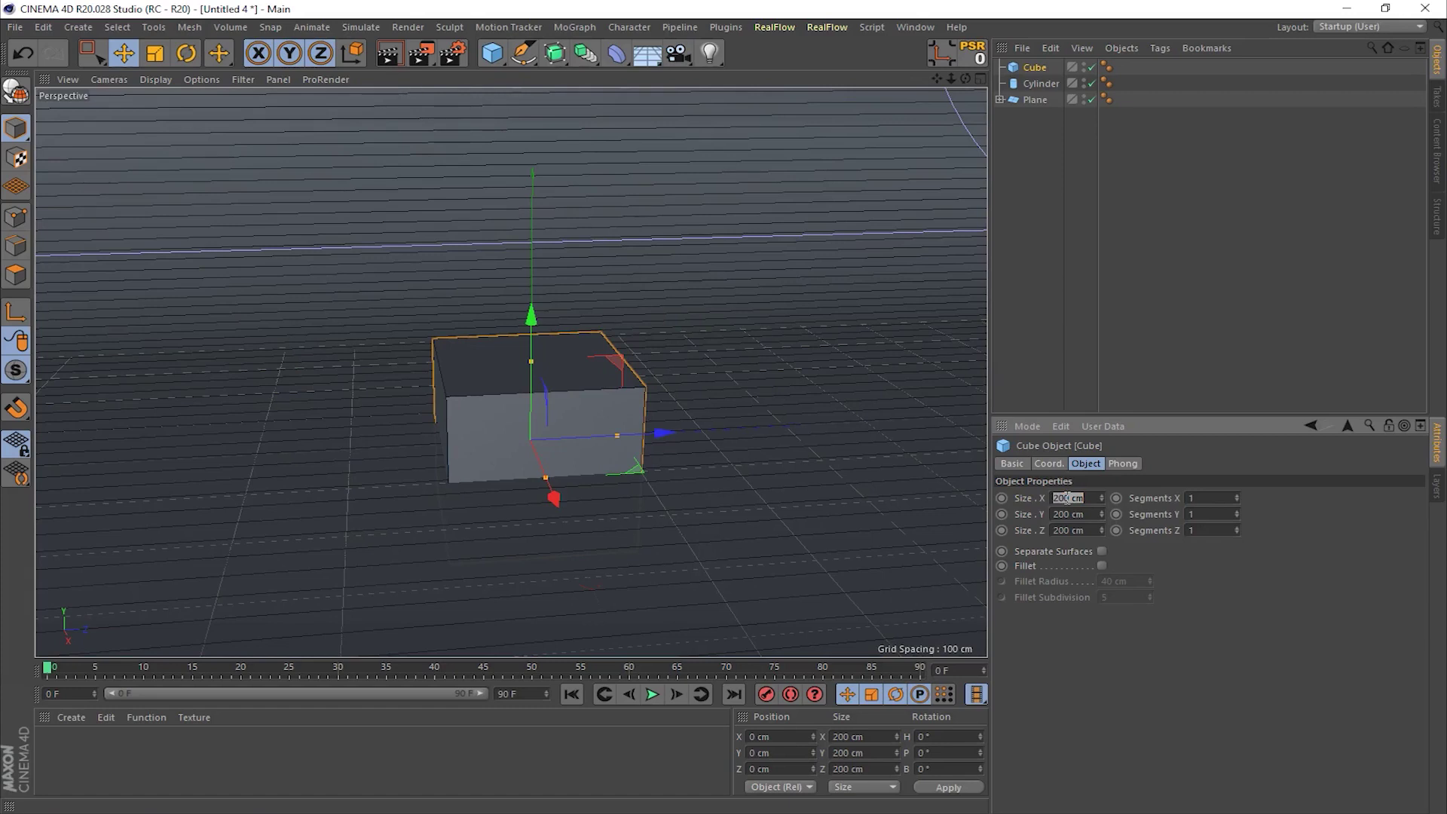
{"action": "type", "text": "50"}
{"action": "key", "text": "Tab"}
{"action": "key", "text": "Tab"}
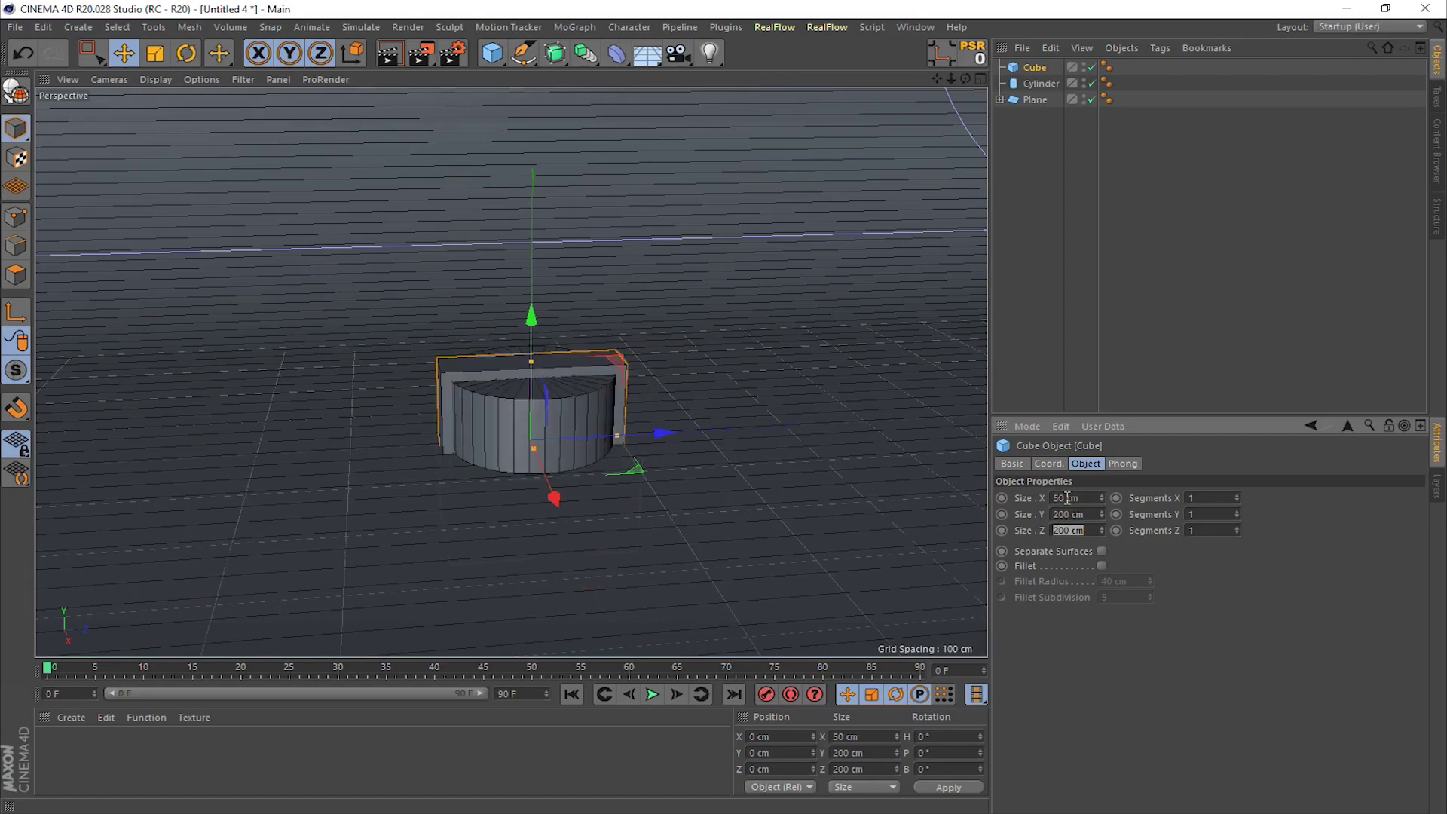
{"action": "type", "text": "50"}
{"action": "key", "text": "shift+Tab"}
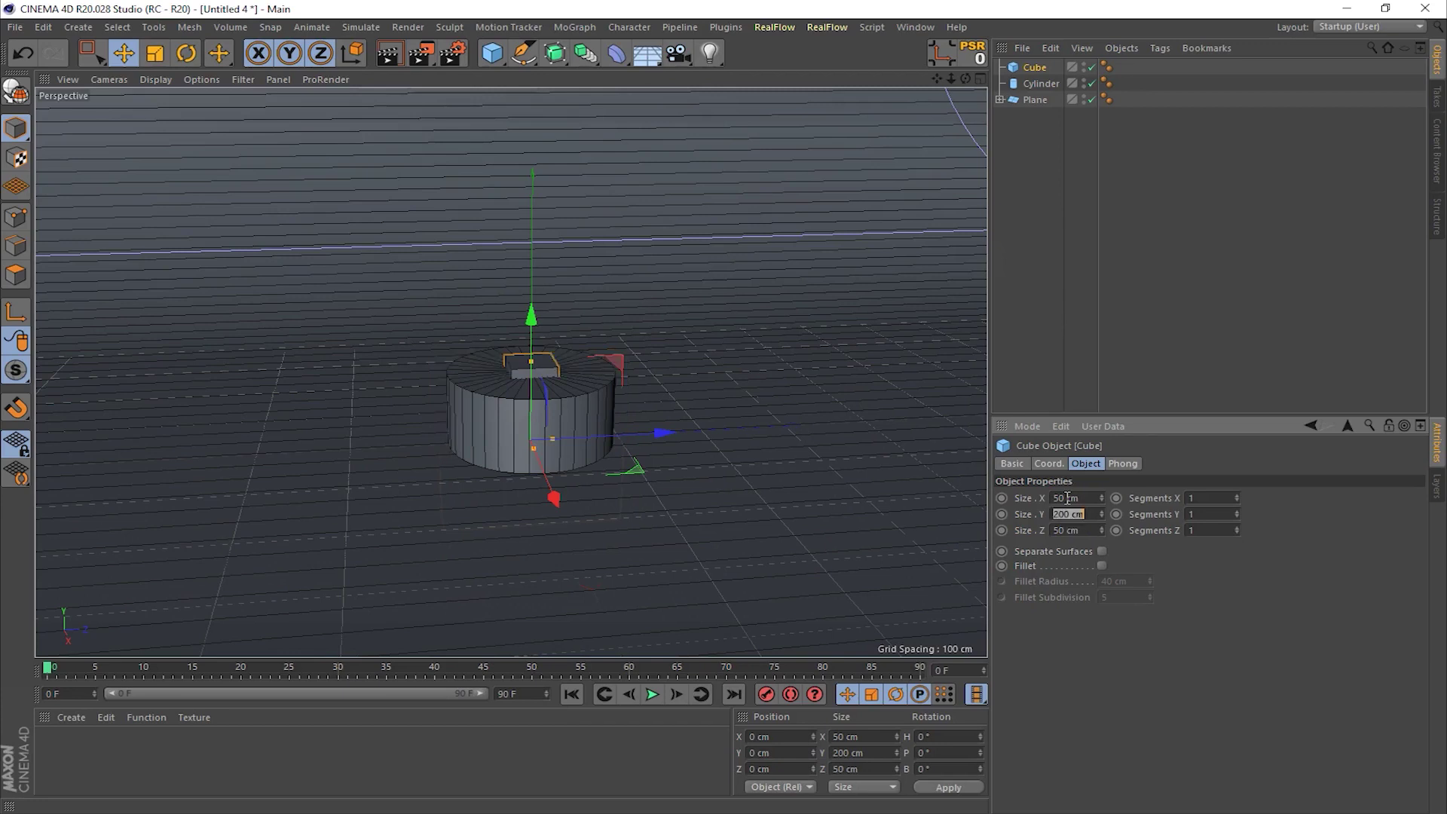
{"action": "type", "text": "80"}
{"action": "key", "text": "Return"}
Step: Raise the cube to about 125 cm in Y so it stands on the cylinder with its base slightly sunk in
{"action": "key", "text": "F5"}
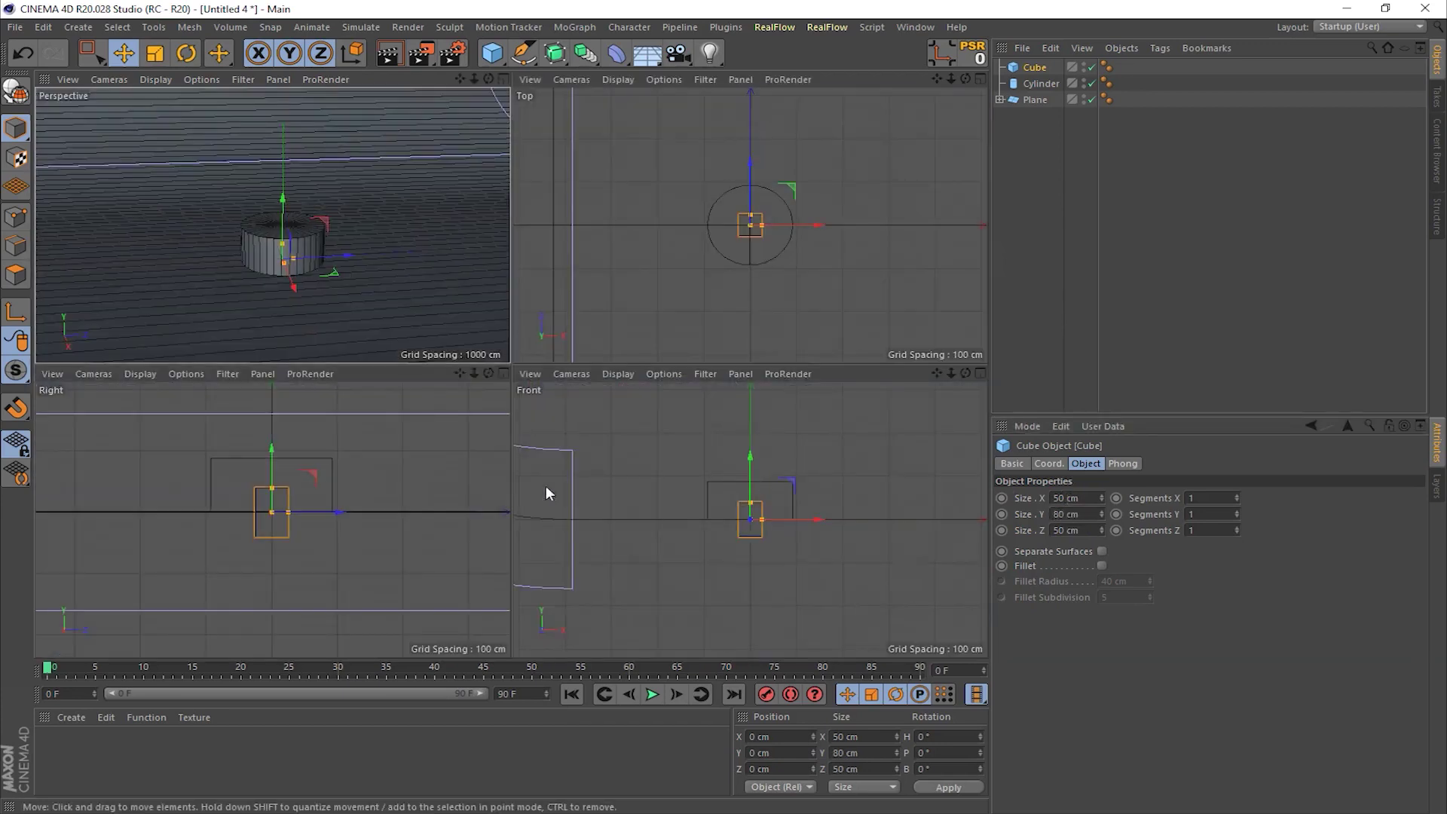
{"action": "middle_click", "coordinate": [353, 497]}
{"action": "scroll", "coordinate": [486, 397], "scroll_direction": "up", "scroll_amount": 3}
{"action": "middle_click_drag", "start_coordinate": [490, 391], "coordinate": [477, 419], "text": "alt"}
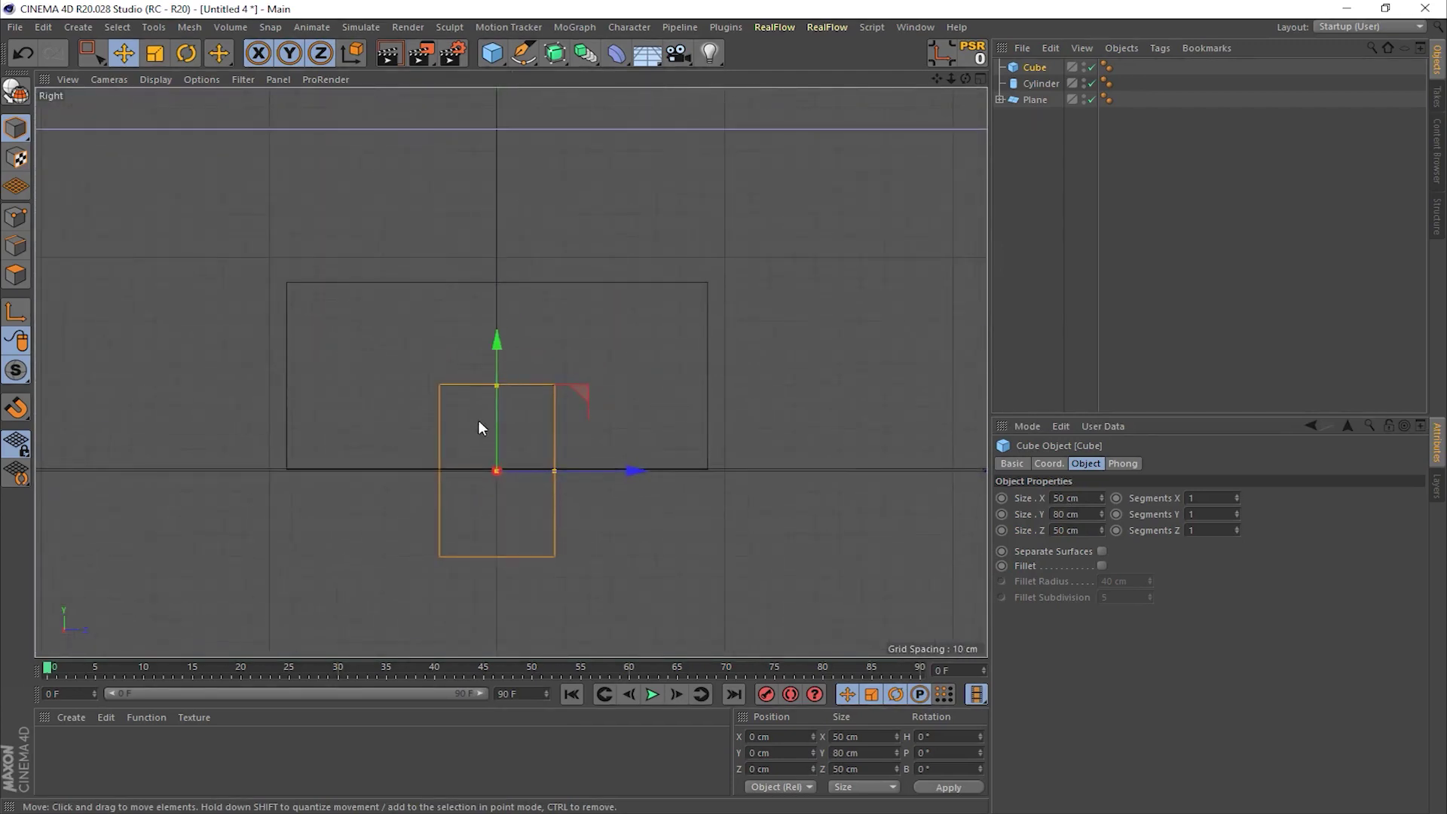
{"action": "left_click_drag", "start_coordinate": [494, 422], "coordinate": [499, 154]}
{"action": "middle_click_drag", "start_coordinate": [490, 196], "coordinate": [490, 260], "text": "alt"}
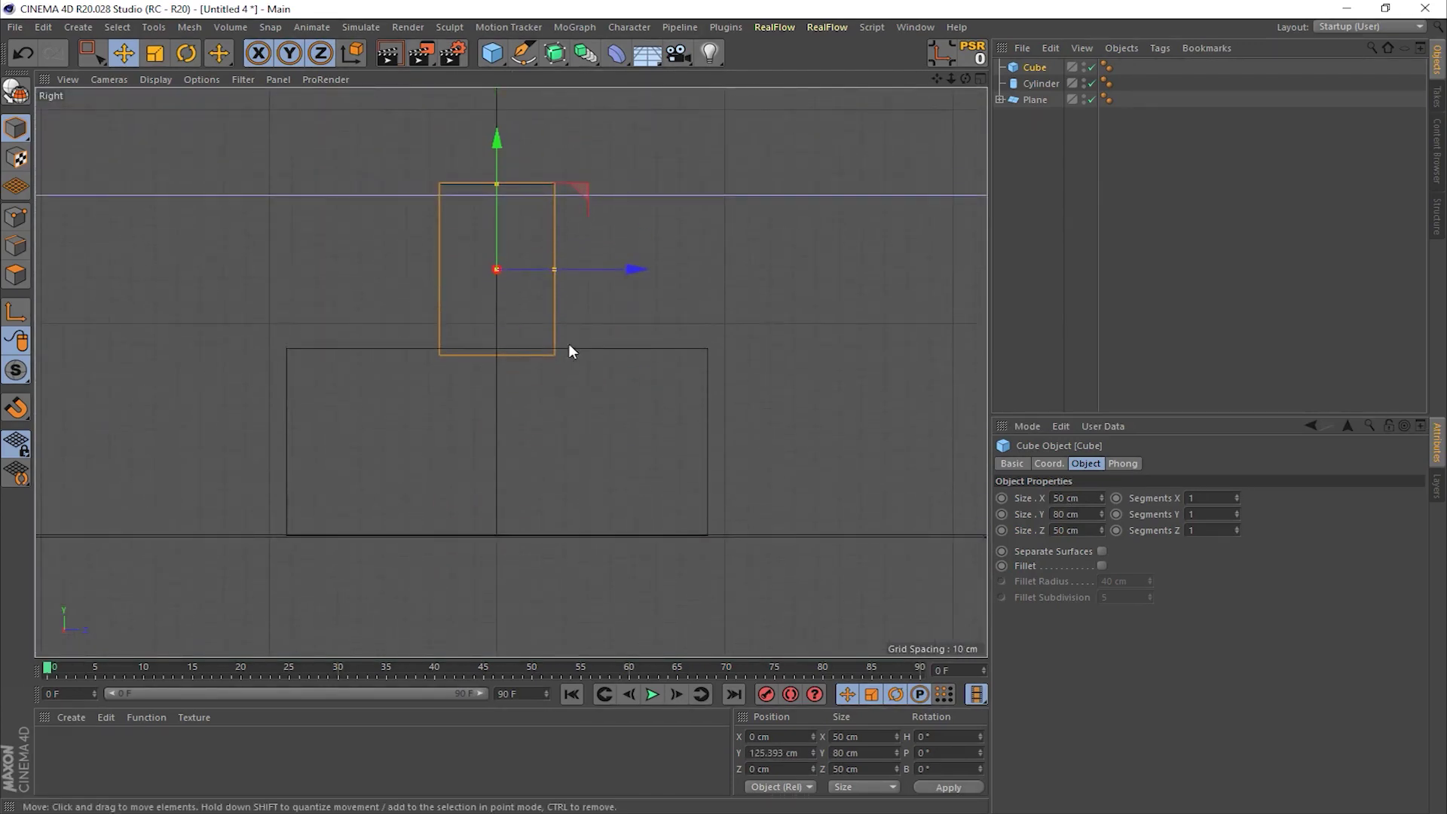
{"action": "middle_click", "coordinate": [417, 337]}
{"action": "middle_click", "coordinate": [398, 266]}
{"action": "left_click_drag", "start_coordinate": [397, 272], "coordinate": [653, 400], "text": "alt"}
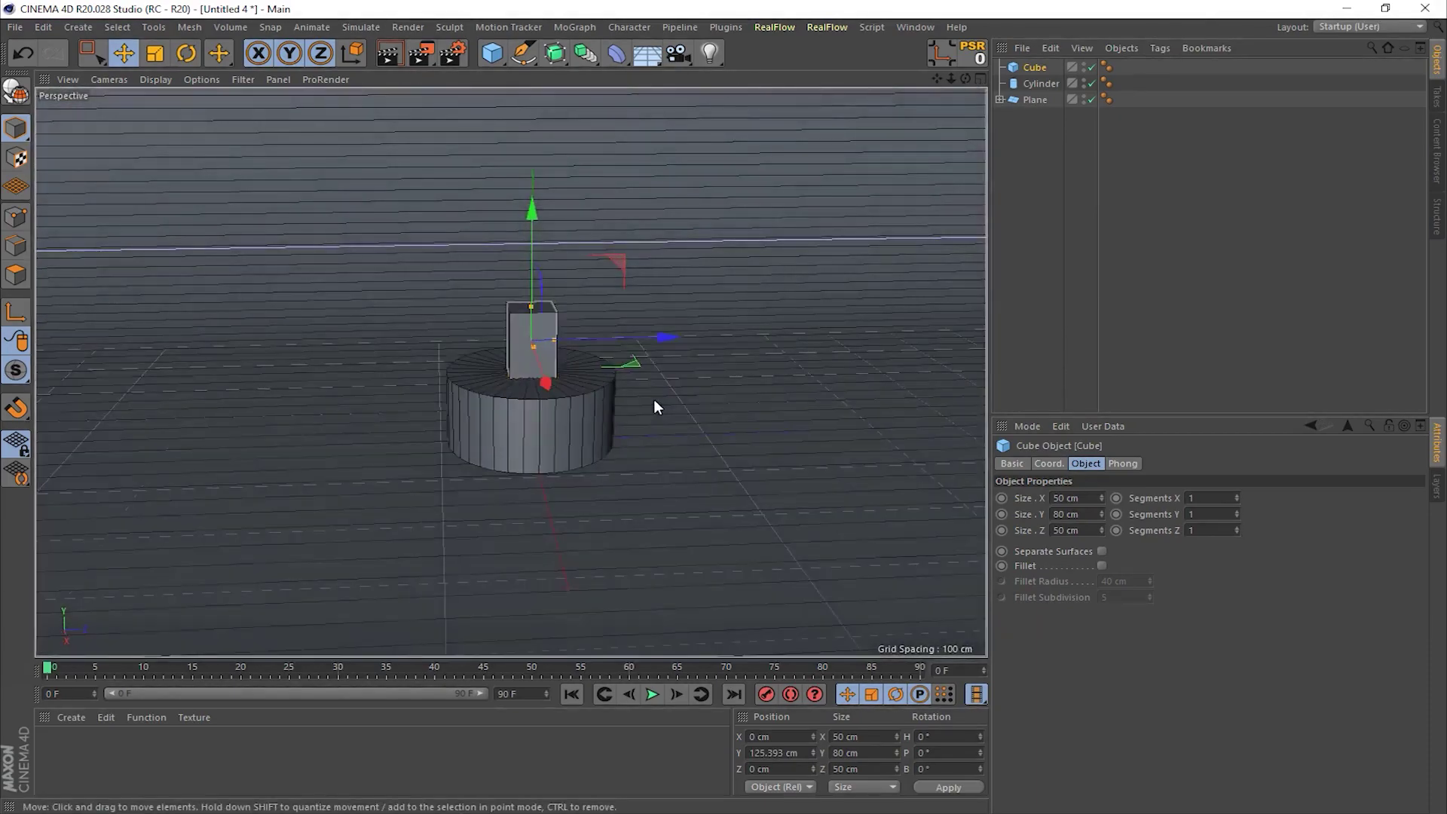
{"action": "left_click", "coordinate": [915, 440]}
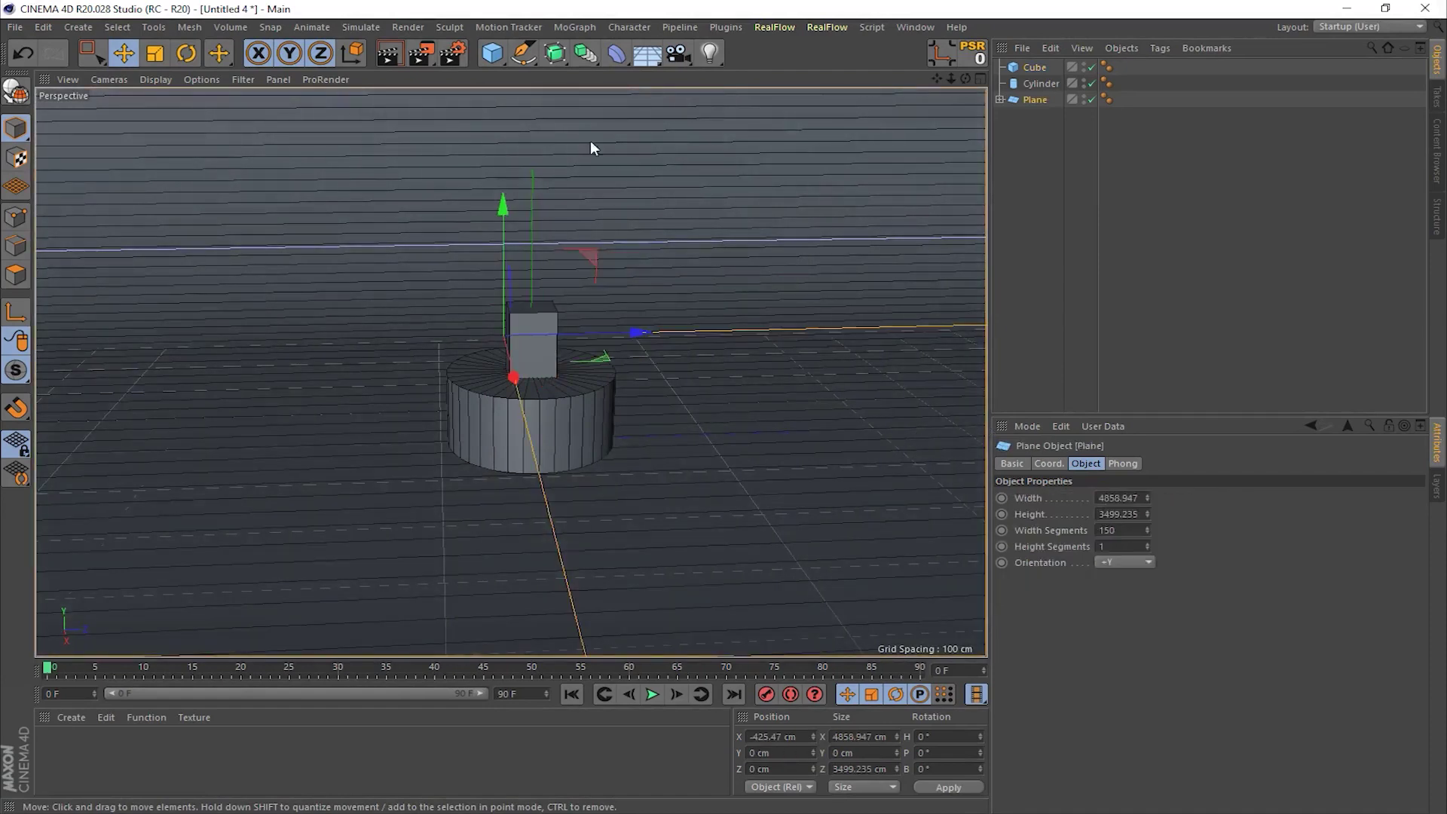
Step: Add a sphere at the origin and set its segments to 60 for a smoother outline
{"action": "left_click", "coordinate": [491, 53]}
{"action": "left_click", "coordinate": [836, 105]}
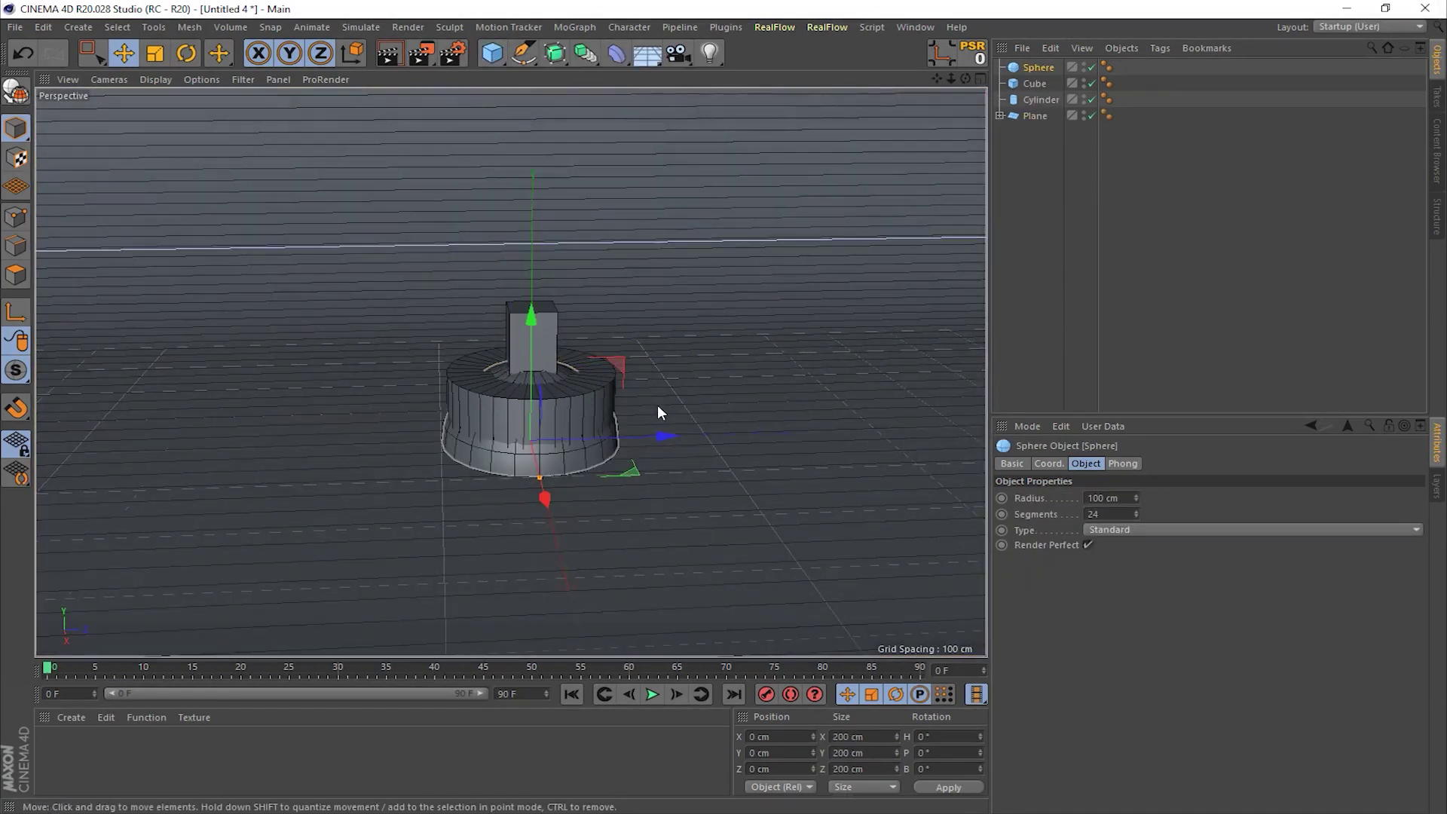
{"action": "middle_click", "coordinate": [657, 405]}
{"action": "middle_click", "coordinate": [338, 509]}
{"action": "scroll", "coordinate": [605, 388], "scroll_direction": "down", "scroll_amount": 5}
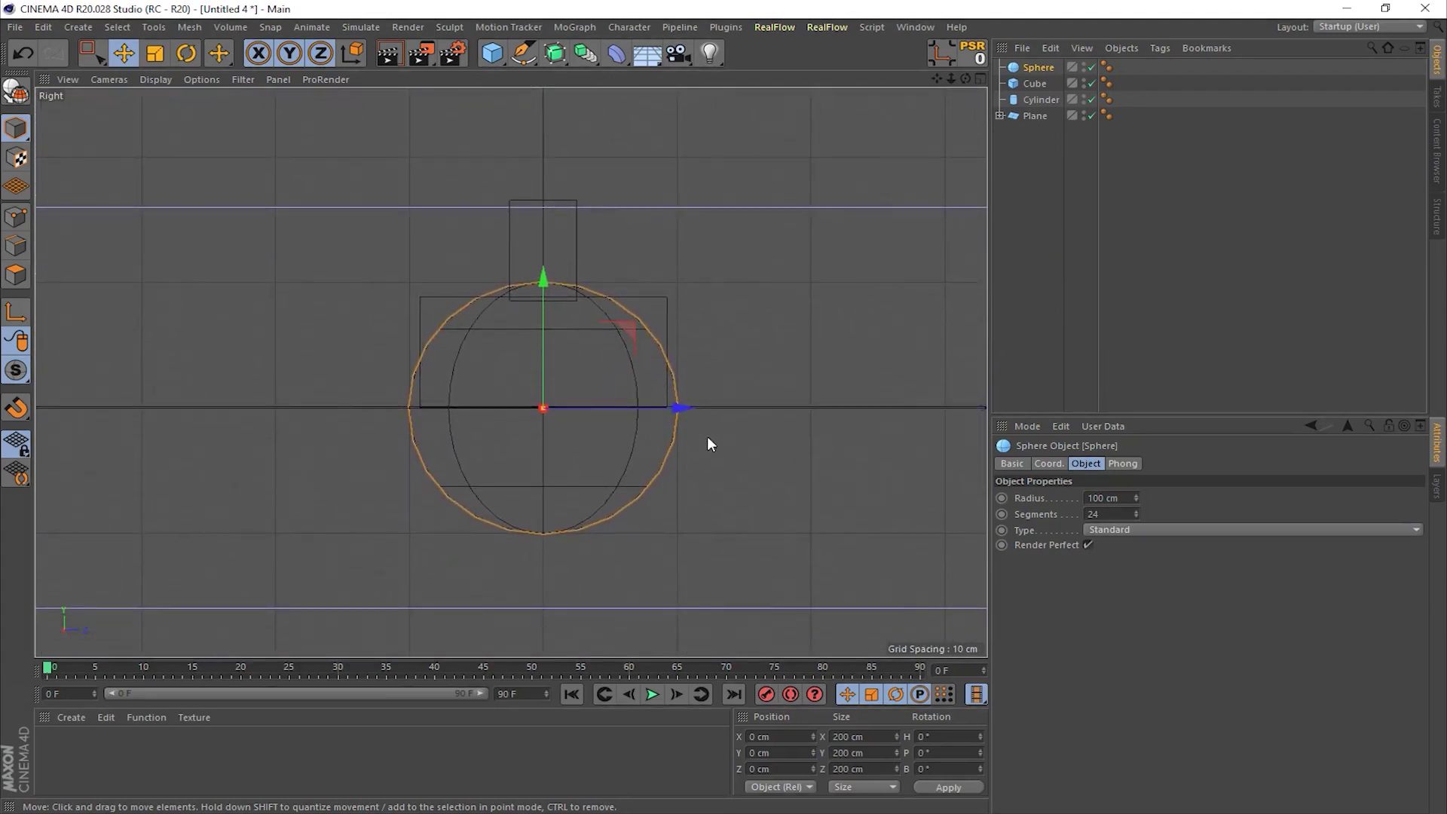
{"action": "left_click", "coordinate": [1093, 513]}
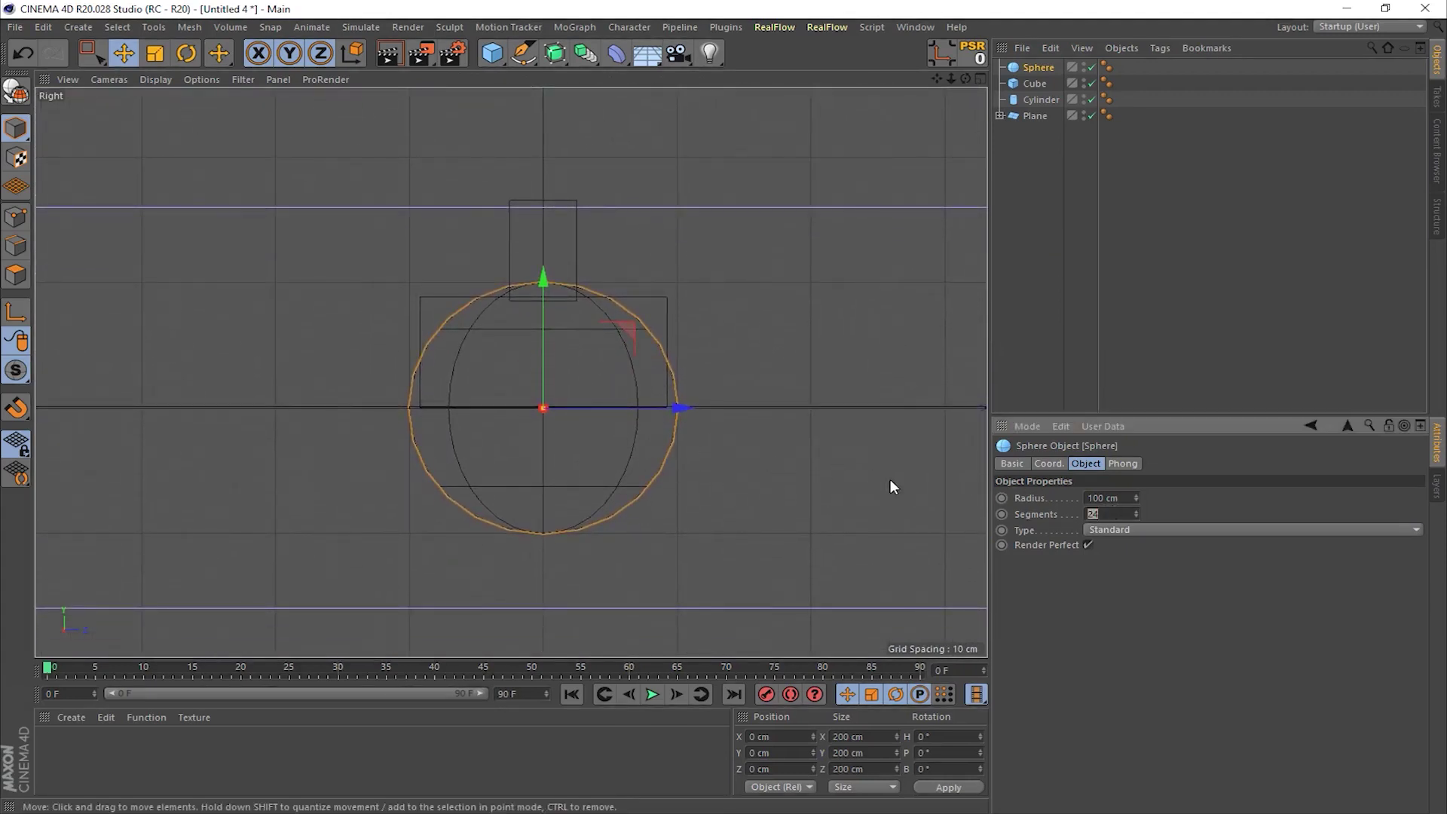
{"action": "type", "text": "60"}
{"action": "key", "text": "Return"}
{"action": "scroll", "coordinate": [443, 368], "scroll_direction": "up", "scroll_amount": 4}
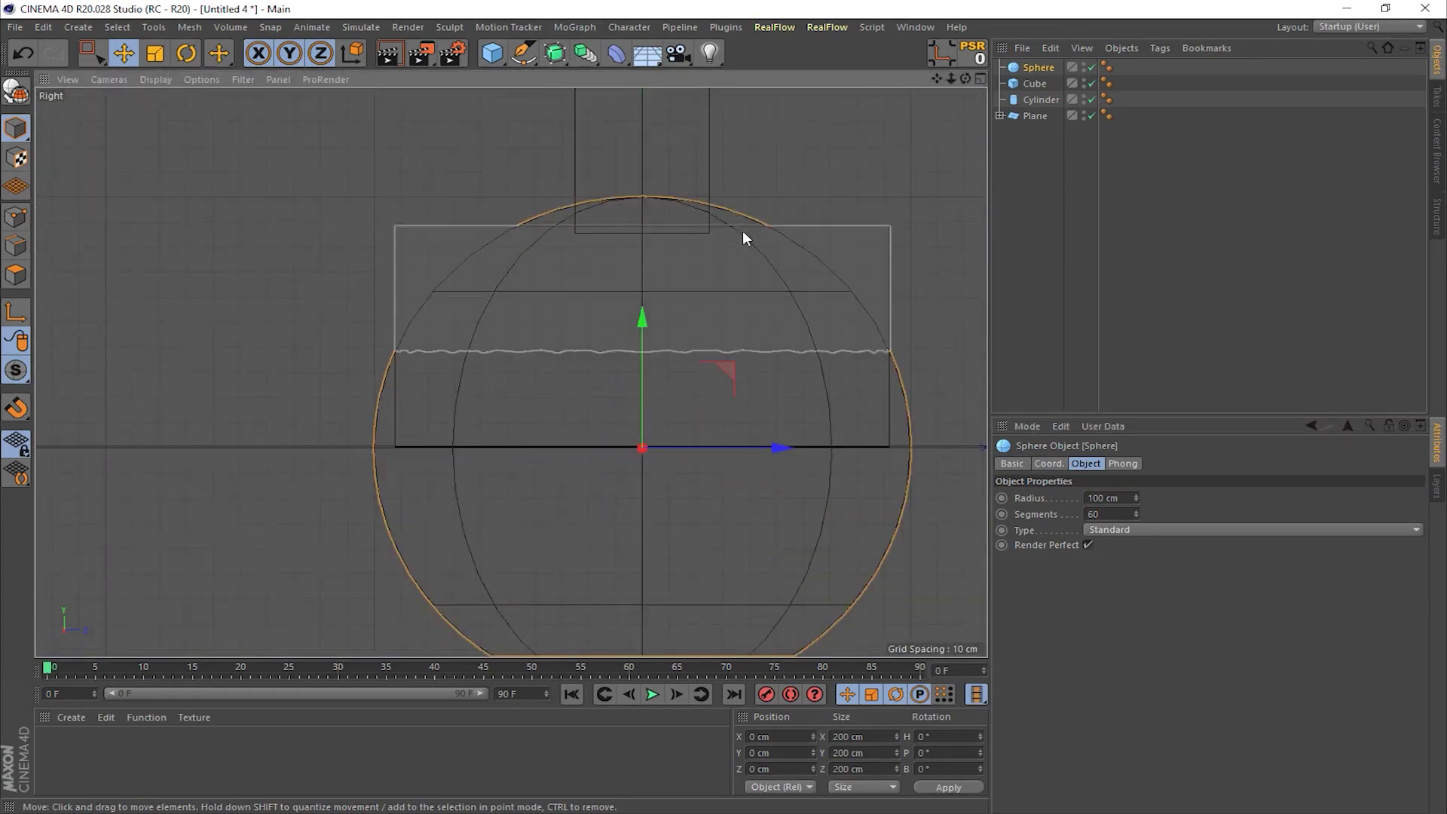
{"action": "middle_click_drag", "start_coordinate": [808, 533], "coordinate": [682, 516], "text": "alt"}
{"action": "scroll", "coordinate": [701, 456], "scroll_direction": "down", "scroll_amount": 2}
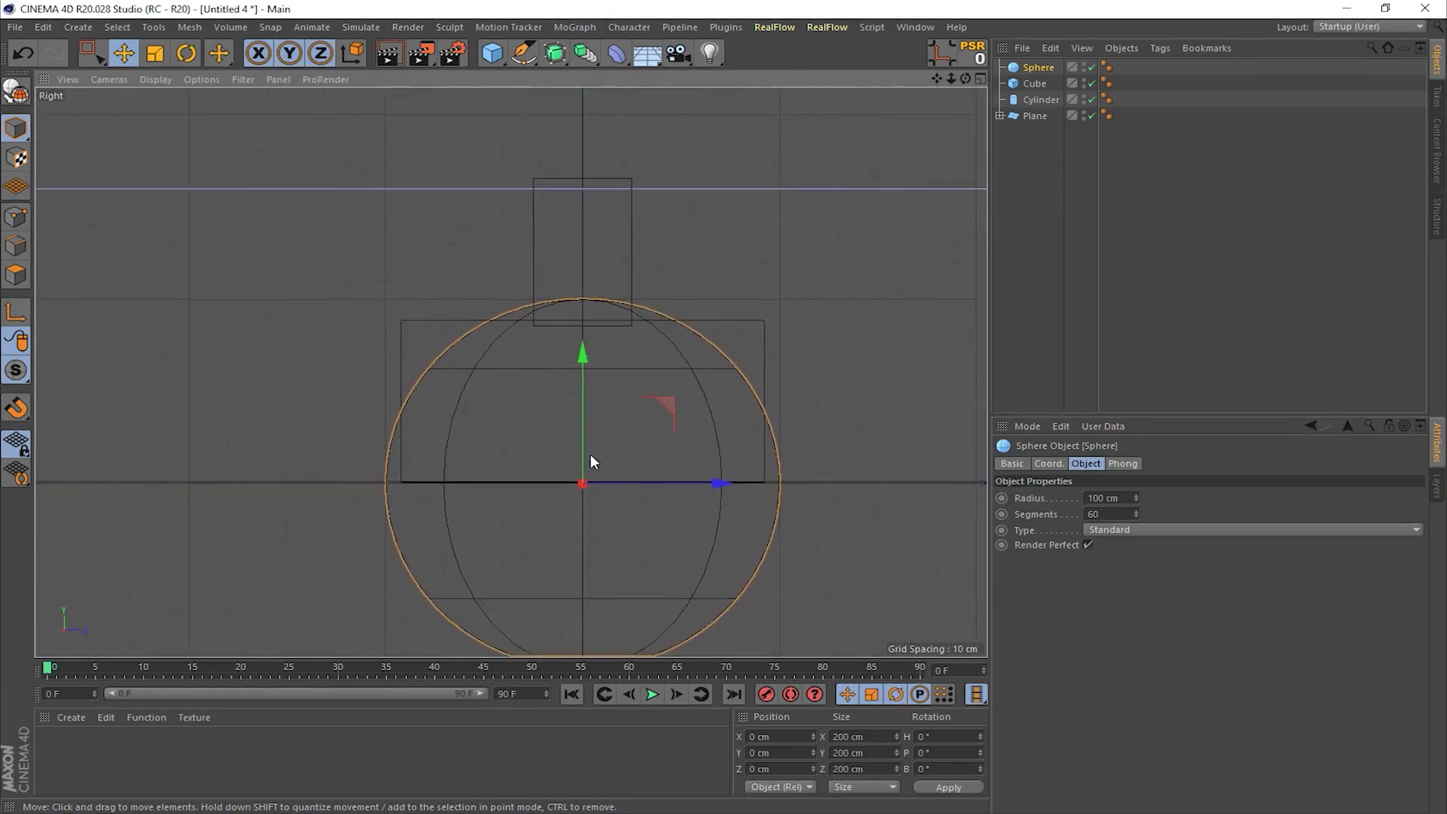
Step: Compare the sphere's outline at 24 segments, and set it back to 60 segments
{"action": "left_click", "coordinate": [1114, 516]}
{"action": "type", "text": "24"}
{"action": "key", "text": "Return"}
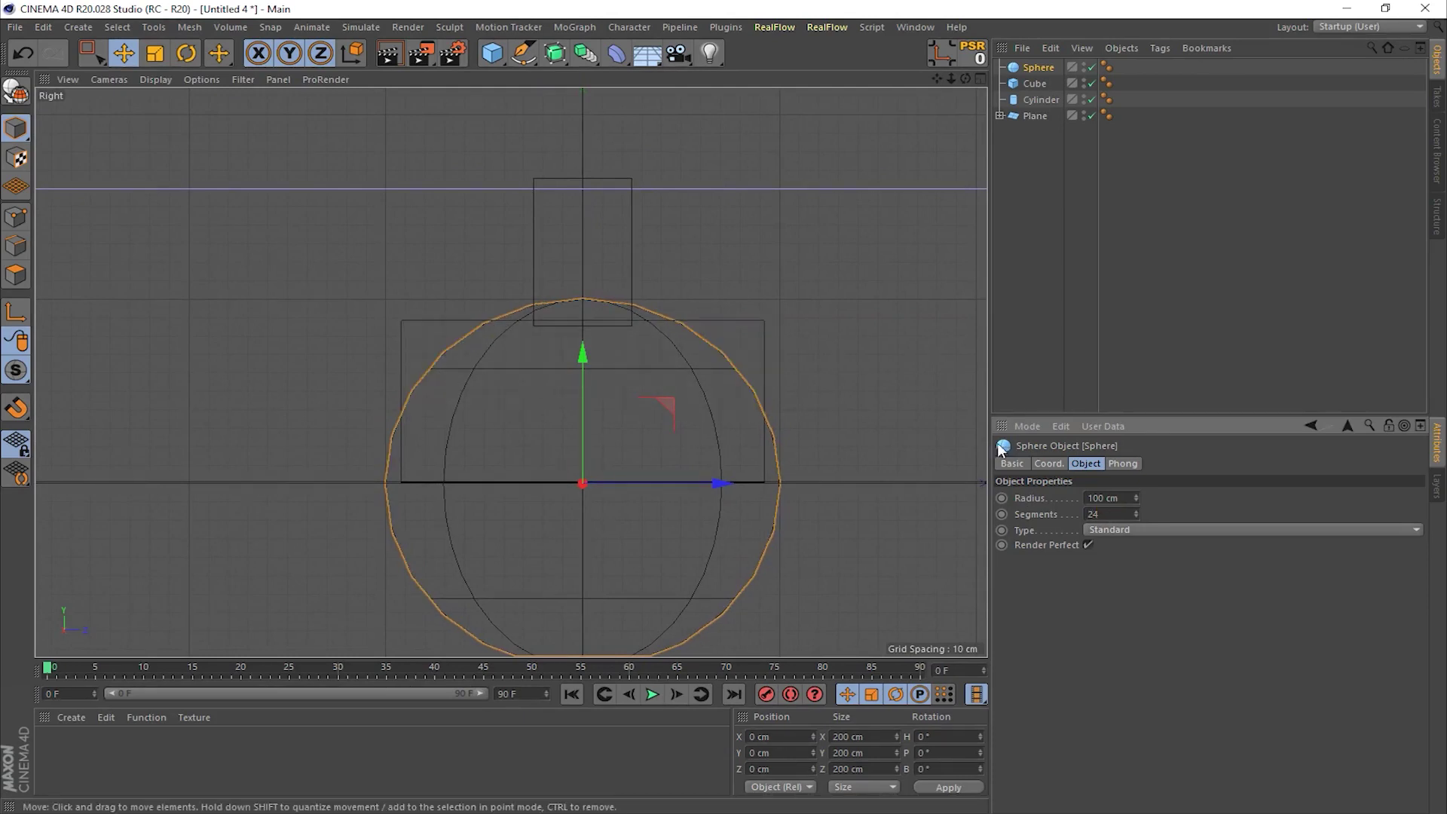
{"action": "left_click", "coordinate": [1106, 514]}
{"action": "type", "text": "60"}
{"action": "key", "text": "Return"}
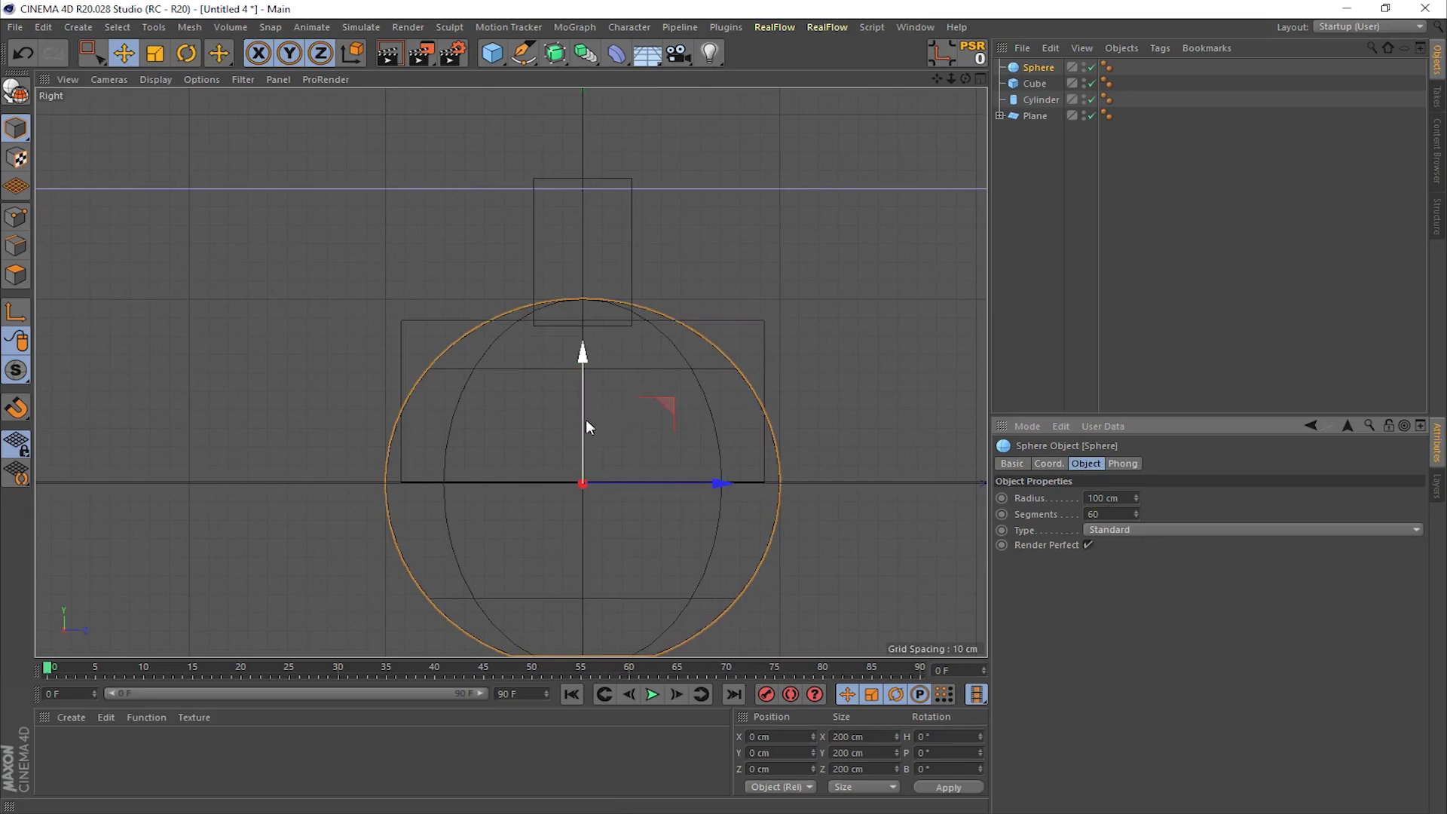
Step: Scale the sphere uniformly to about 250 cm across and raise it to about 173 cm in Y, overlapping the cylinder's top
{"action": "key", "text": "t"}
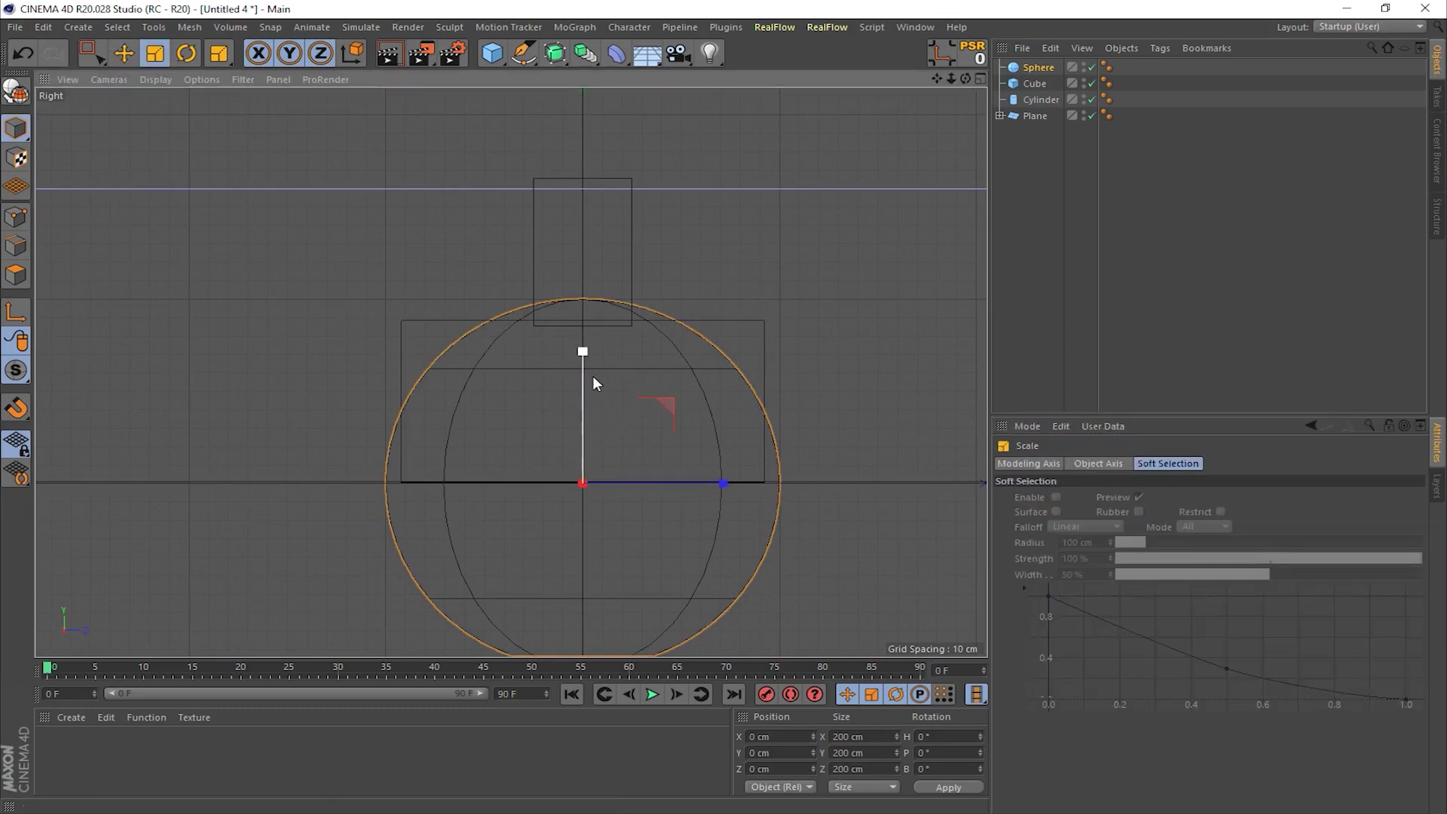
{"action": "left_click_drag", "start_coordinate": [672, 536], "coordinate": [804, 457]}
{"action": "key", "text": "e"}
{"action": "left_click_drag", "start_coordinate": [584, 437], "coordinate": [586, 119]}
{"action": "scroll", "coordinate": [716, 210], "scroll_direction": "up", "scroll_amount": 5}
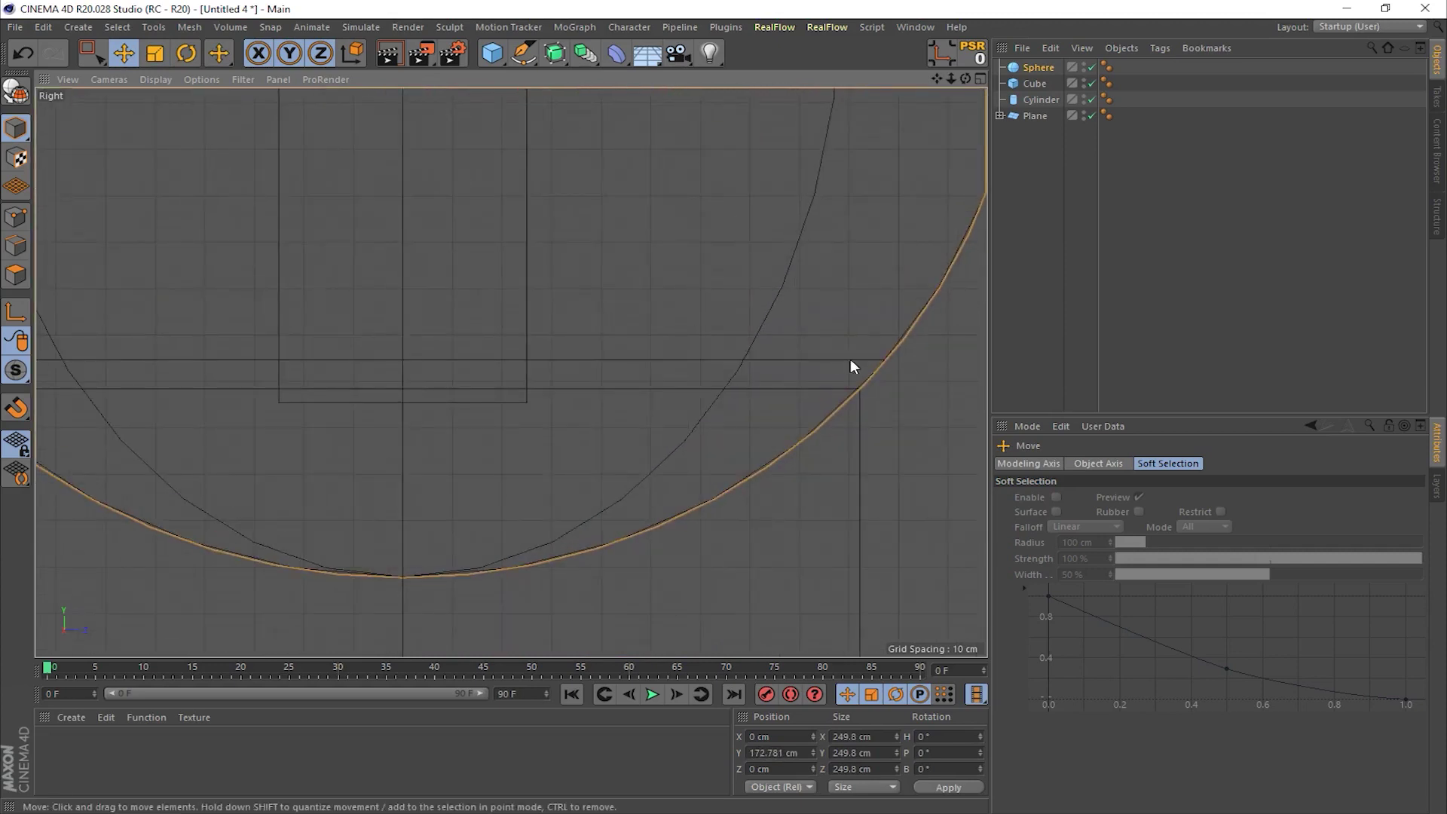
{"action": "scroll", "coordinate": [580, 392], "scroll_direction": "down", "scroll_amount": 5}
{"action": "scroll", "coordinate": [573, 362], "scroll_direction": "up", "scroll_amount": 5}
{"action": "middle_click_drag", "start_coordinate": [572, 343], "coordinate": [594, 460], "text": "alt"}
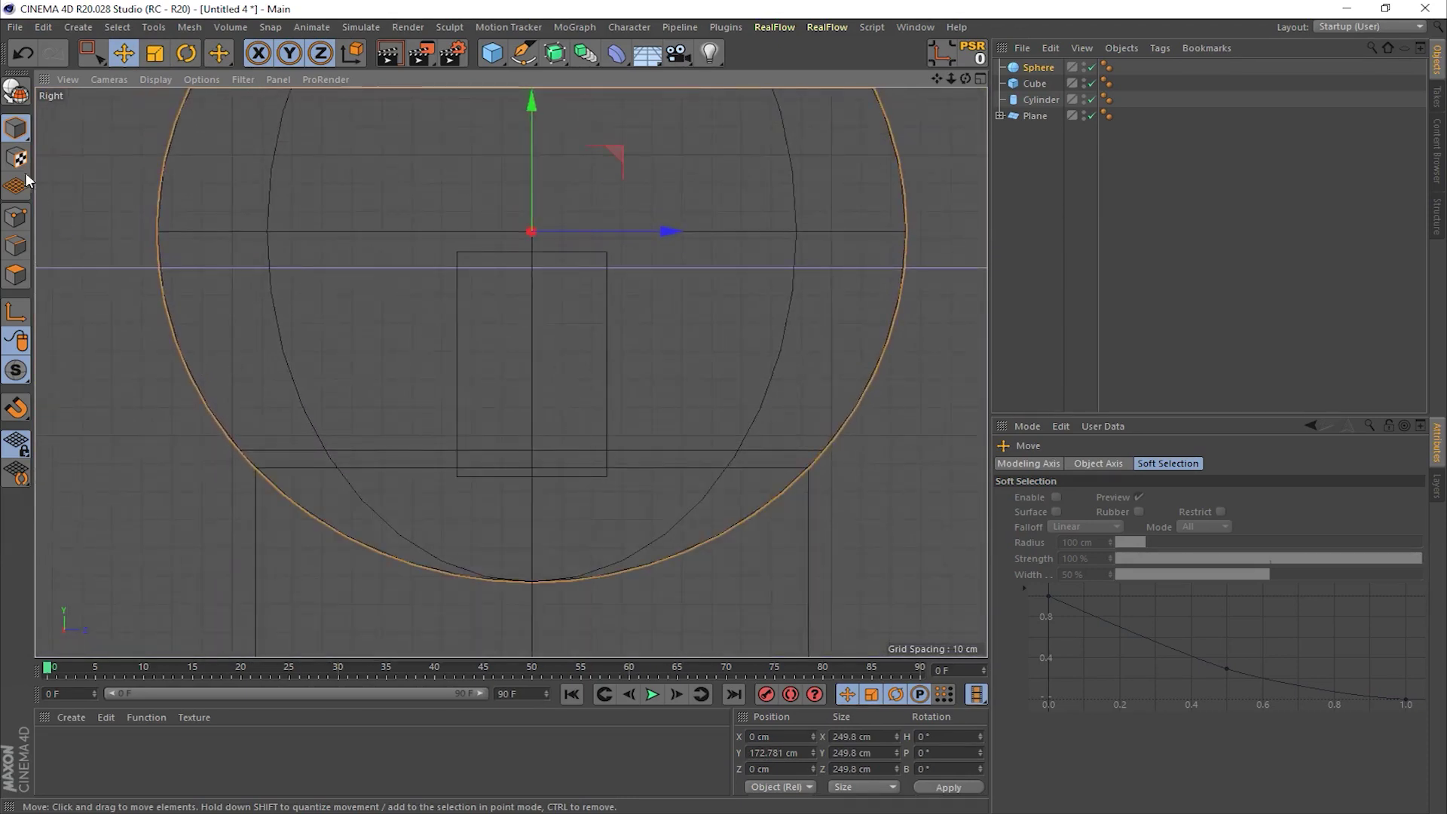
Step: Convert the sphere to an editable polygon object and switch to polygon editing
{"action": "left_click", "coordinate": [17, 92]}
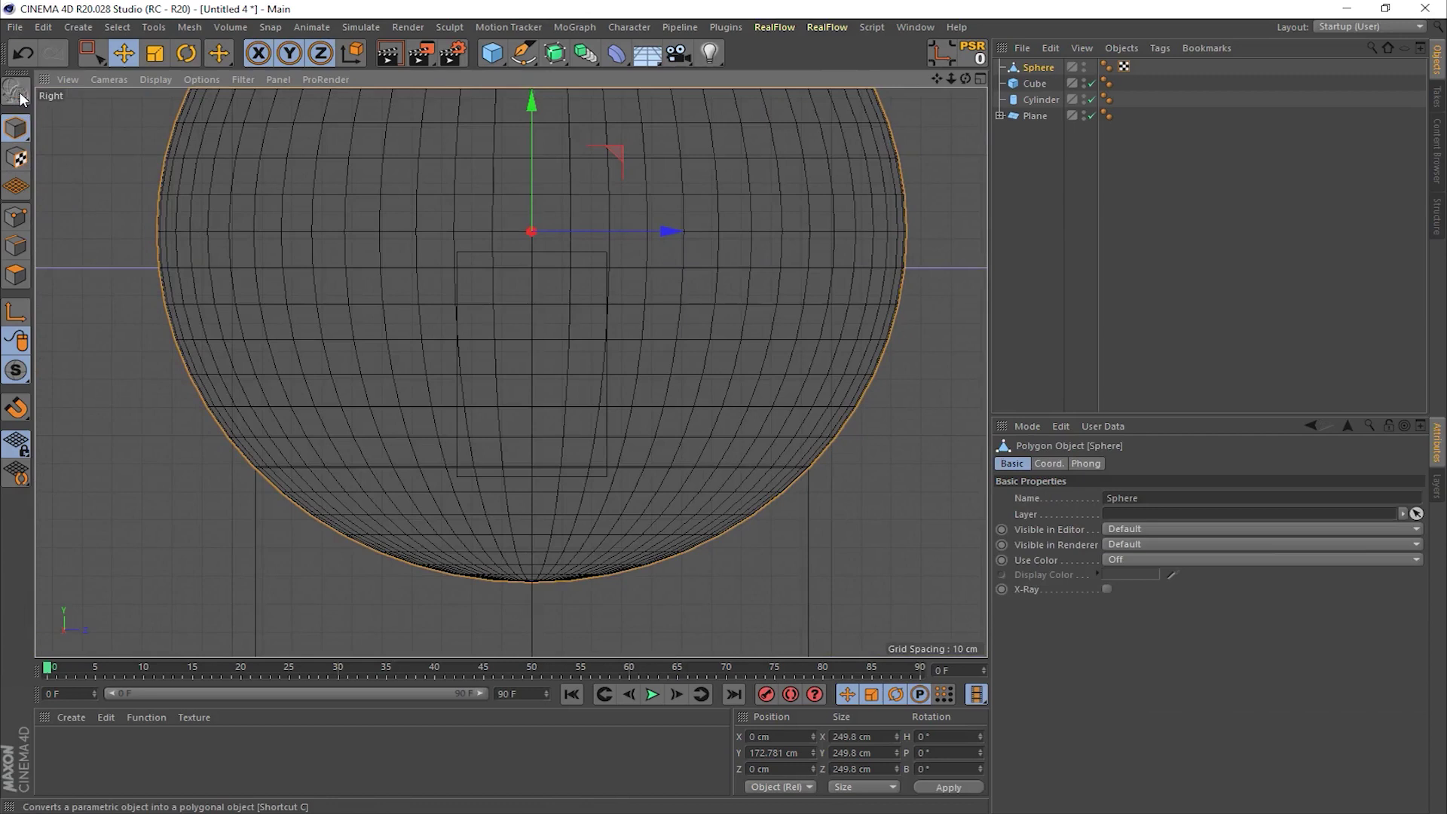
{"action": "left_click", "coordinate": [16, 275]}
{"action": "middle_click_drag", "start_coordinate": [446, 472], "coordinate": [465, 467], "text": "alt"}
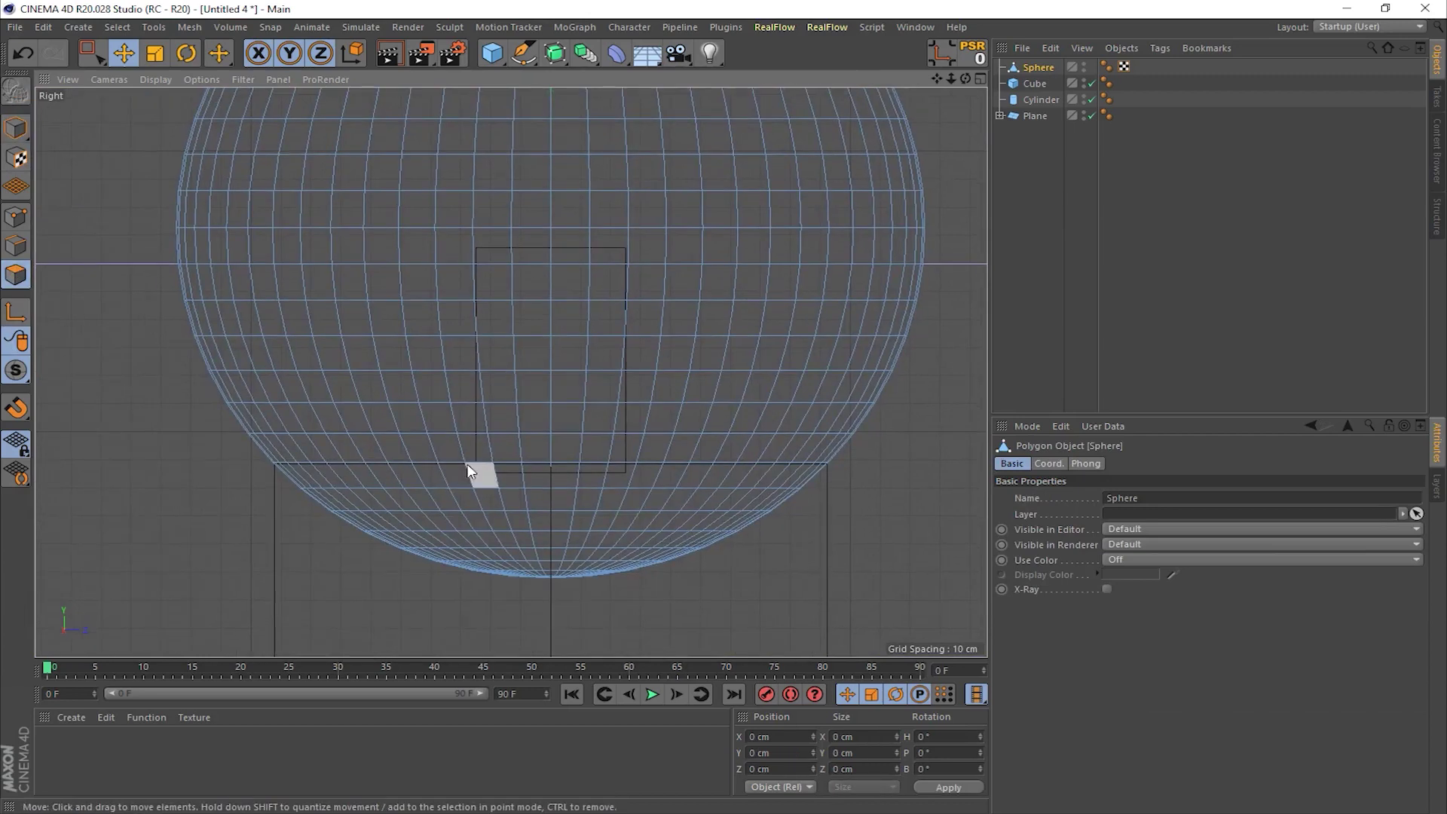
Step: Delete all the sphere's polygons below the cylinder's top edge, using a rectangle selection in the right view
{"action": "key", "text": "0"}
{"action": "left_click_drag", "start_coordinate": [830, 586], "coordinate": [319, 447]}
{"action": "left_click_drag", "start_coordinate": [914, 584], "coordinate": [221, 421]}
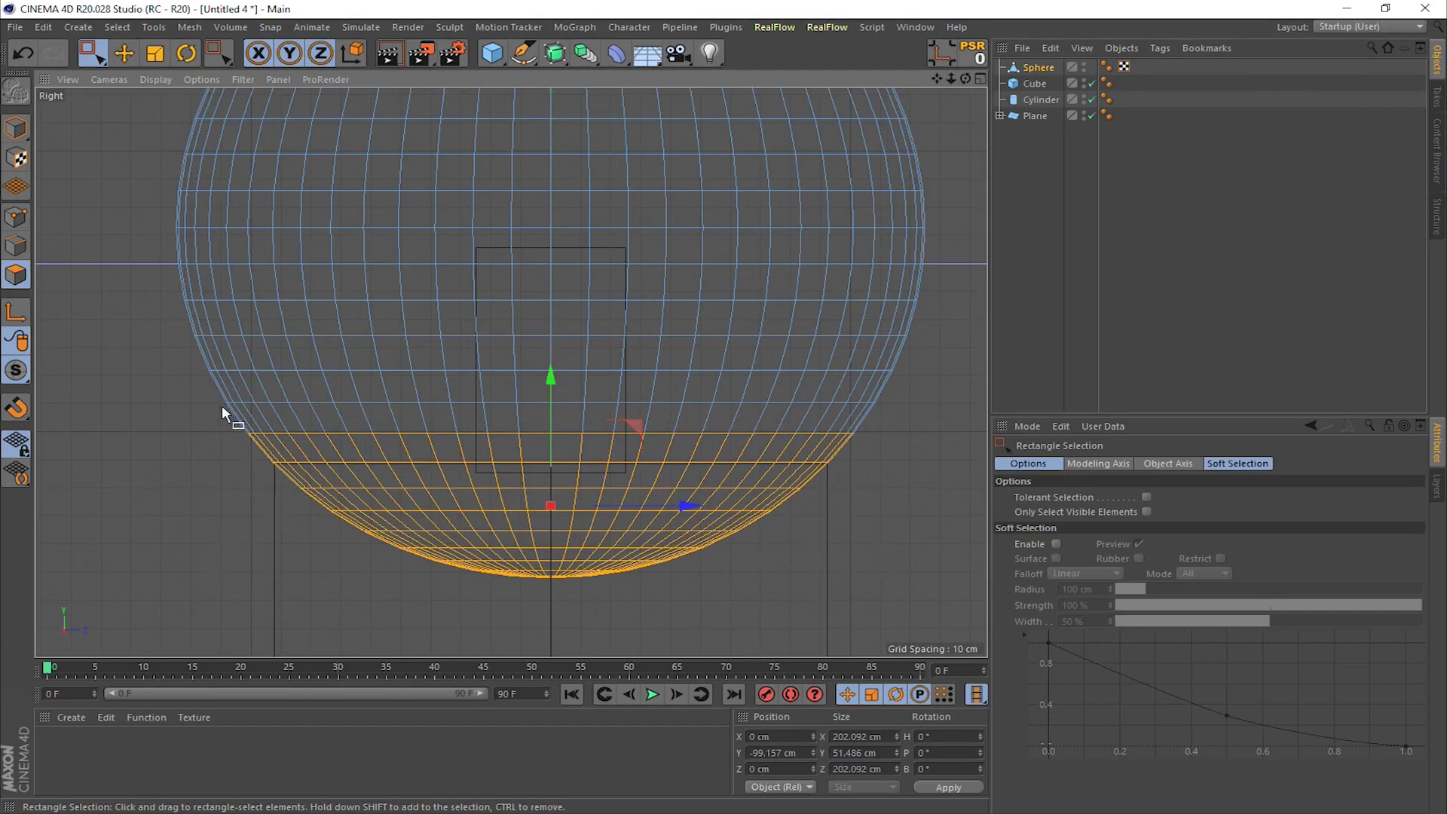
{"action": "left_click_drag", "start_coordinate": [208, 579], "coordinate": [910, 454]}
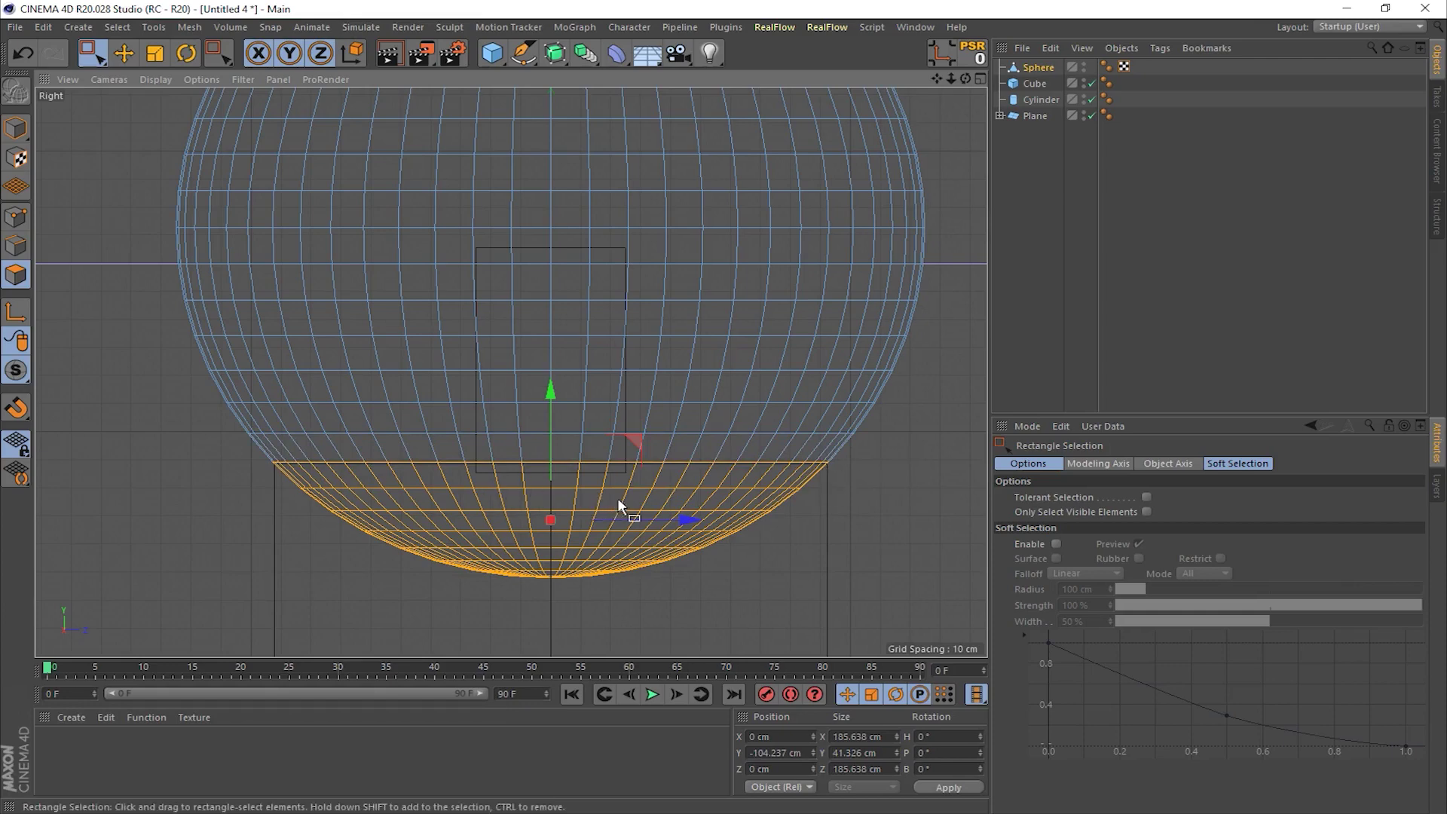
{"action": "key", "text": "Delete"}
{"action": "key", "text": "e"}
{"action": "middle_click", "coordinate": [861, 473]}
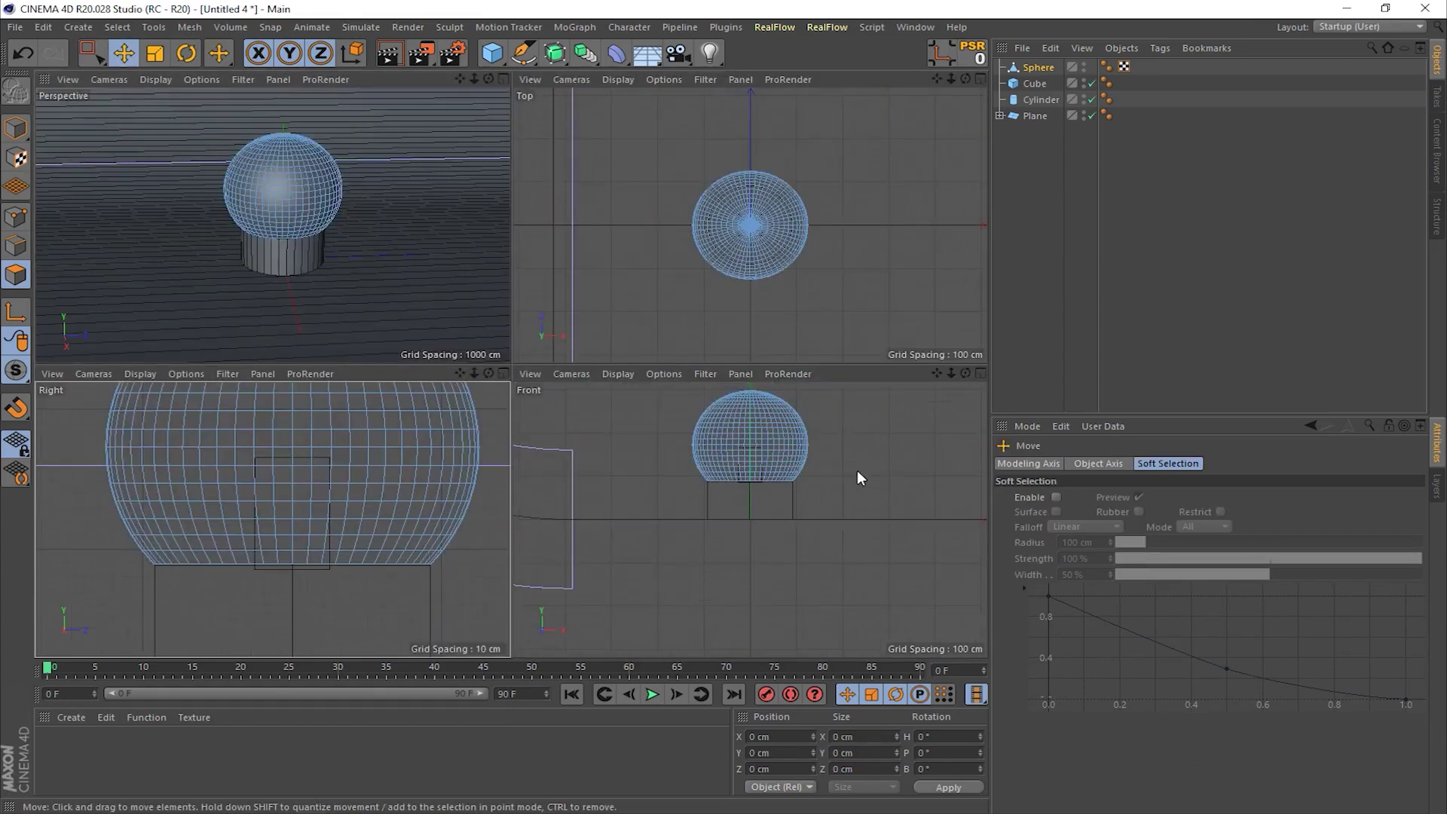
{"action": "middle_click", "coordinate": [370, 284]}
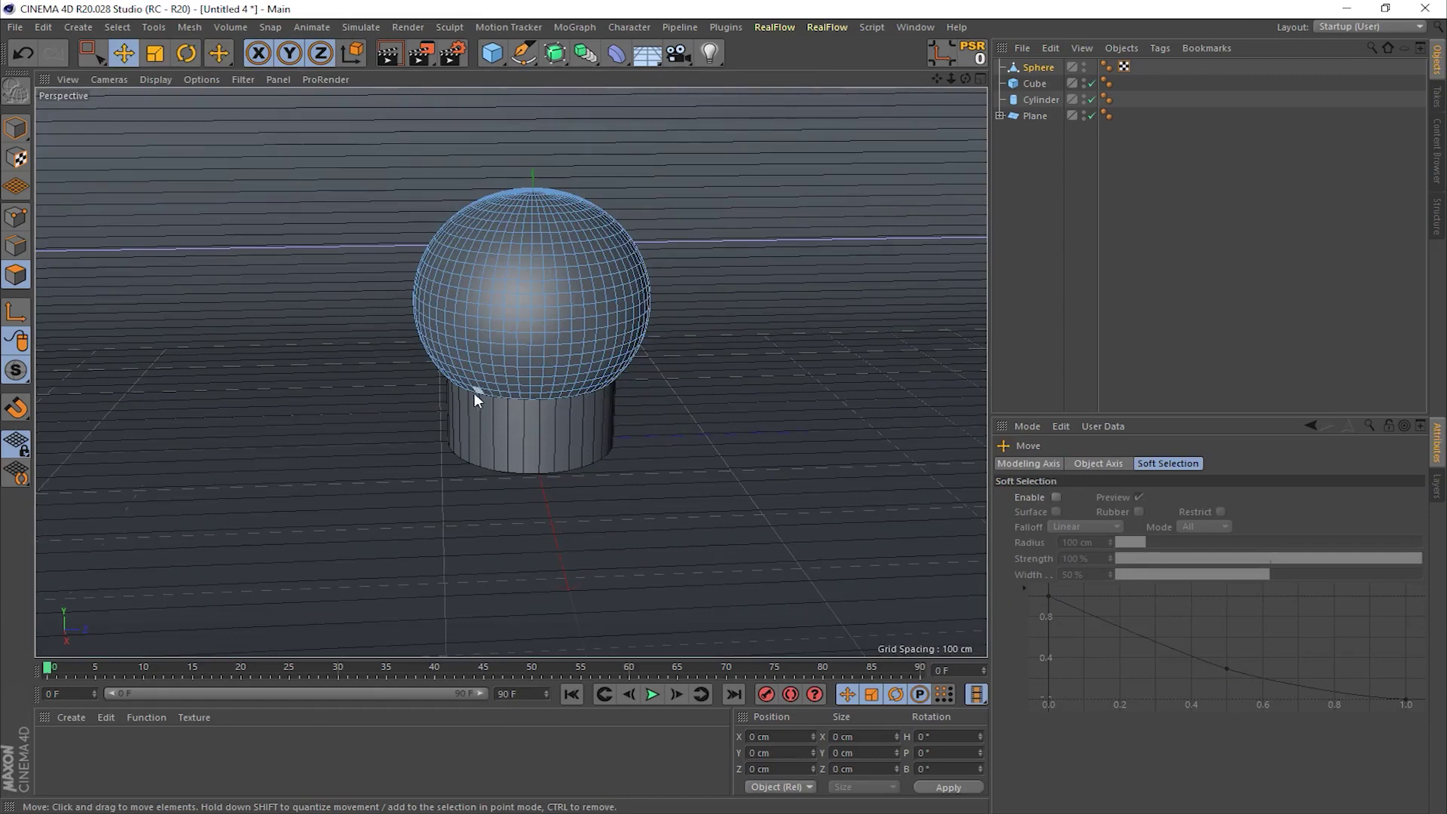
Step: Return to model editing and deselect all objects
{"action": "left_click", "coordinate": [16, 128]}
{"action": "mouse_move", "coordinate": [710, 413]}
{"action": "left_mouse_down", "text": "alt"}
{"action": "mouse_move", "coordinate": [608, 353]}
{"action": "mouse_move", "coordinate": [685, 413]}
{"action": "mouse_move", "coordinate": [718, 409]}
{"action": "left_mouse_up", "text": "alt"}
{"action": "left_click", "coordinate": [1027, 318]}
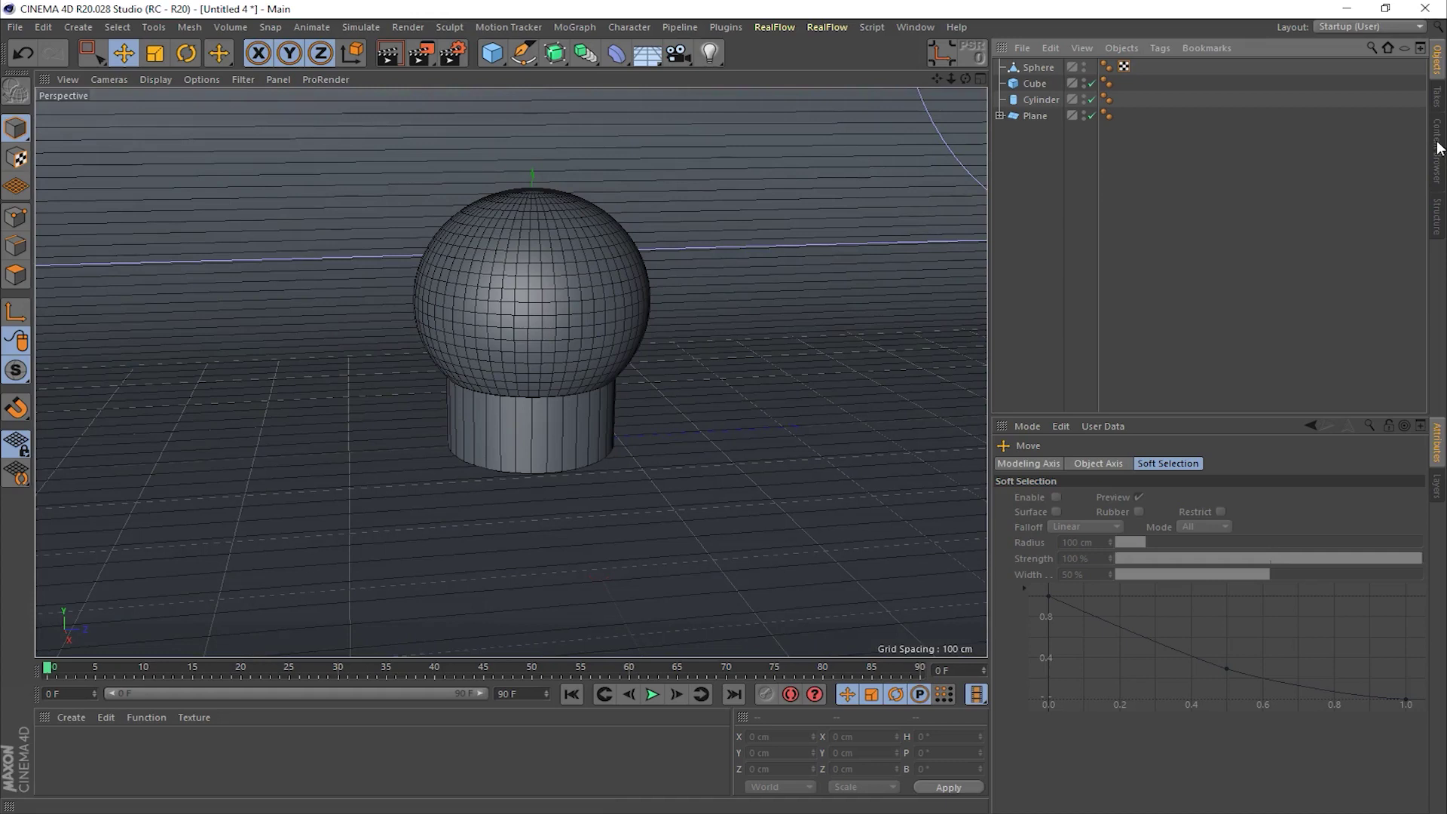
Step: Load the White Ceramic and Orange Lifeboat material presets from the content library into the scene
{"action": "left_click", "coordinate": [1438, 148]}
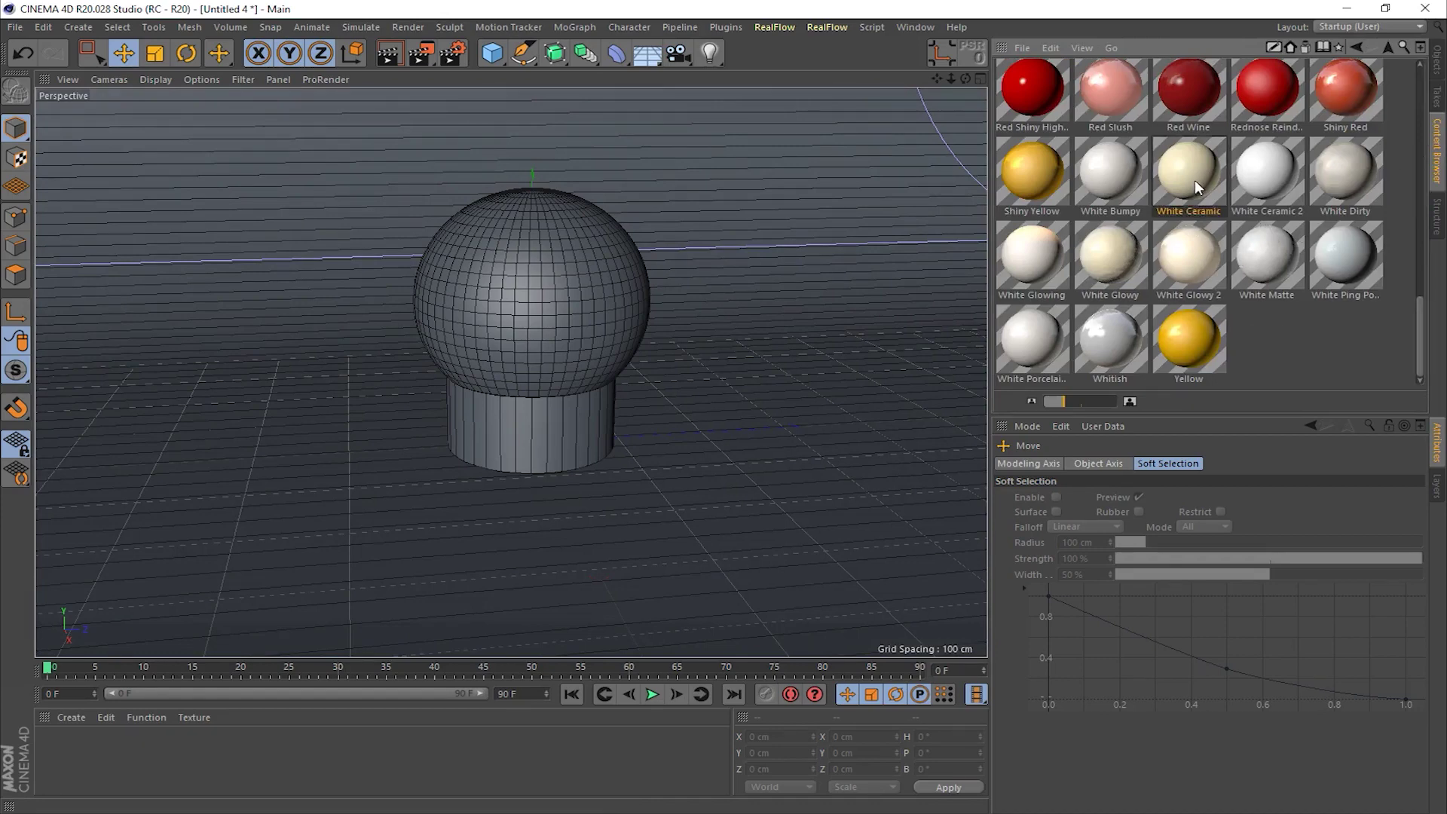
{"action": "left_click_drag", "start_coordinate": [214, 727], "coordinate": [133, 764]}
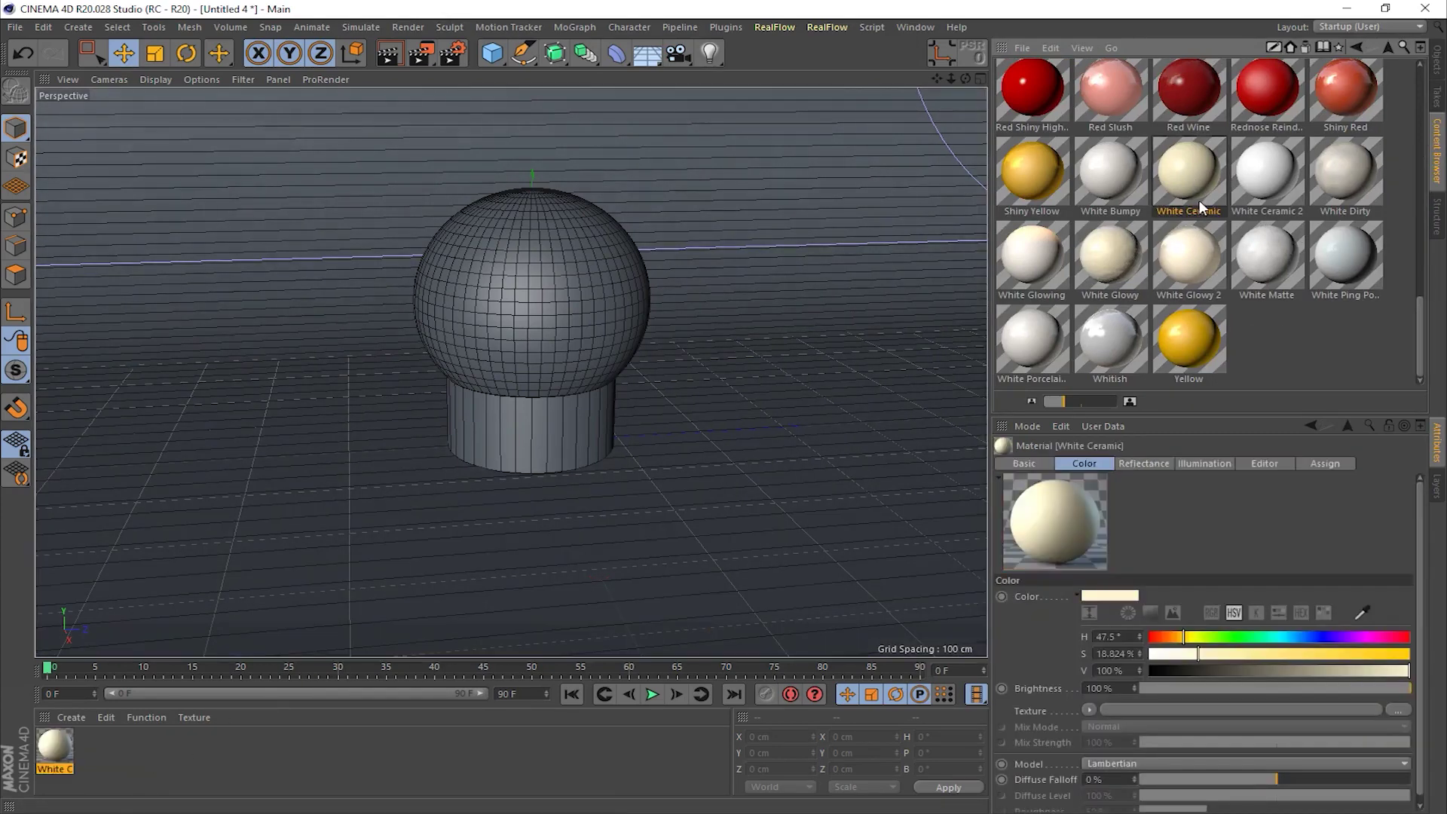
{"action": "scroll", "coordinate": [1194, 201], "scroll_direction": "up", "scroll_amount": 5}
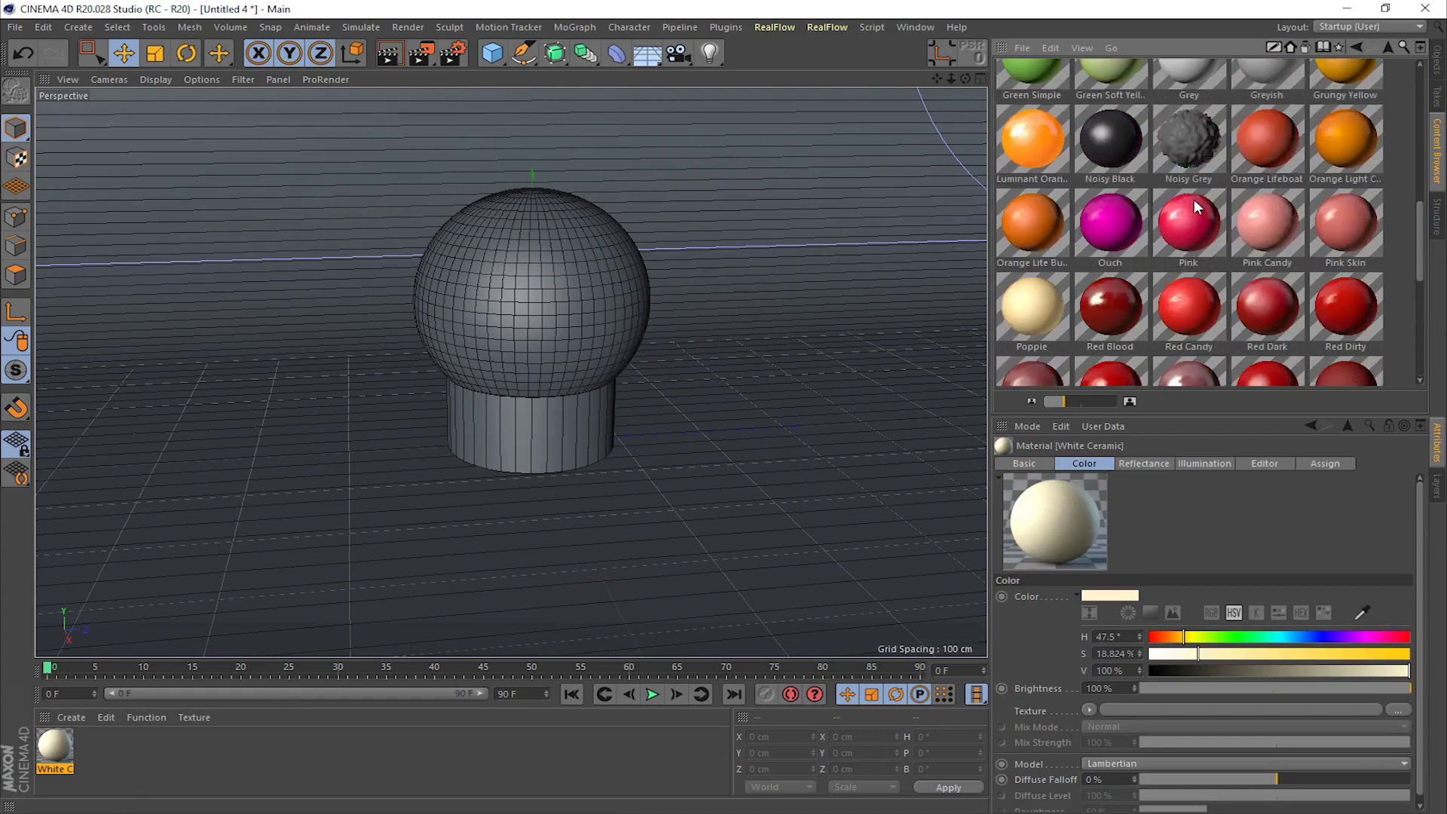
{"action": "scroll", "coordinate": [1184, 198], "scroll_direction": "up", "scroll_amount": 5}
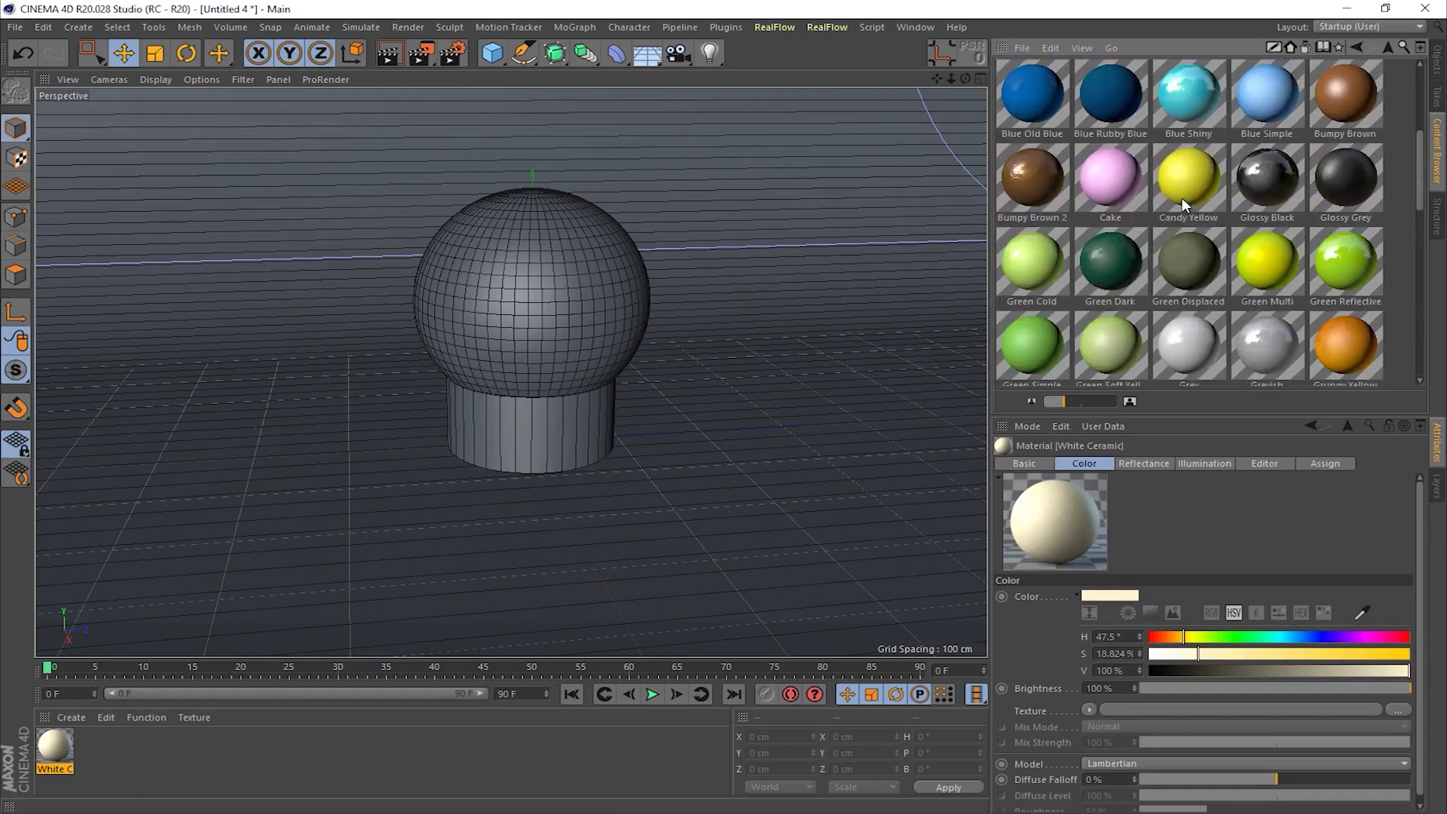
{"action": "scroll", "coordinate": [1147, 199], "scroll_direction": "down", "scroll_amount": 3}
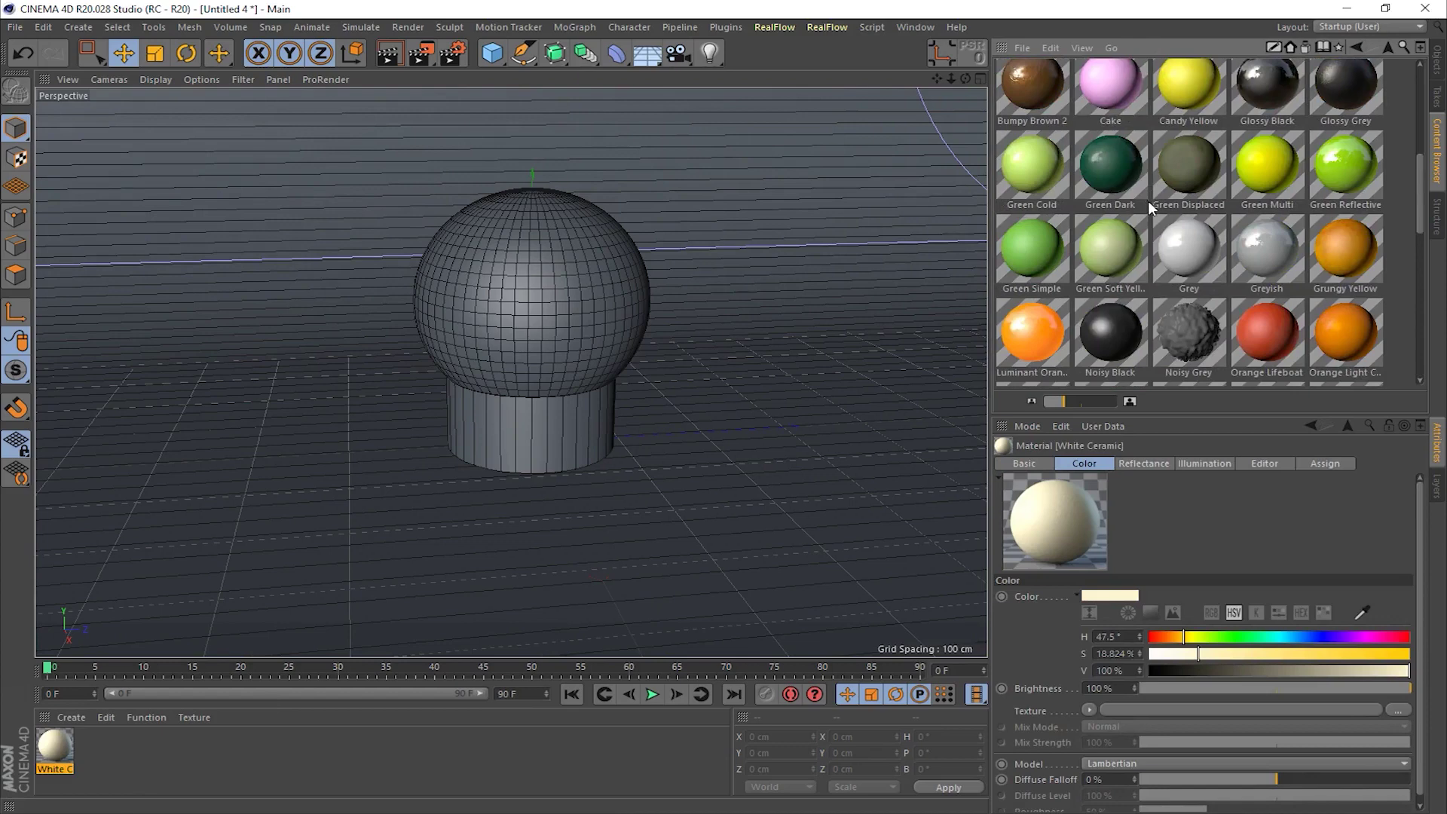
{"action": "left_click_drag", "start_coordinate": [1278, 252], "coordinate": [302, 775]}
Step: Load the Pink material preset from the Everyday Color library folder into the scene
{"action": "scroll", "coordinate": [1178, 332], "scroll_direction": "up", "scroll_amount": 8}
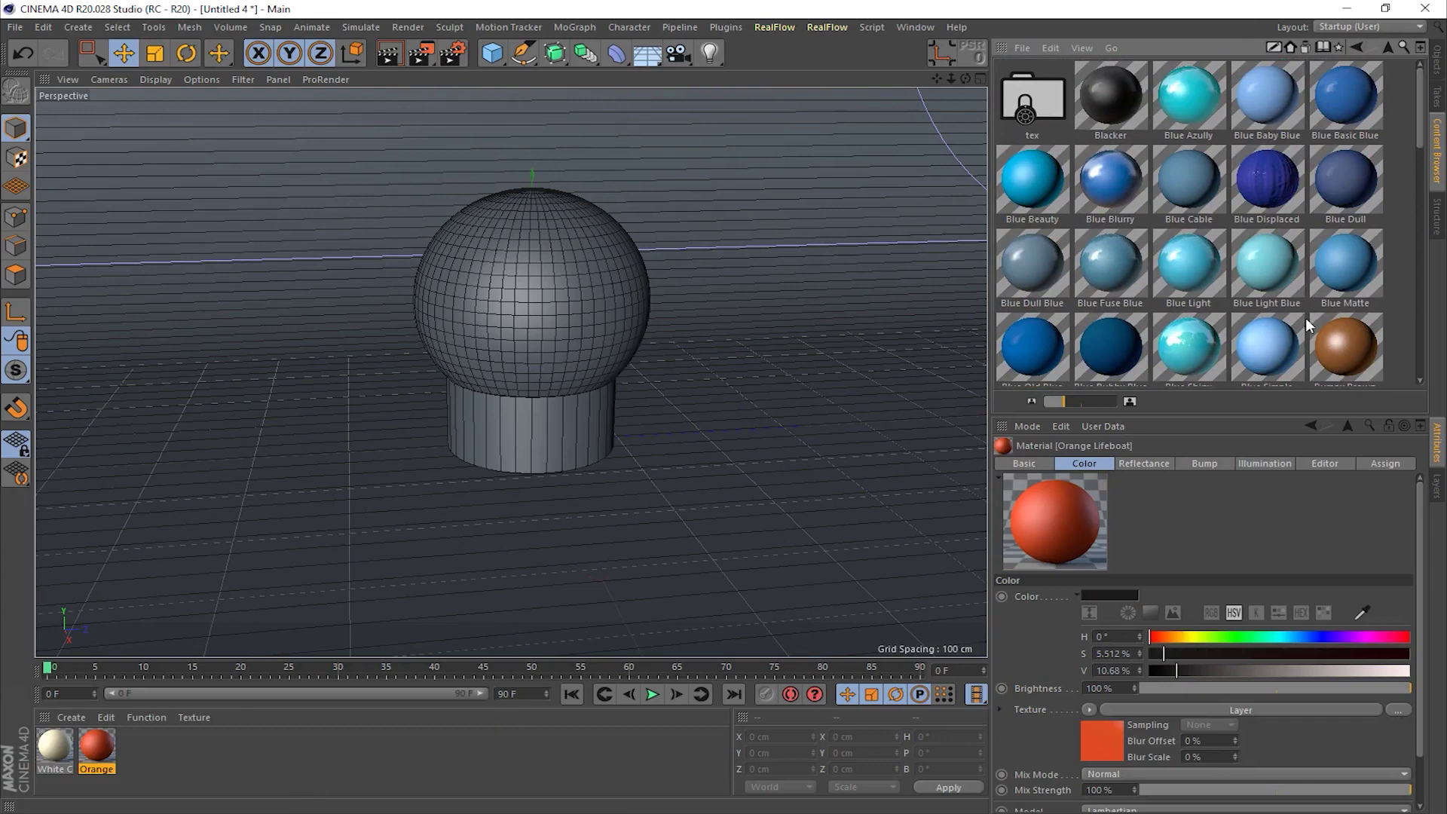
{"action": "scroll", "coordinate": [1305, 316], "scroll_direction": "down", "scroll_amount": 6}
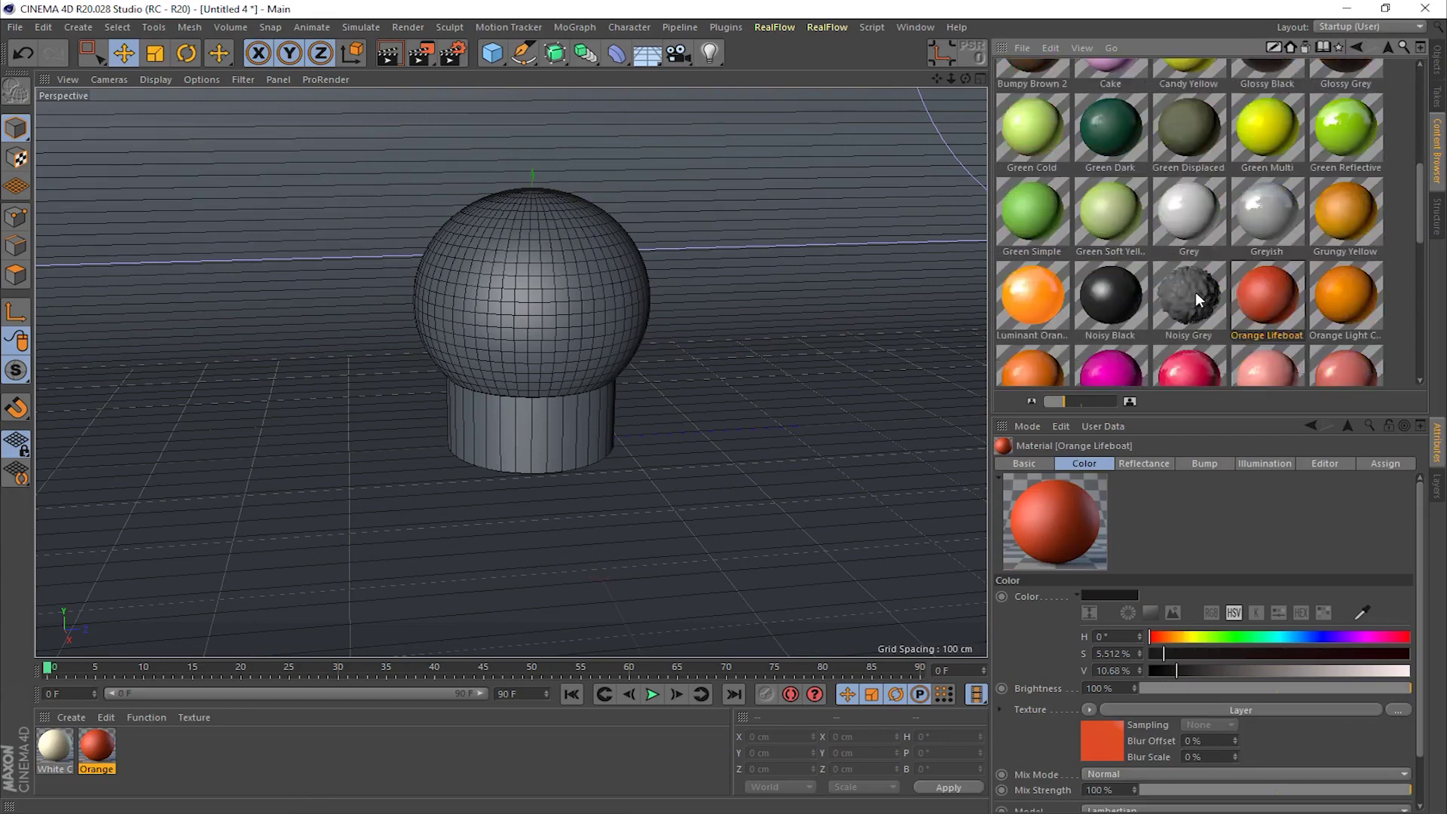
{"action": "scroll", "coordinate": [1196, 291], "scroll_direction": "down", "scroll_amount": 1}
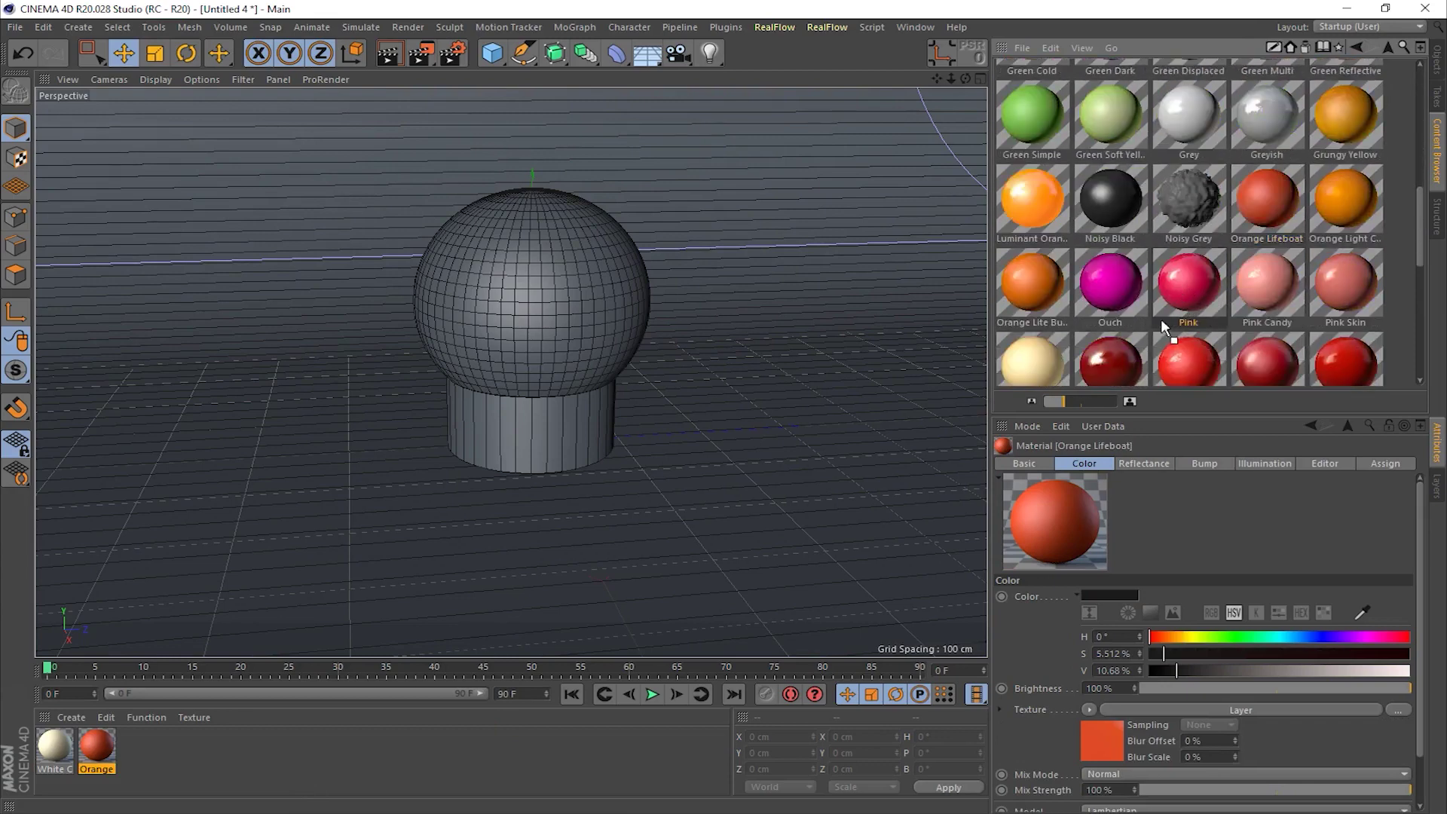
{"action": "scroll", "coordinate": [1179, 290], "scroll_direction": "down", "scroll_amount": 4}
{"action": "left_click_drag", "start_coordinate": [256, 766], "coordinate": [233, 757]}
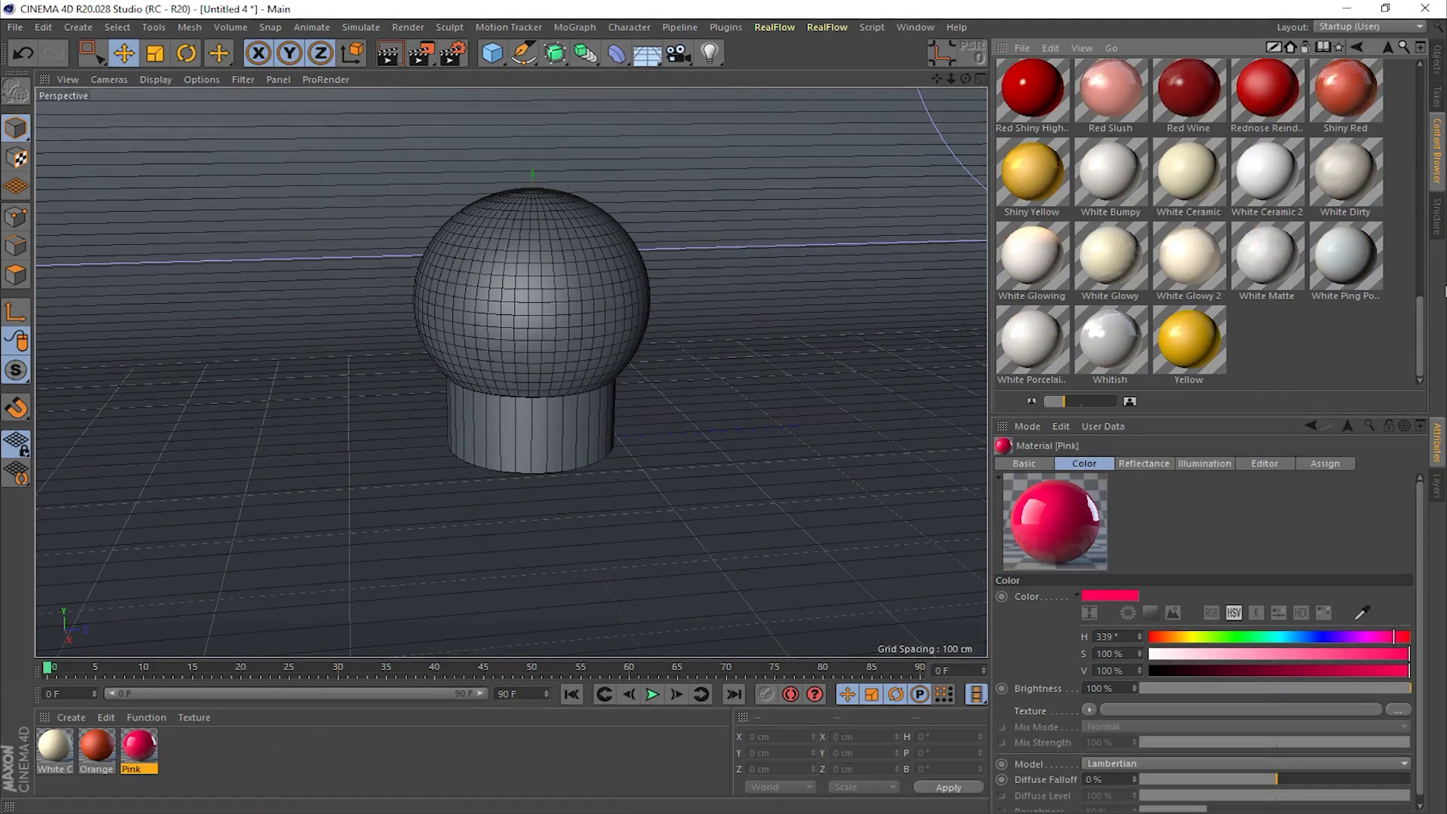
Step: Load the Simple Glass 2 material preset from the library's glass and transparent folder into the scene
{"action": "left_click", "coordinate": [1386, 46]}
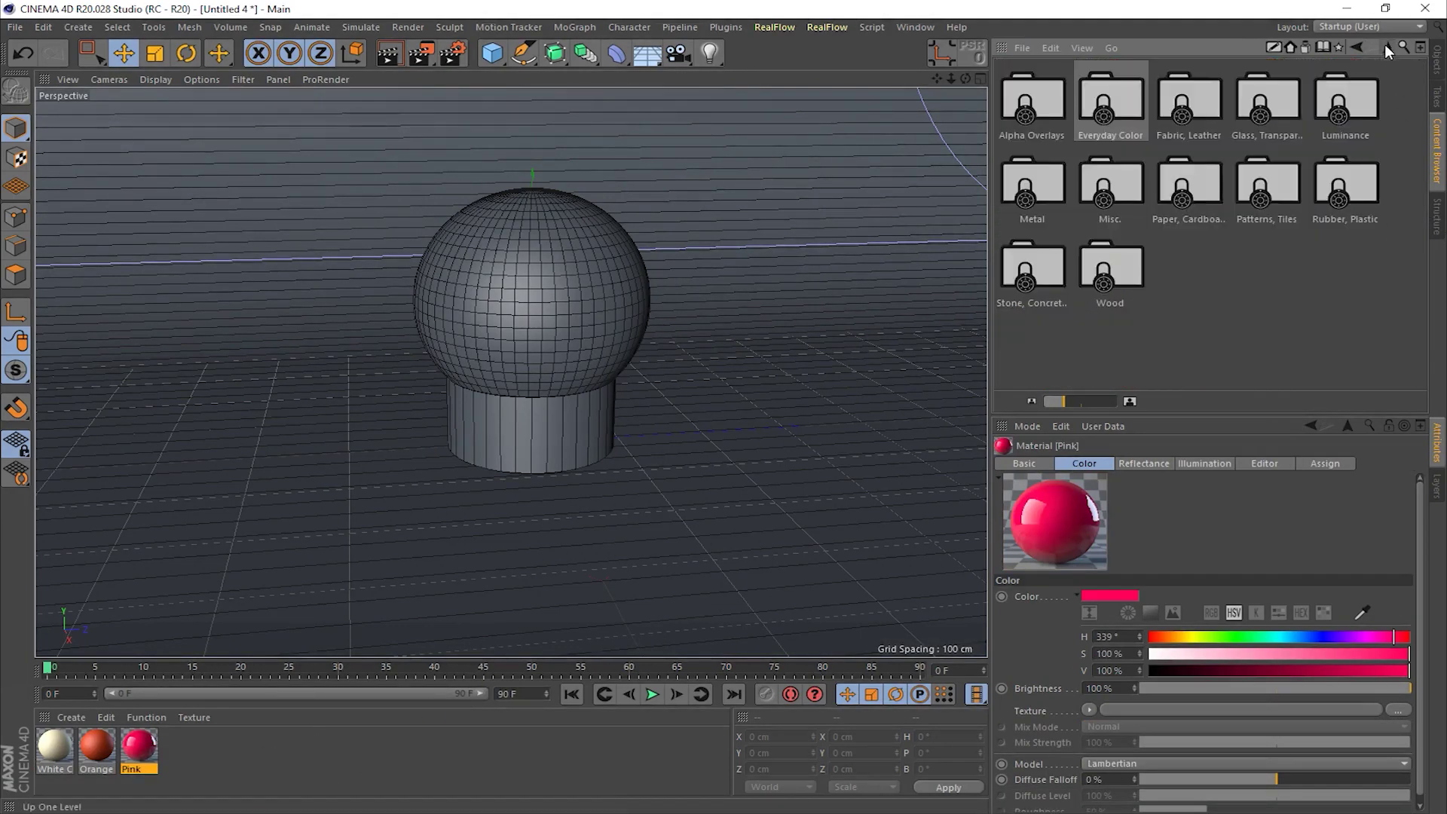
{"action": "double_click", "coordinate": [1264, 102]}
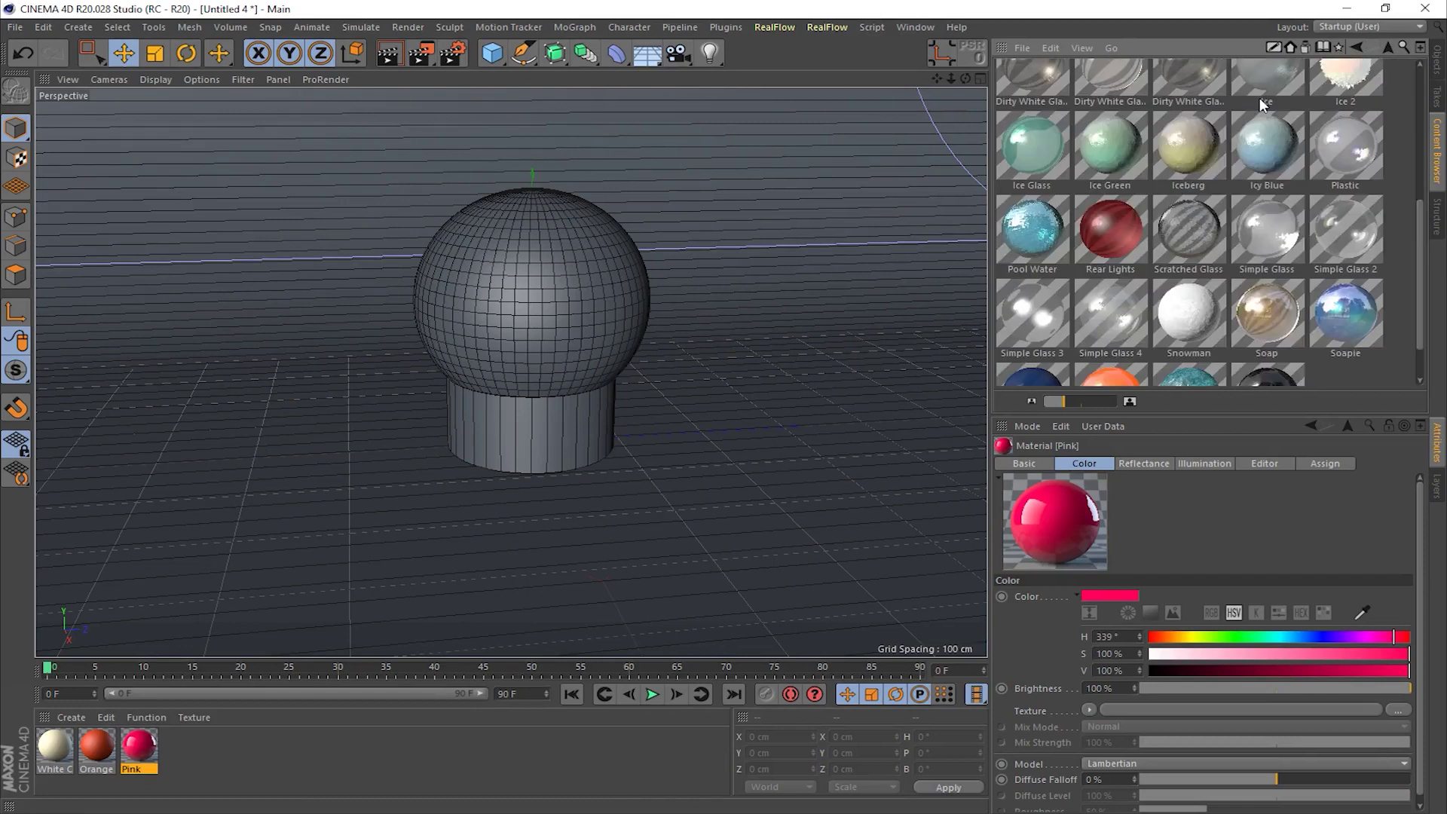
{"action": "left_click", "coordinate": [1328, 239]}
{"action": "left_click_drag", "start_coordinate": [1292, 246], "coordinate": [379, 750]}
{"action": "left_click_drag", "start_coordinate": [251, 762], "coordinate": [247, 764]}
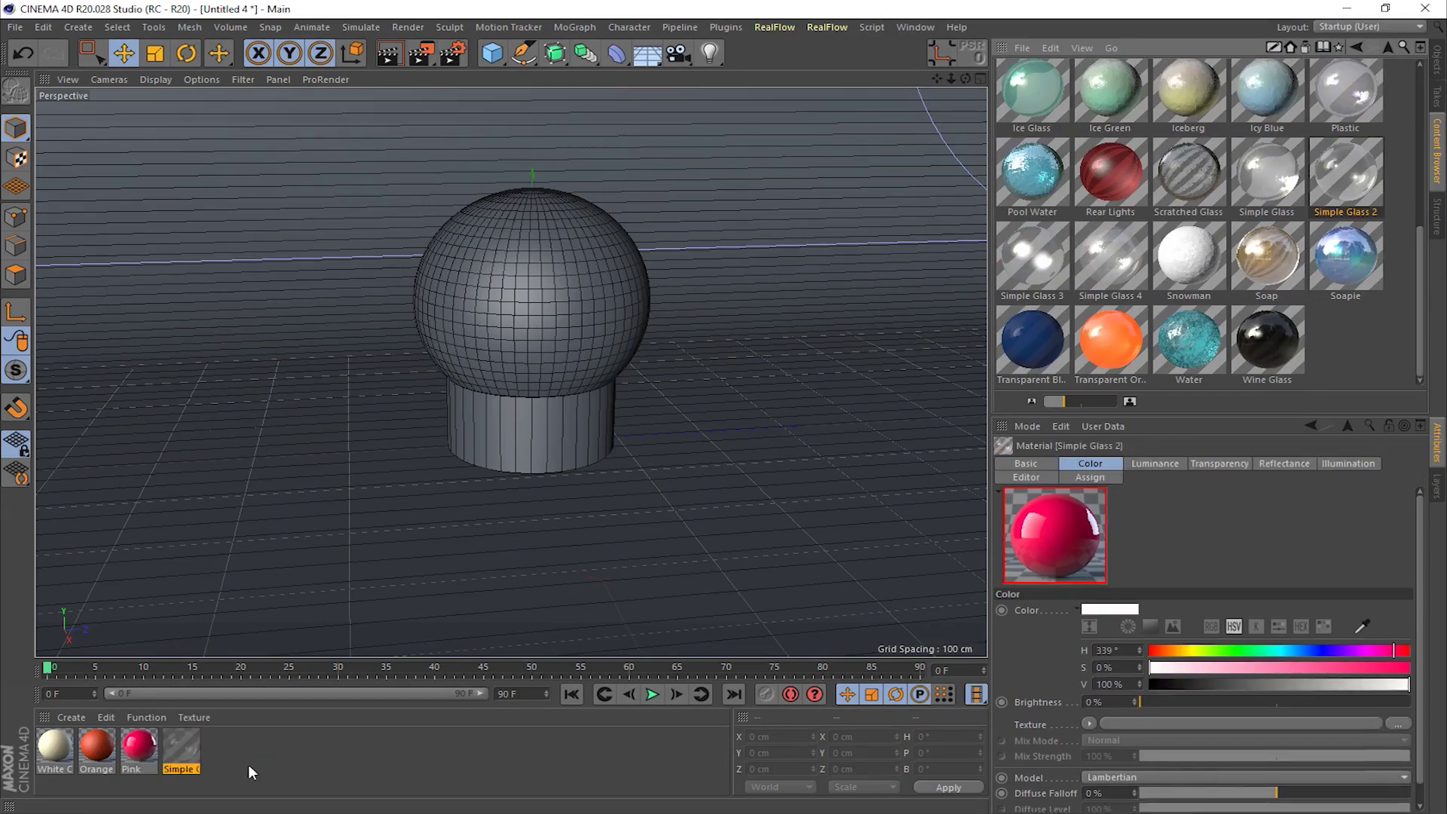
Step: Assign White Ceramic to the plane, Orange Lifeboat to the cylinder, Pink to the cube and Simple Glass 2 to the sphere, and render a preview
{"action": "left_click", "coordinate": [1436, 61]}
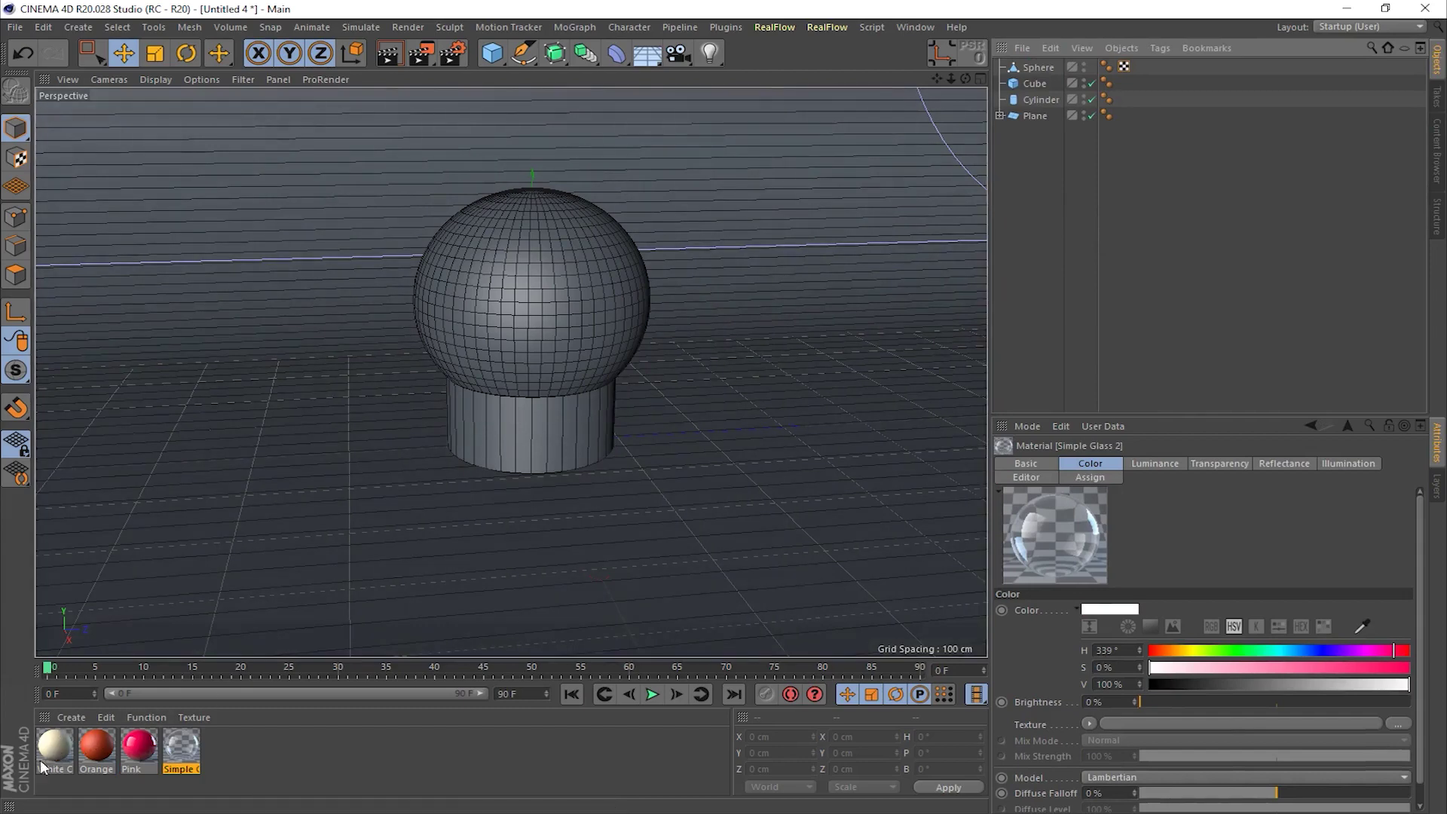
{"action": "left_click_drag", "start_coordinate": [50, 750], "coordinate": [183, 477]}
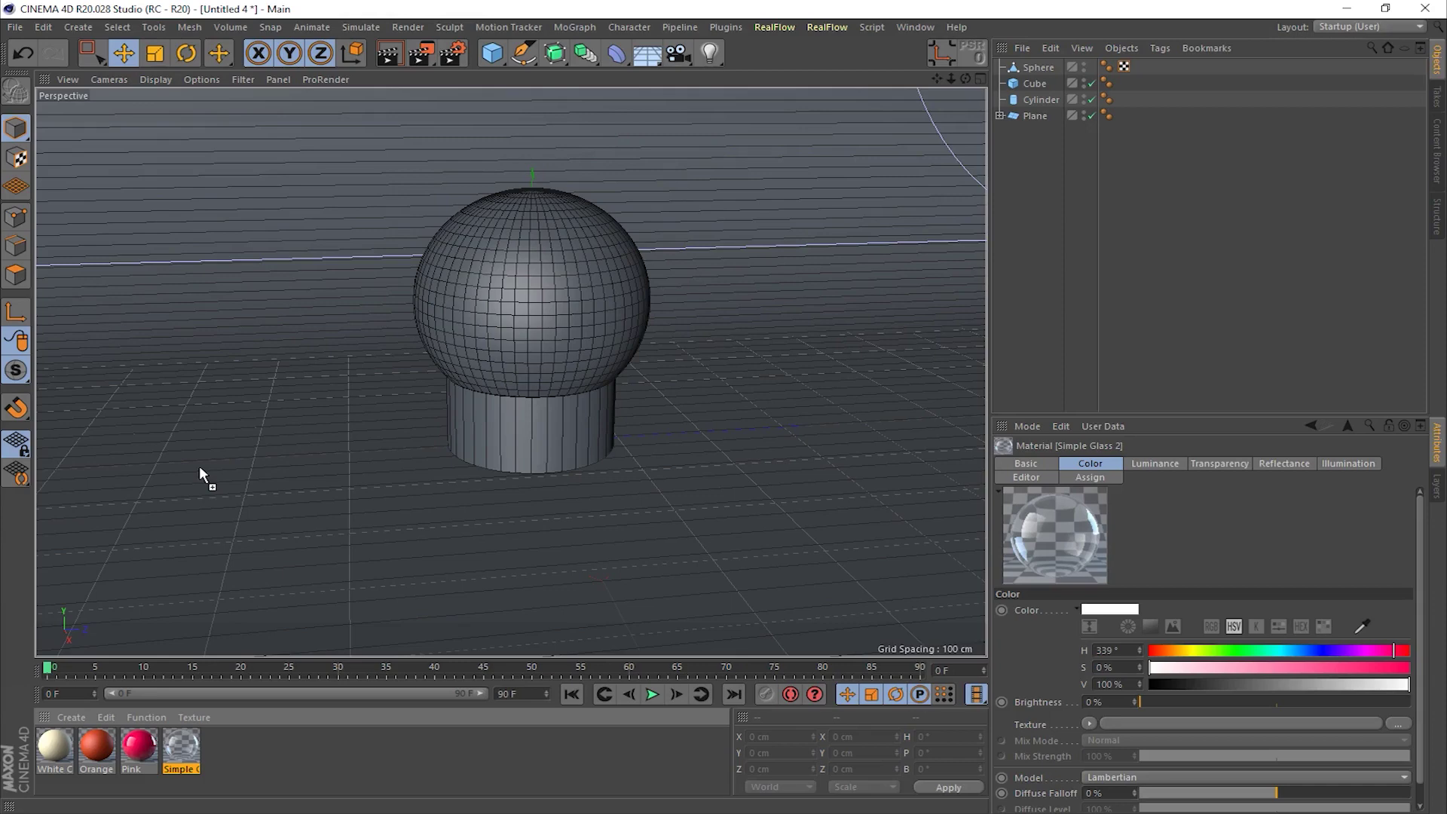
{"action": "left_click_drag", "start_coordinate": [459, 375], "coordinate": [1037, 115]}
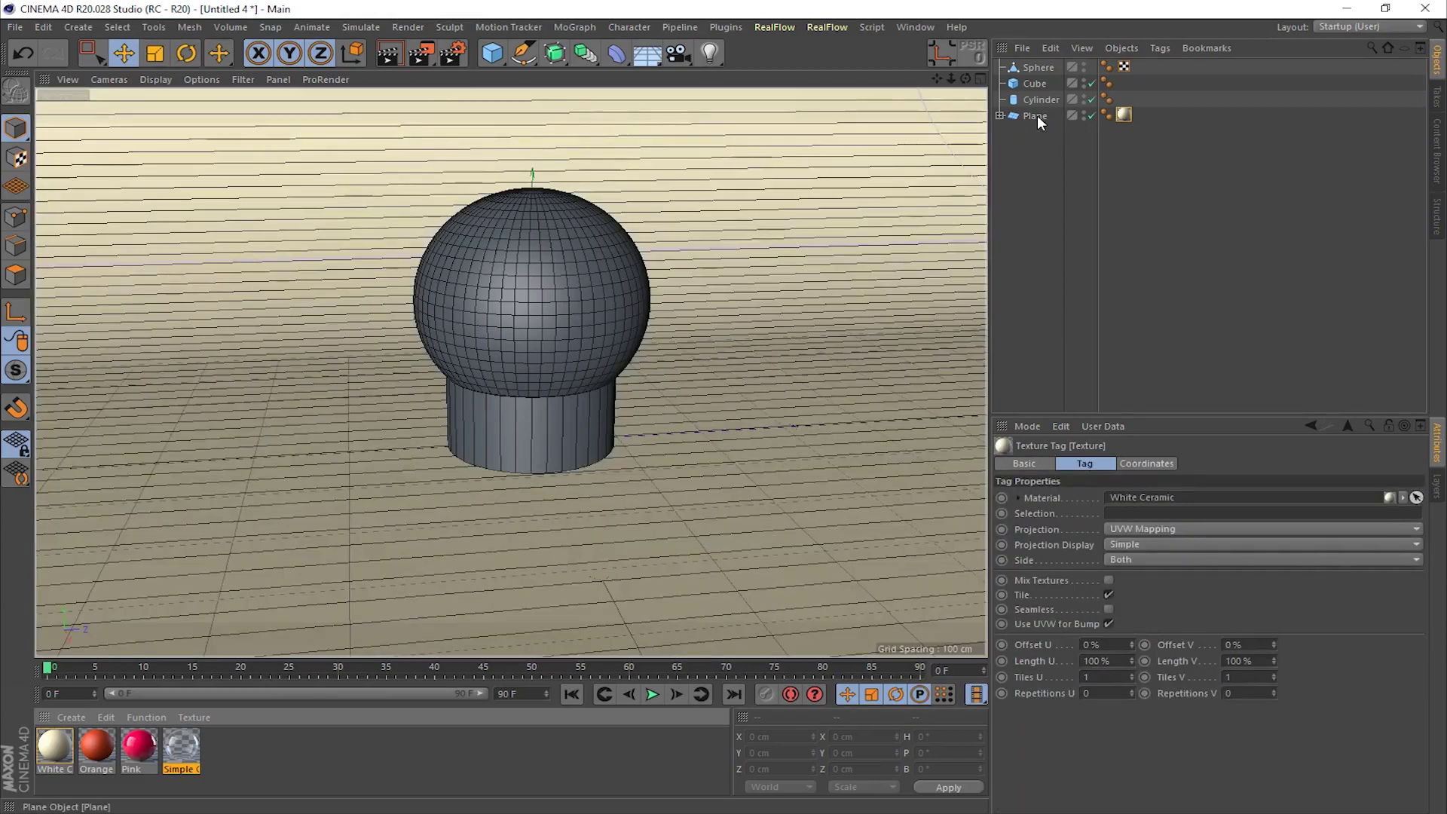
{"action": "left_click_drag", "start_coordinate": [98, 748], "coordinate": [1046, 100]}
{"action": "left_click_drag", "start_coordinate": [139, 746], "coordinate": [1037, 83]}
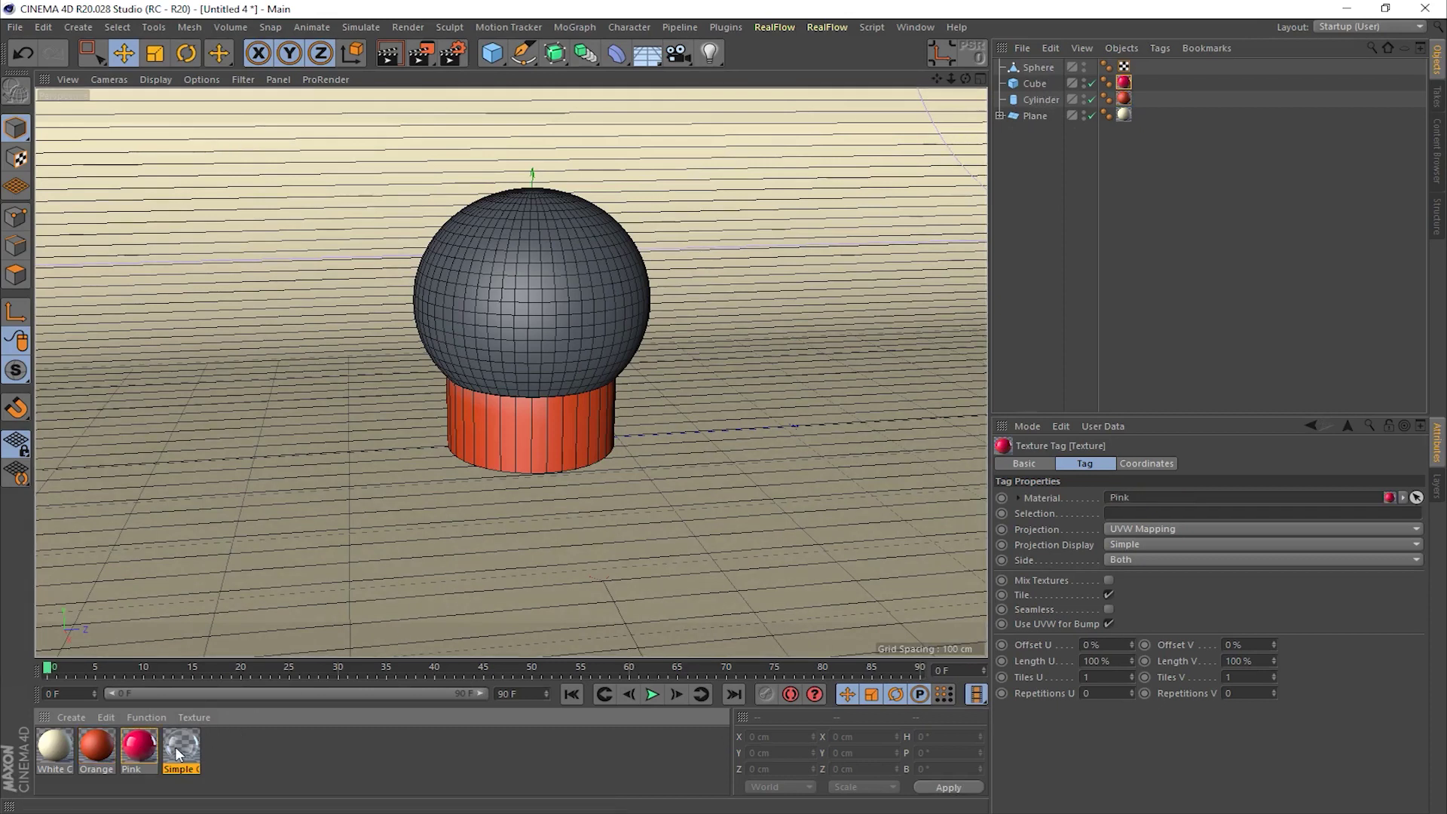
{"action": "left_click_drag", "start_coordinate": [188, 760], "coordinate": [1034, 65]}
{"action": "left_click", "coordinate": [1011, 166]}
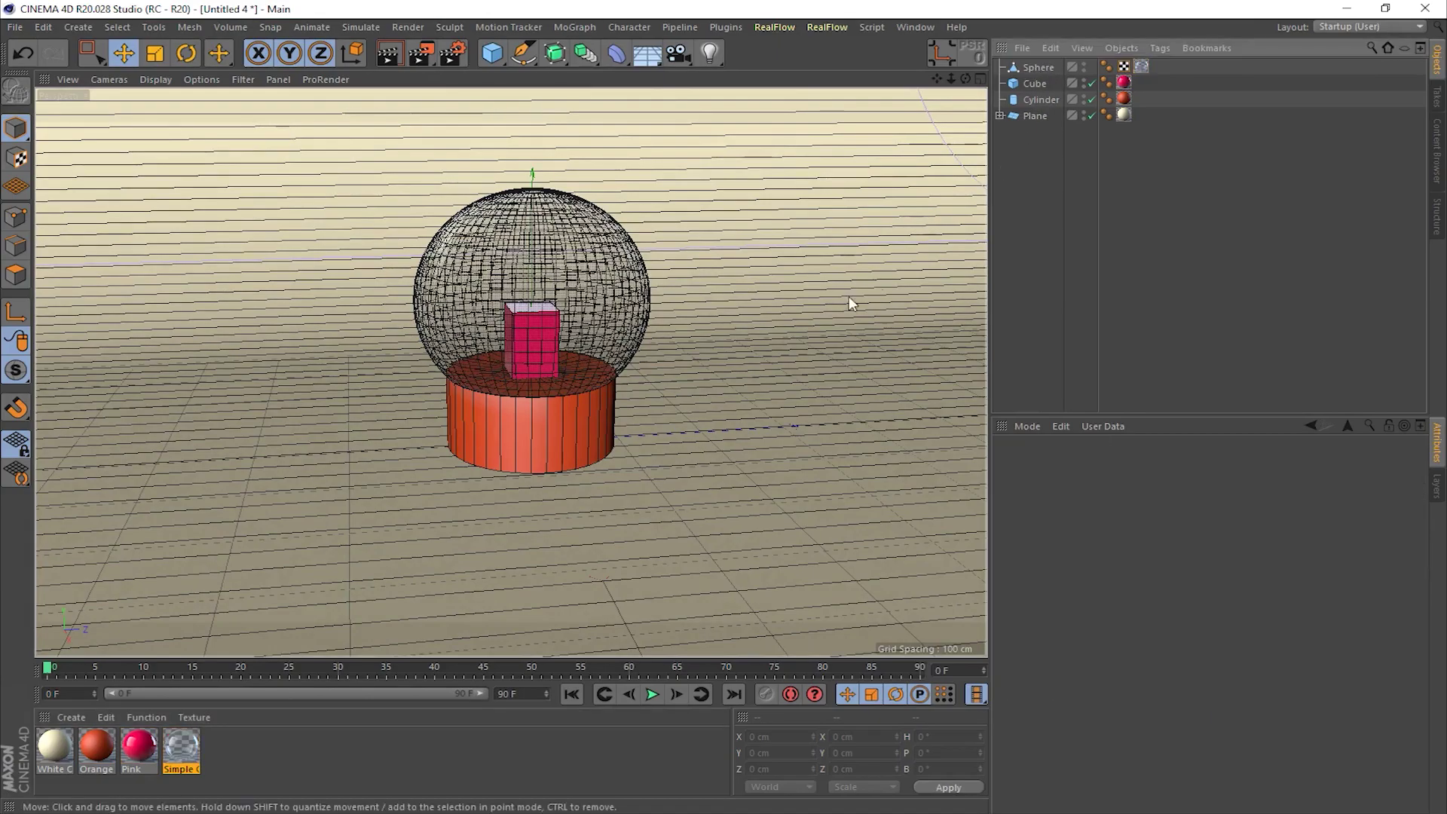
{"action": "key", "text": "ctrl+r"}
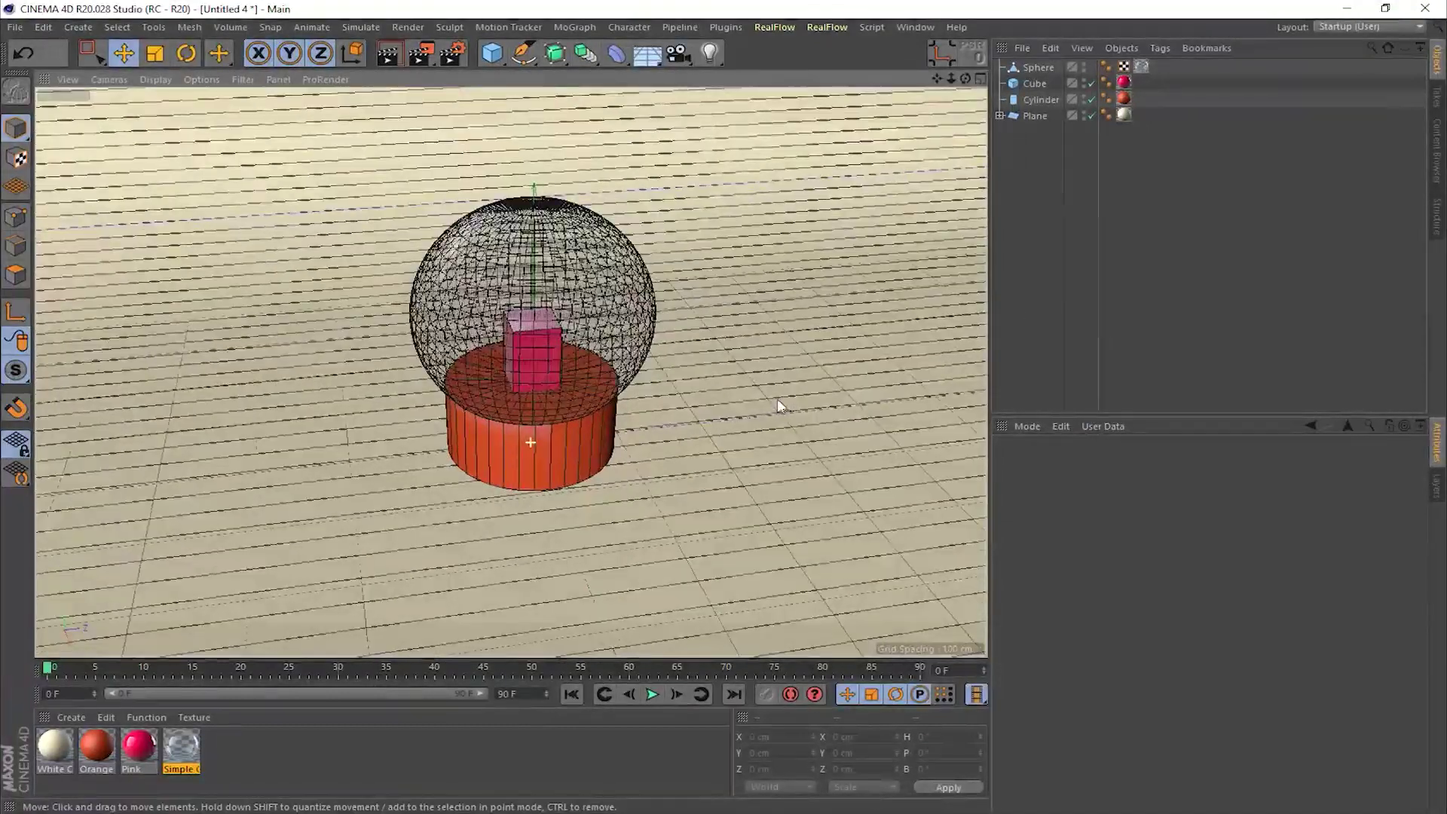
Step: Add a camera from a view framing the dome-topped object, look through it and move it slightly closer
{"action": "middle_click_drag", "start_coordinate": [796, 322], "coordinate": [789, 344], "text": "alt"}
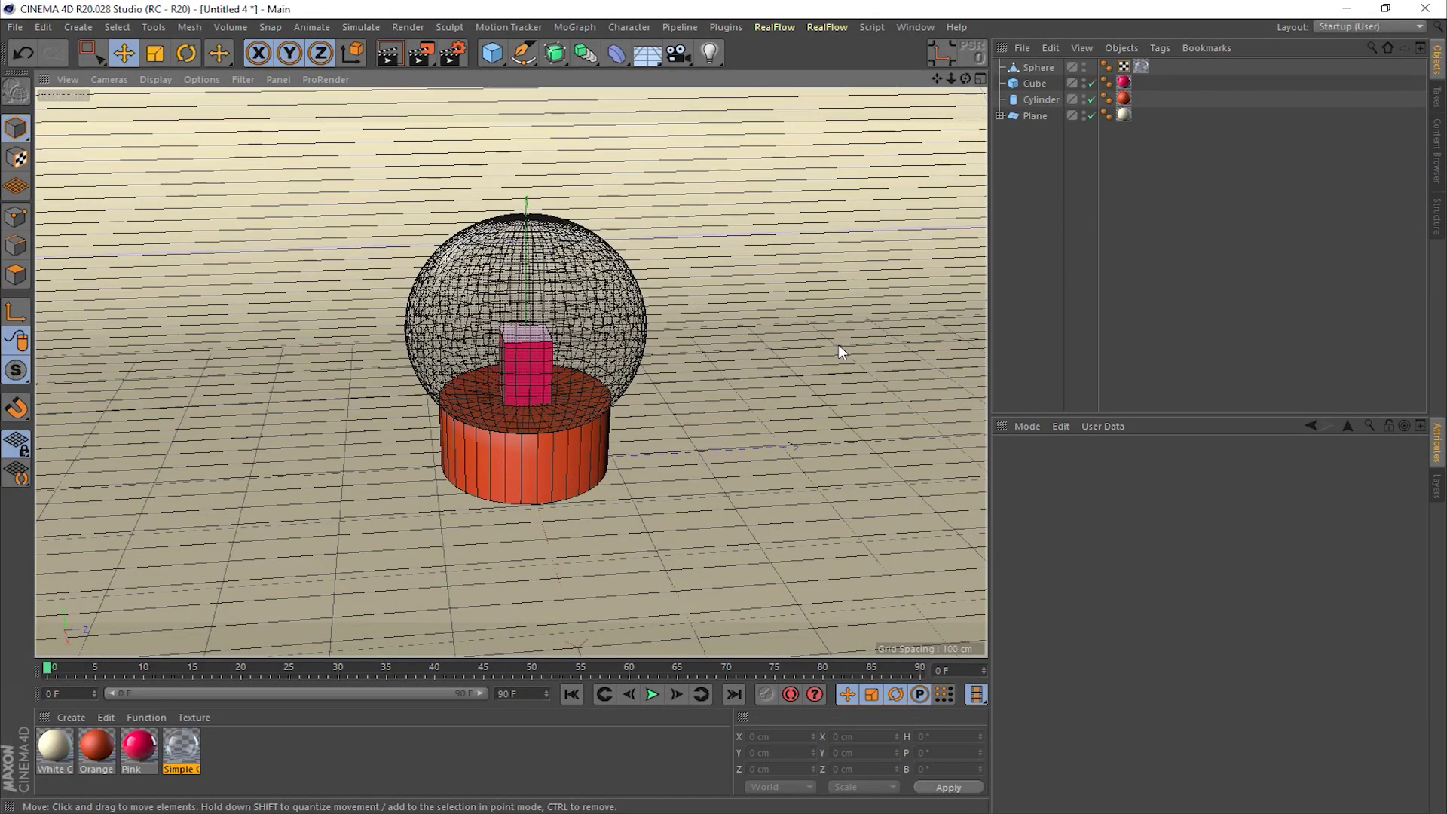
{"action": "left_click", "coordinate": [692, 56]}
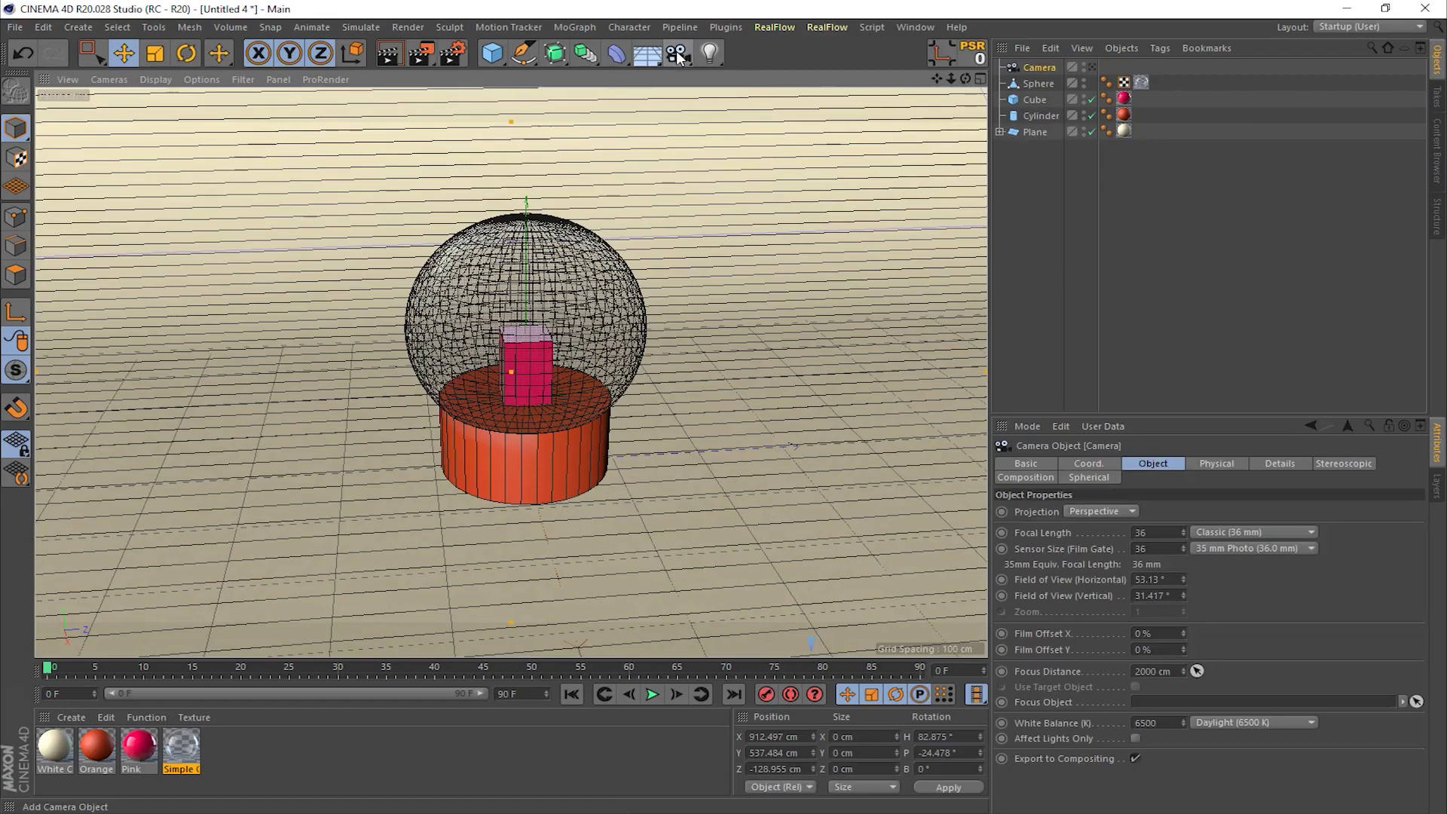
{"action": "left_click", "coordinate": [1015, 247]}
{"action": "scroll", "coordinate": [682, 358], "scroll_direction": "up", "scroll_amount": 4}
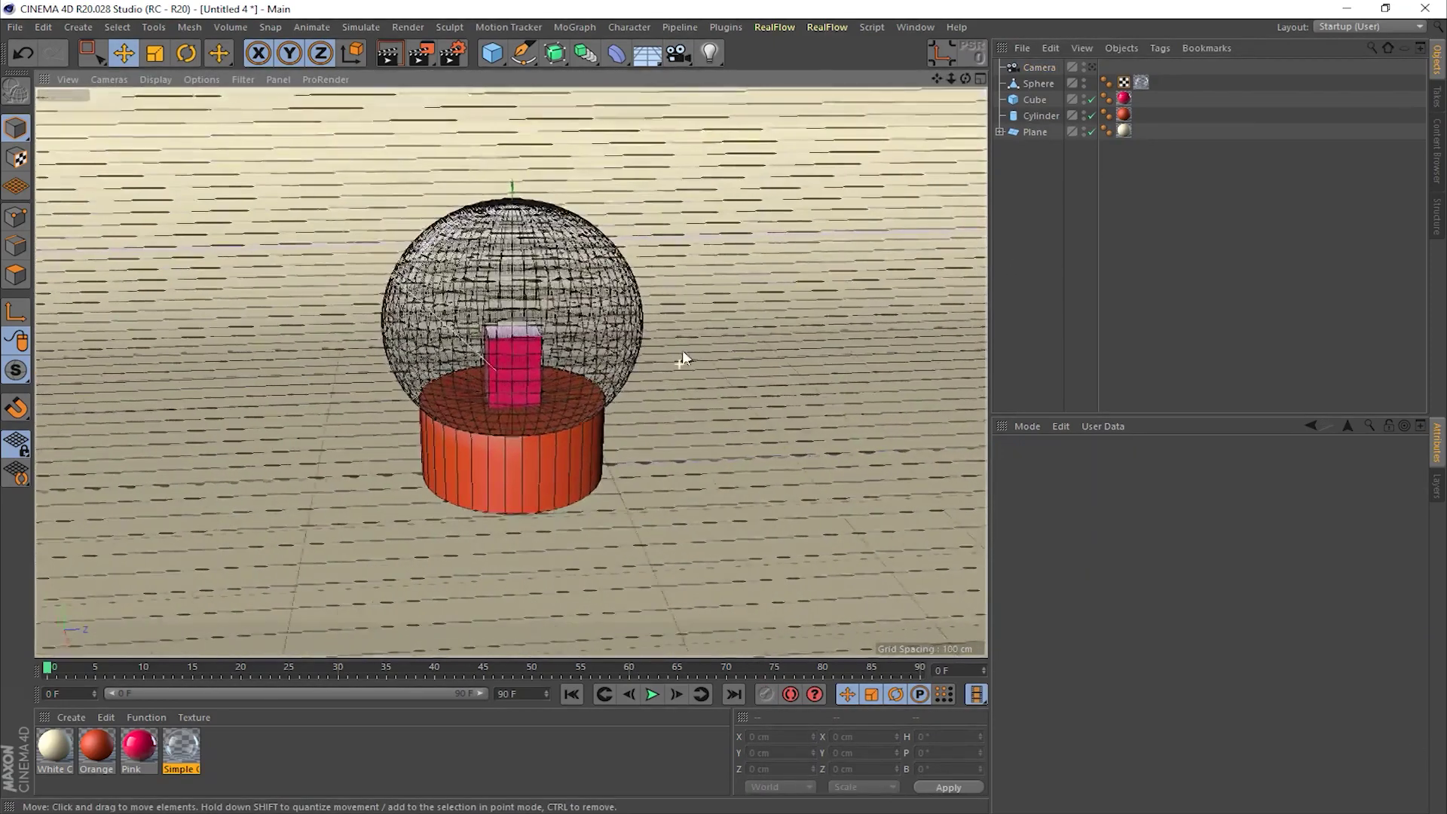
{"action": "middle_click_drag", "start_coordinate": [693, 336], "coordinate": [670, 353], "text": "alt"}
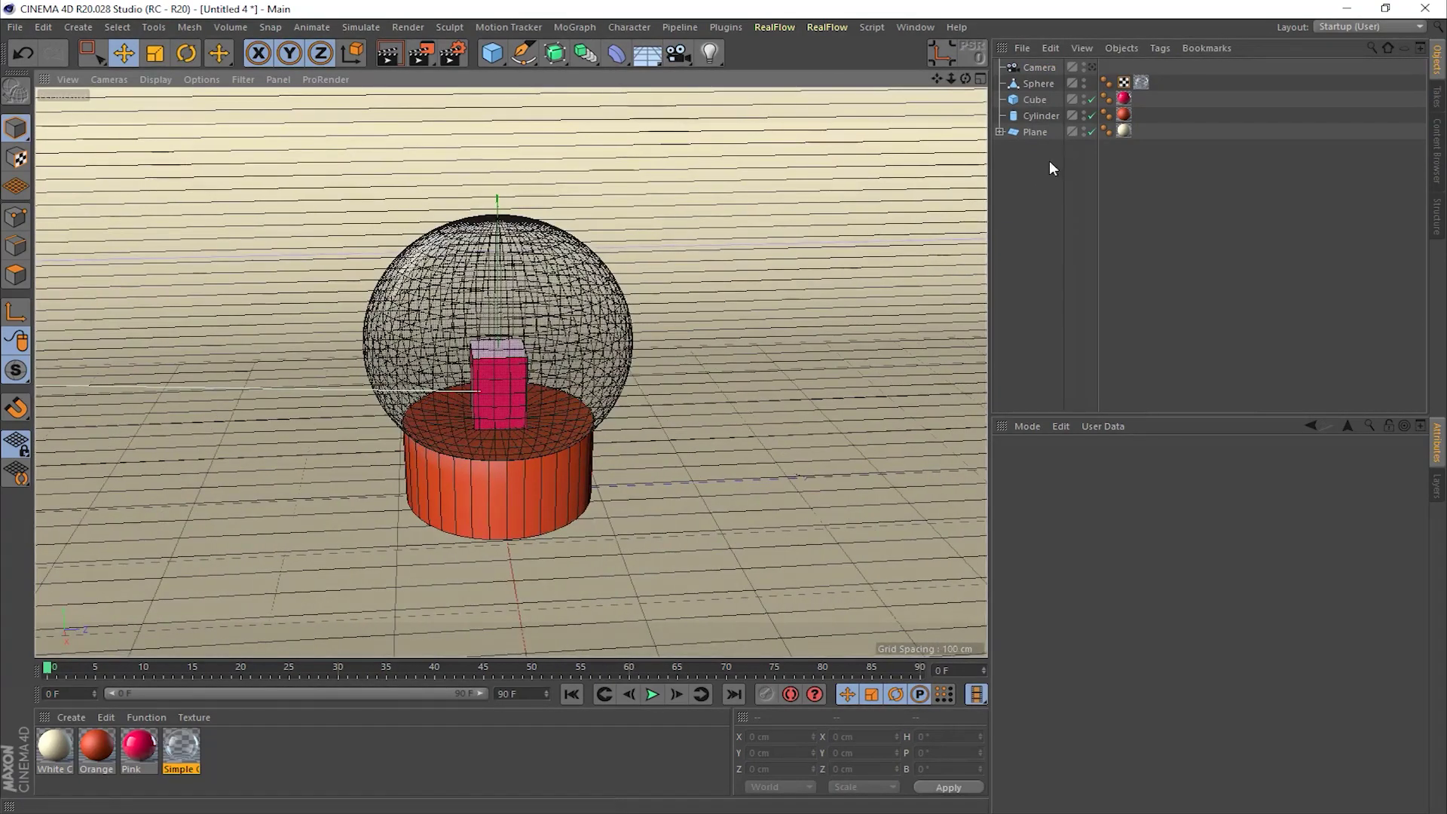
{"action": "left_click", "coordinate": [1093, 66]}
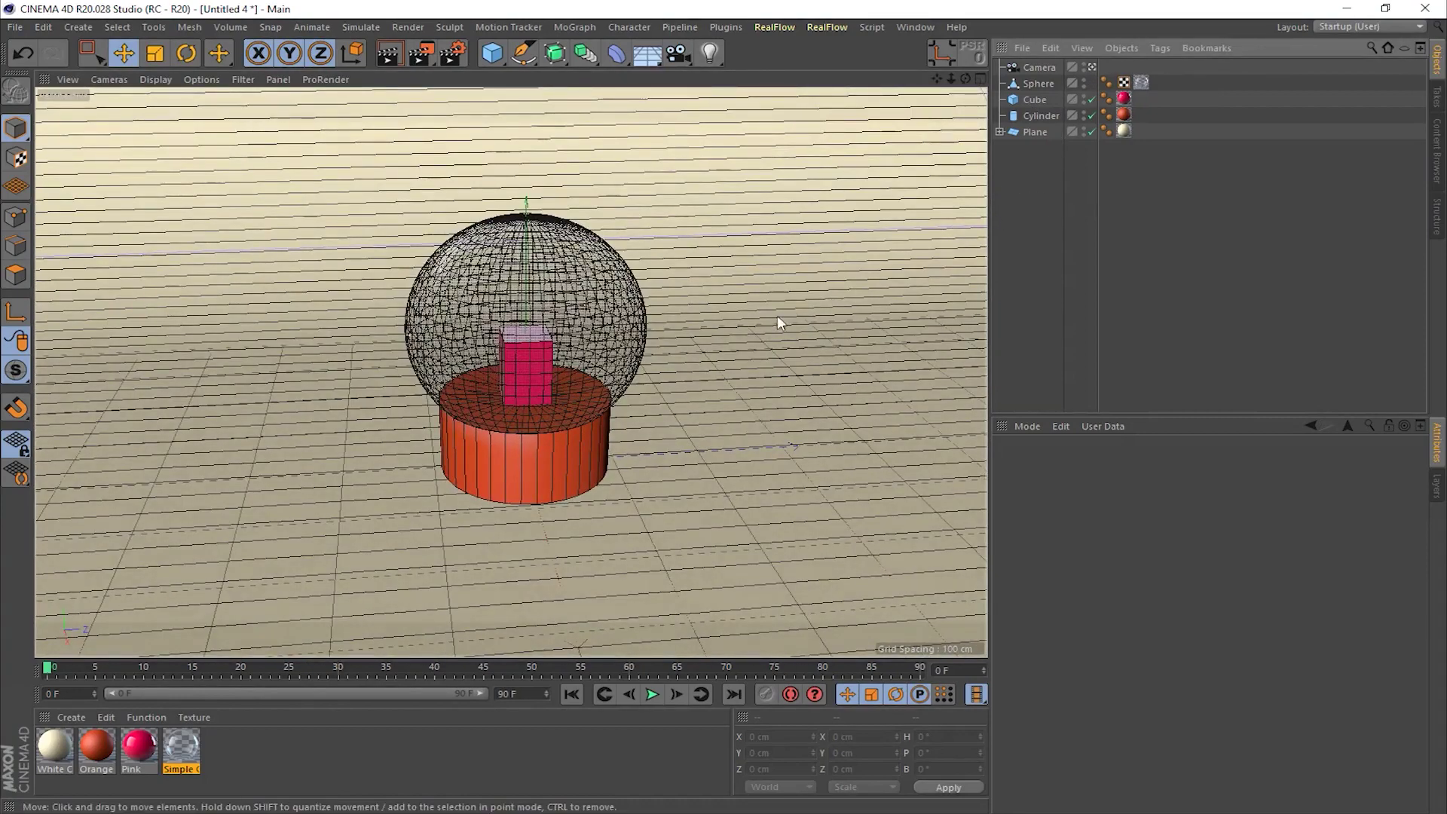
{"action": "scroll", "coordinate": [748, 315], "scroll_direction": "up", "scroll_amount": 2}
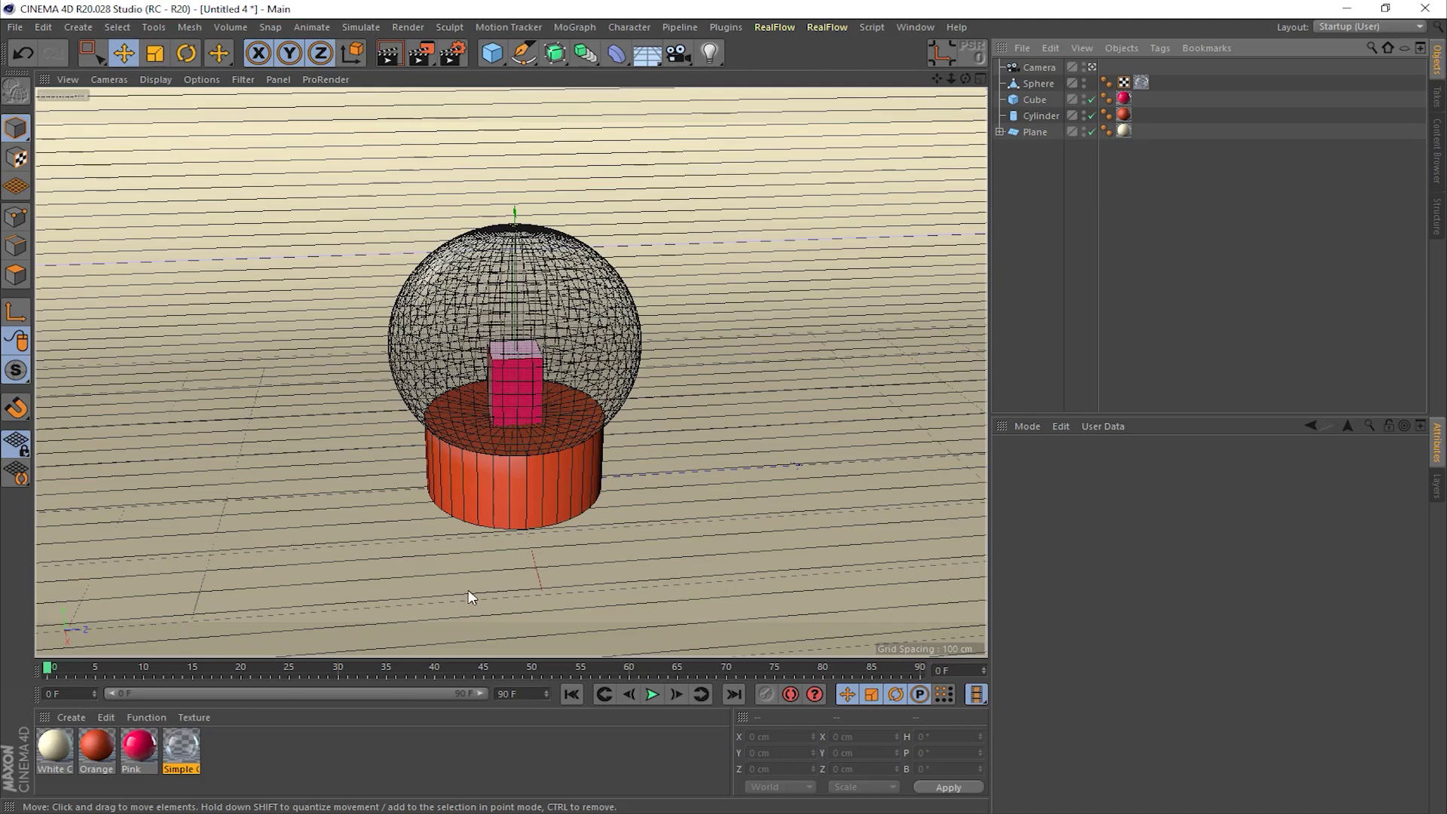
Step: Add a Sky object and create a new material with its Color and Reflectance channels disabled
{"action": "left_click", "coordinate": [652, 55]}
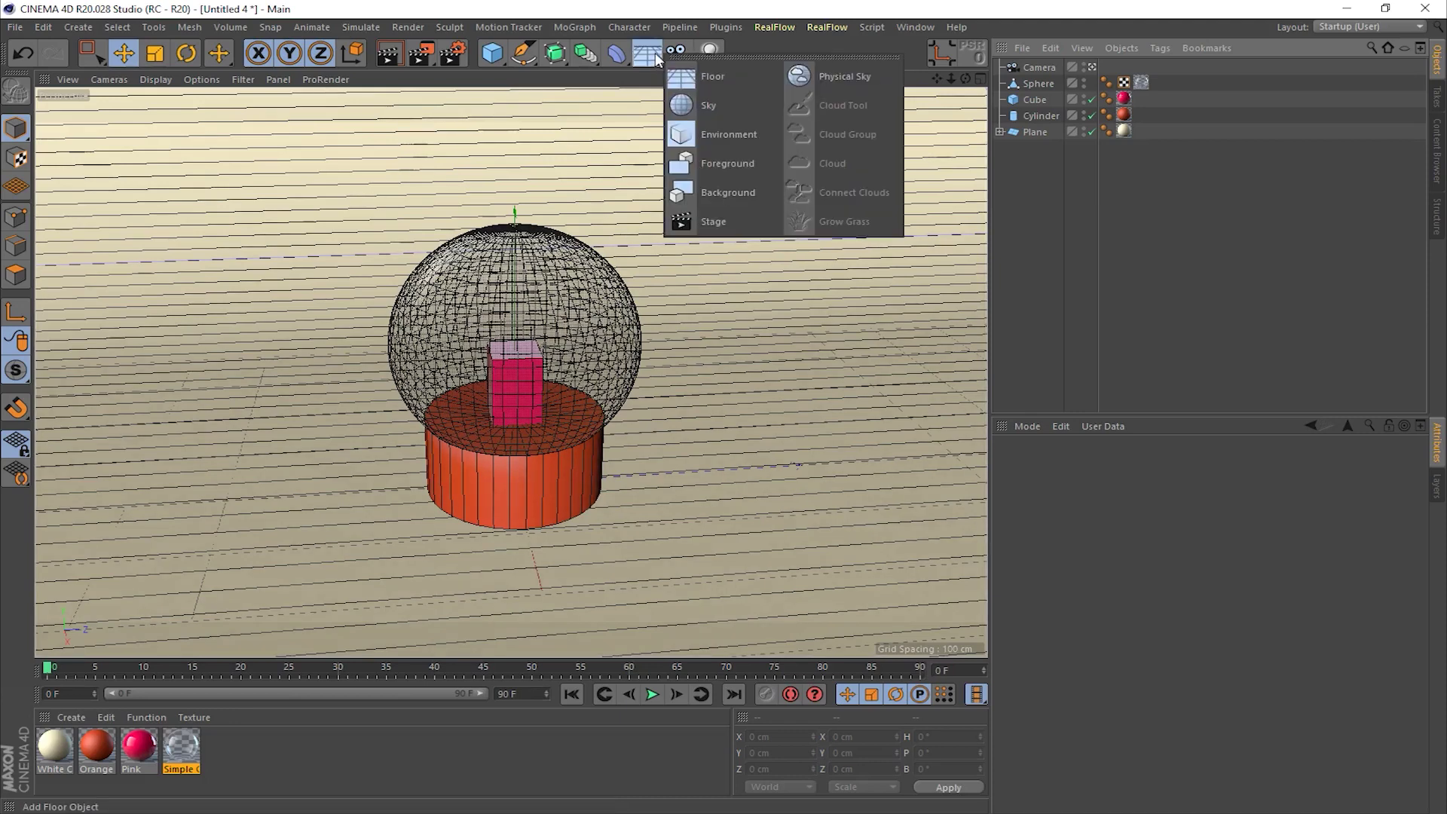
{"action": "left_click", "coordinate": [707, 107]}
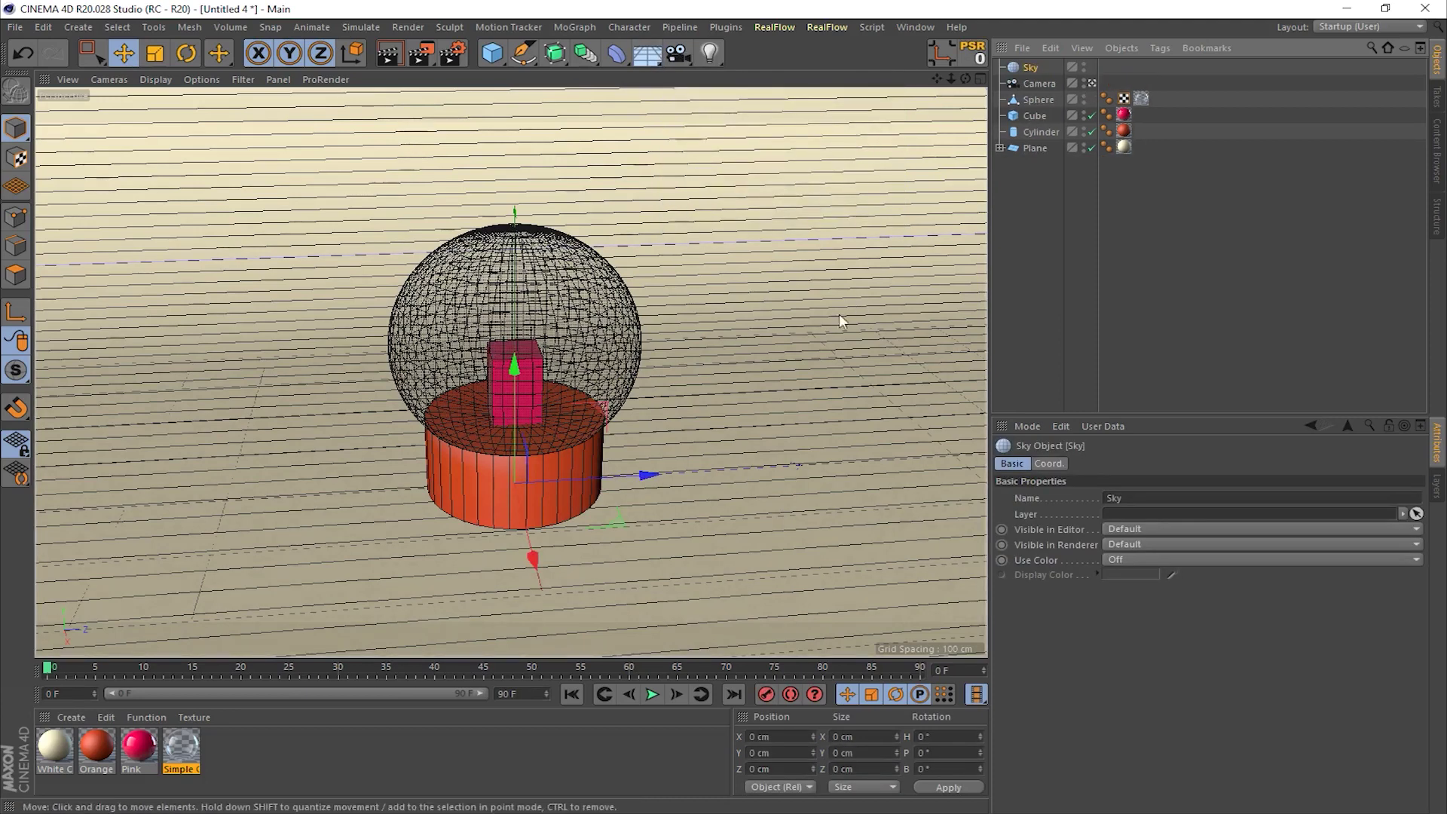
{"action": "double_click", "coordinate": [269, 754]}
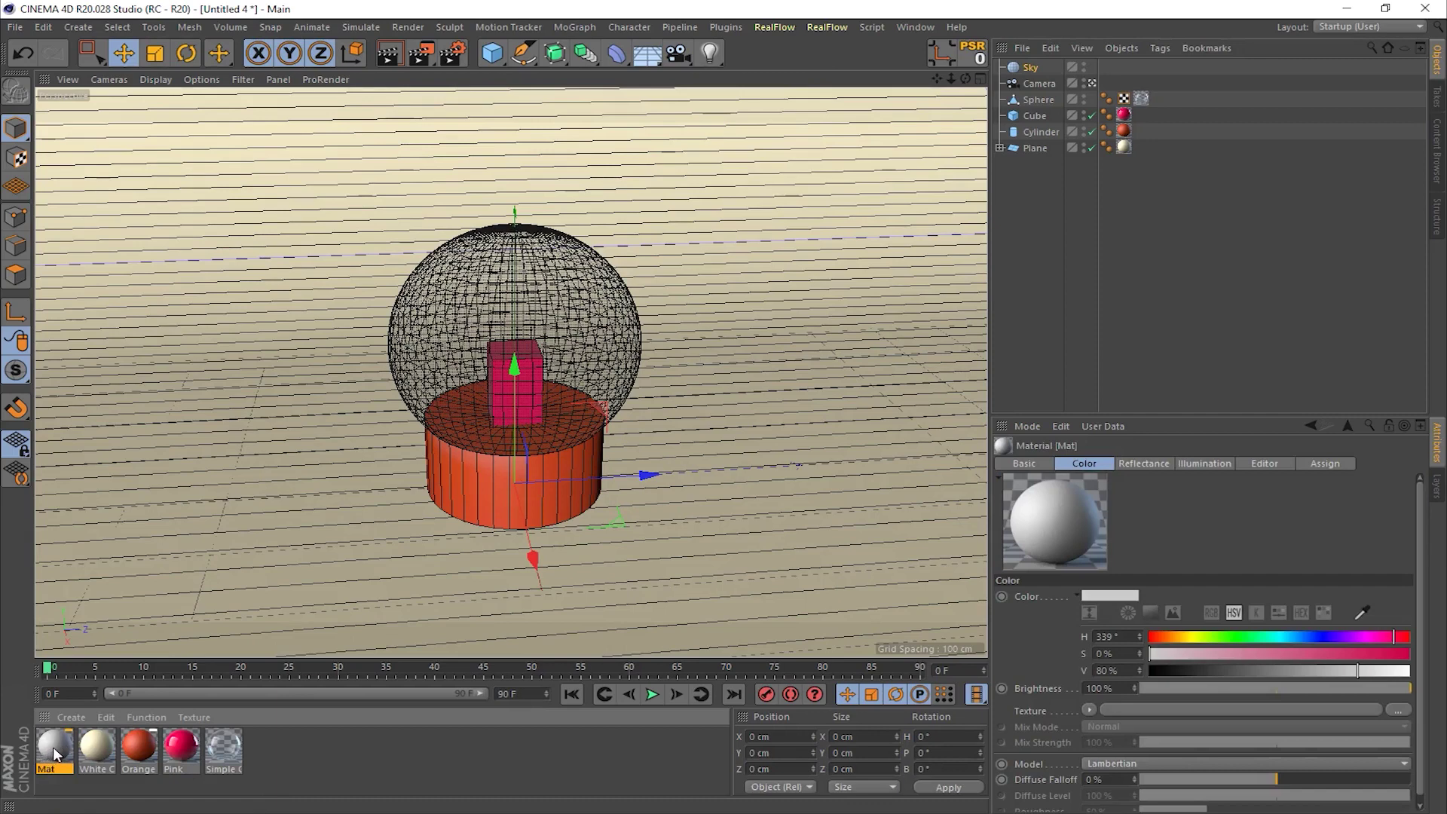
{"action": "double_click", "coordinate": [52, 747]}
{"action": "left_click_drag", "start_coordinate": [468, 119], "coordinate": [432, 121]}
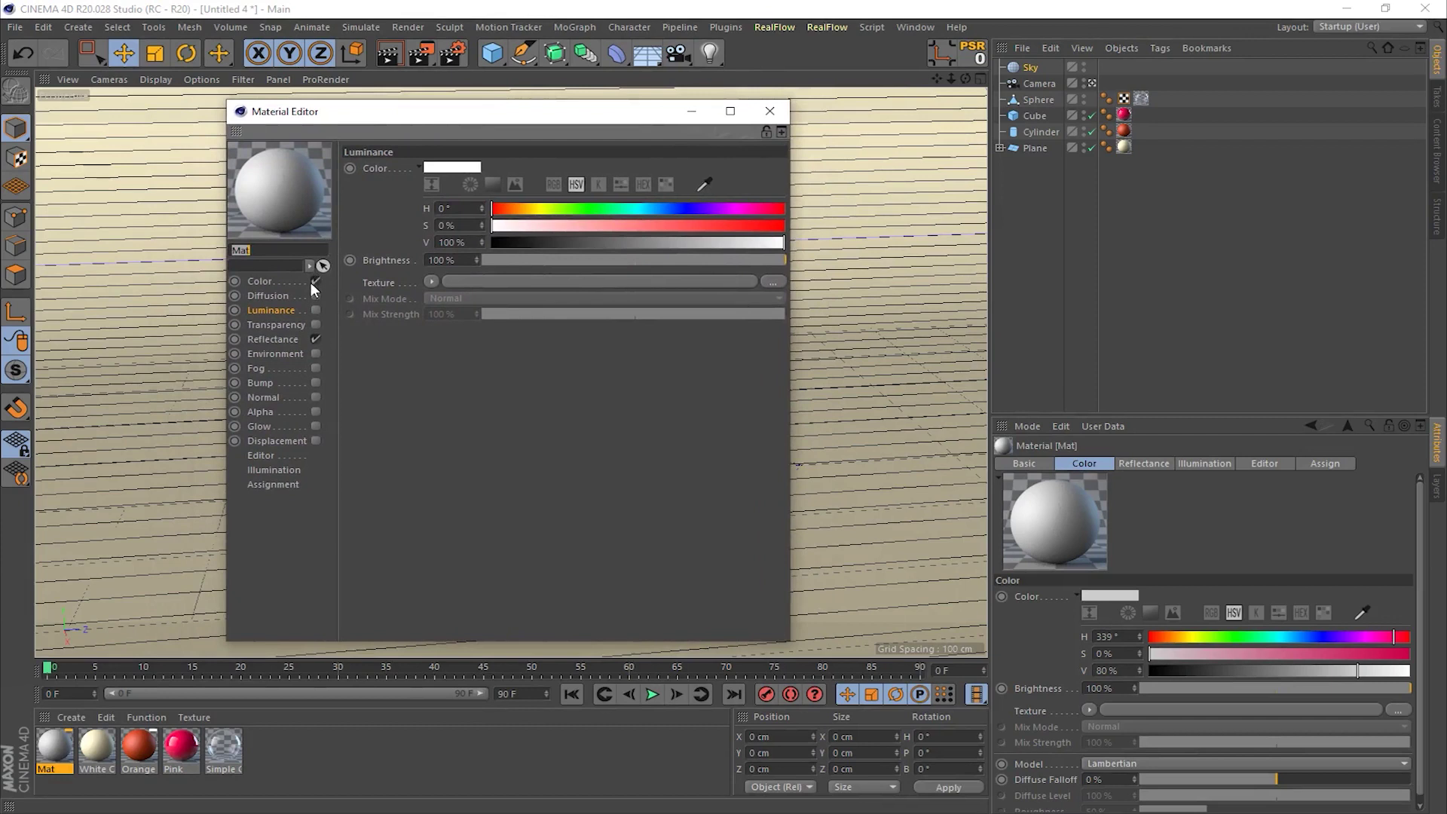
{"action": "left_click", "coordinate": [315, 280]}
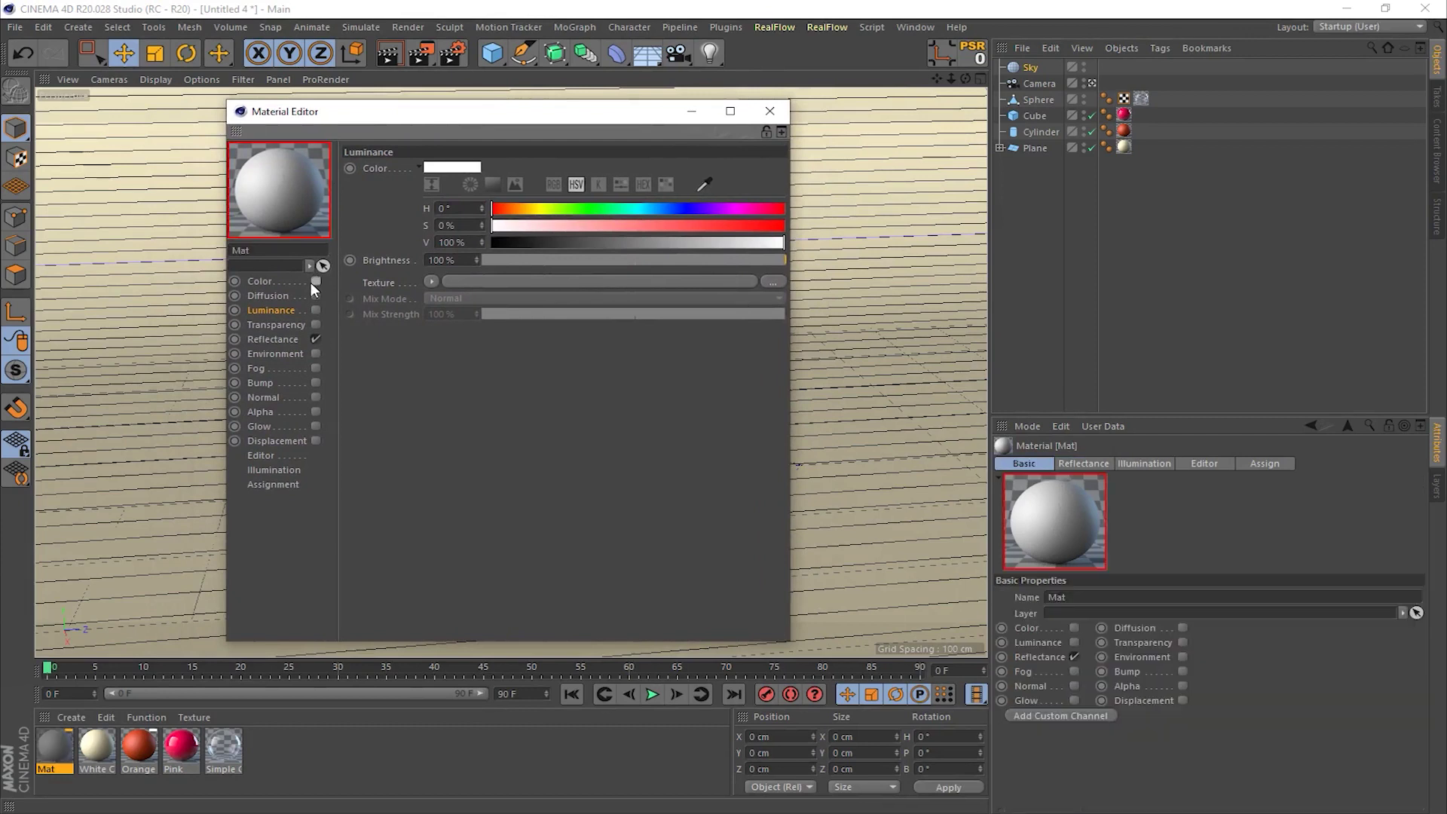
{"action": "left_click", "coordinate": [312, 339]}
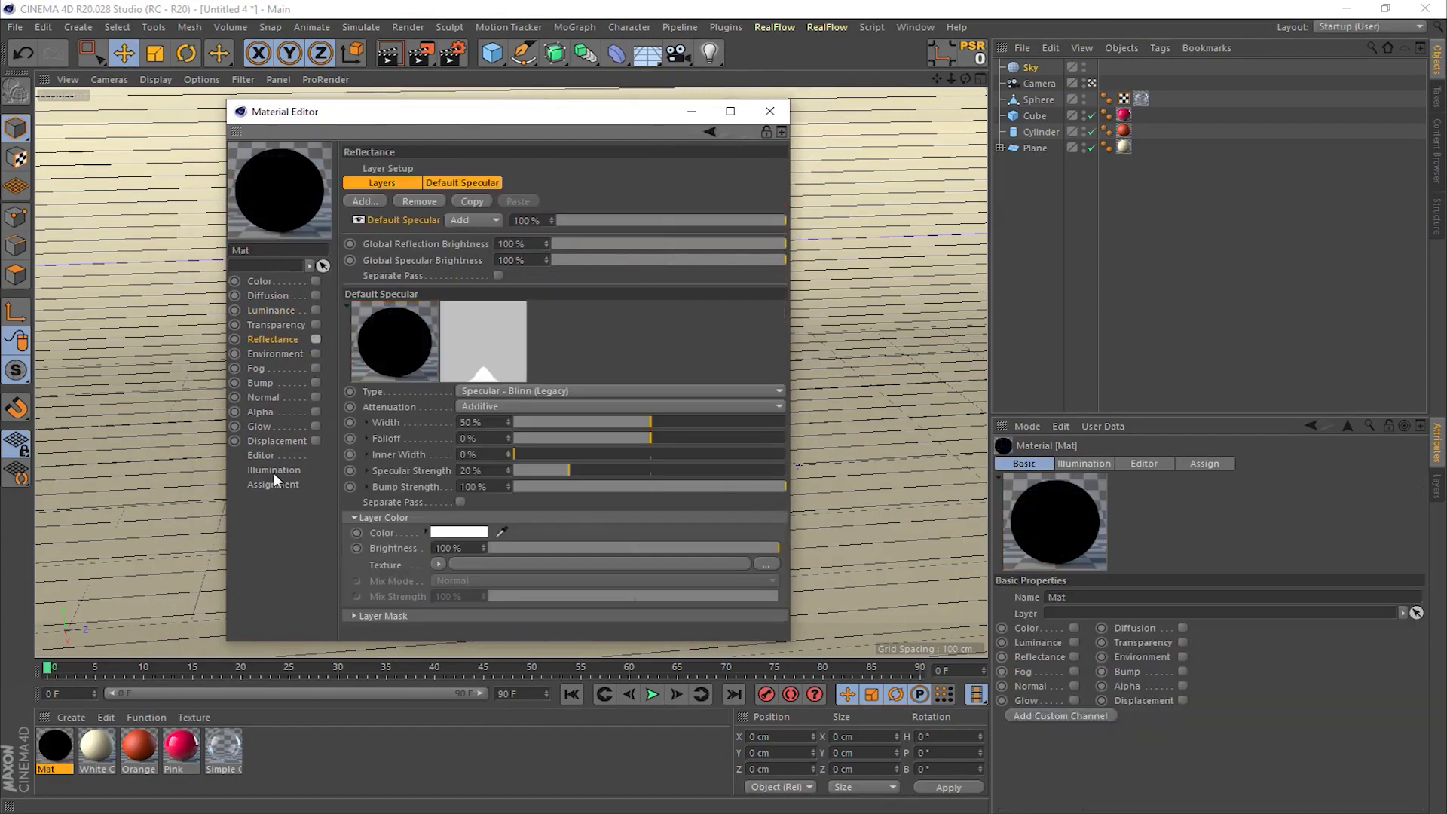
Step: Load royal_esplanade_4k.hdr from the HDRI folder as the new material's Luminance texture, without copying it to the project location
{"action": "left_click", "coordinate": [264, 311]}
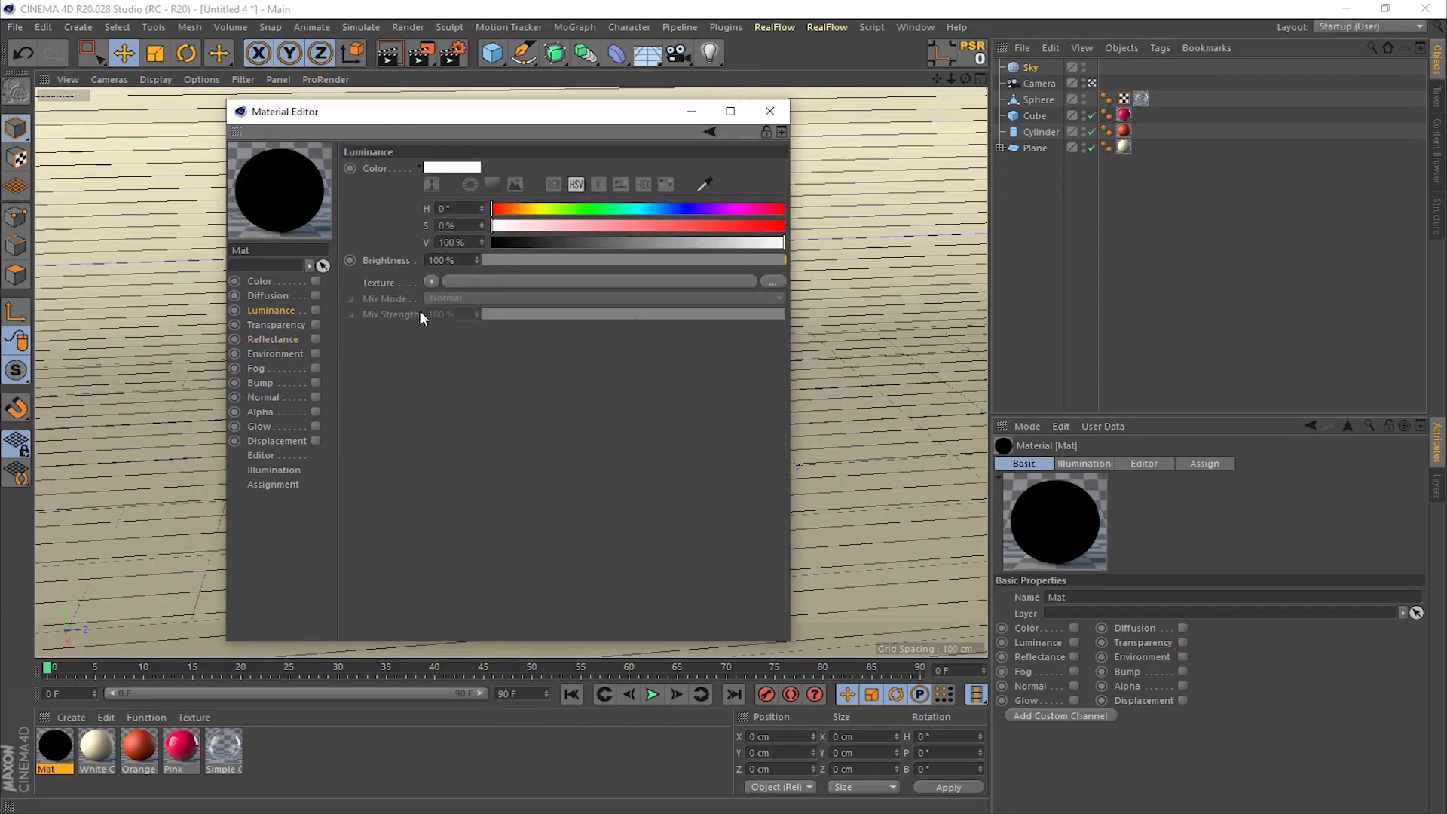
{"action": "left_click", "coordinate": [776, 279]}
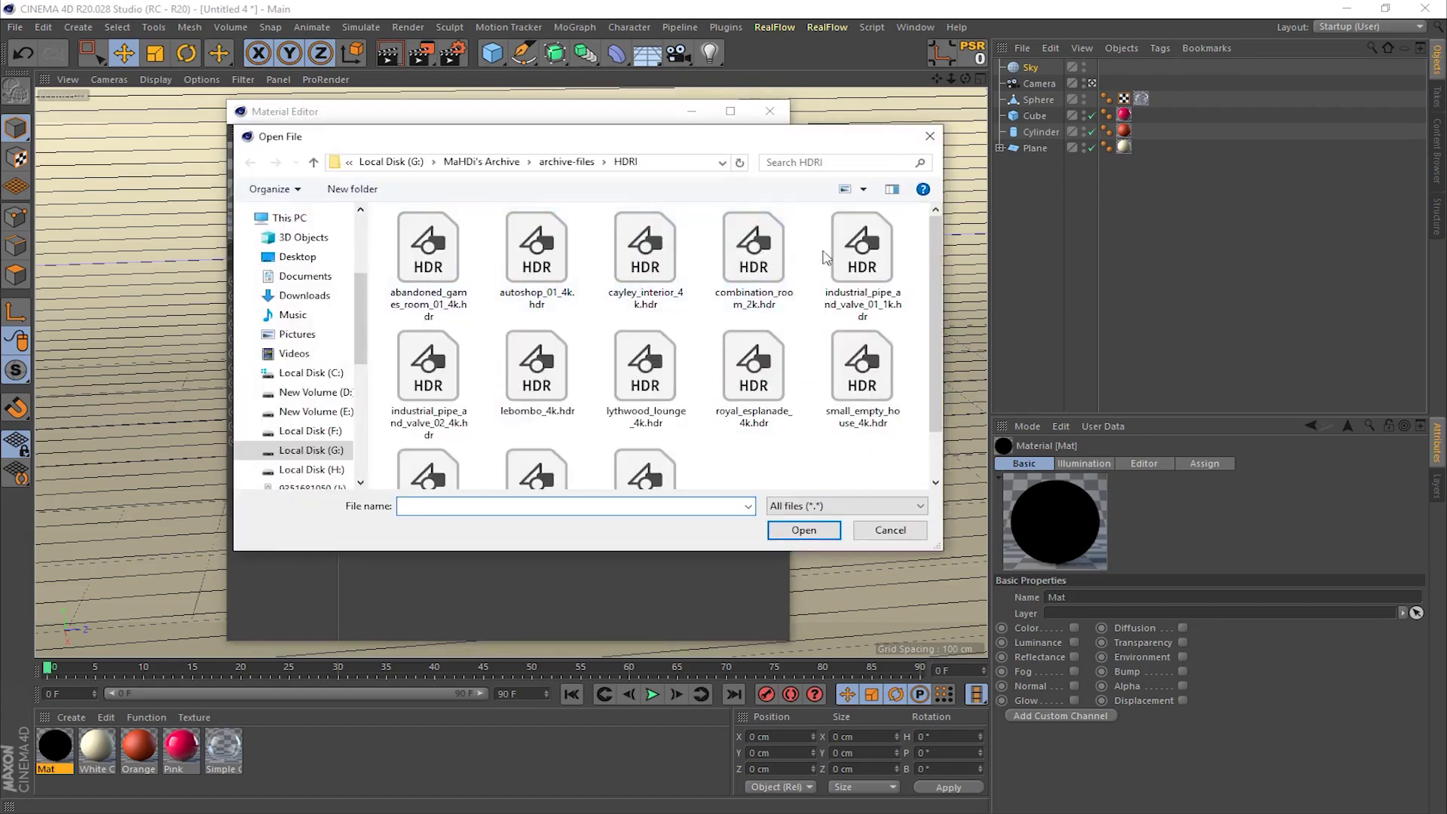
{"action": "scroll", "coordinate": [932, 317], "scroll_direction": "down", "scroll_amount": 1}
{"action": "scroll", "coordinate": [920, 381], "scroll_direction": "up", "scroll_amount": 1}
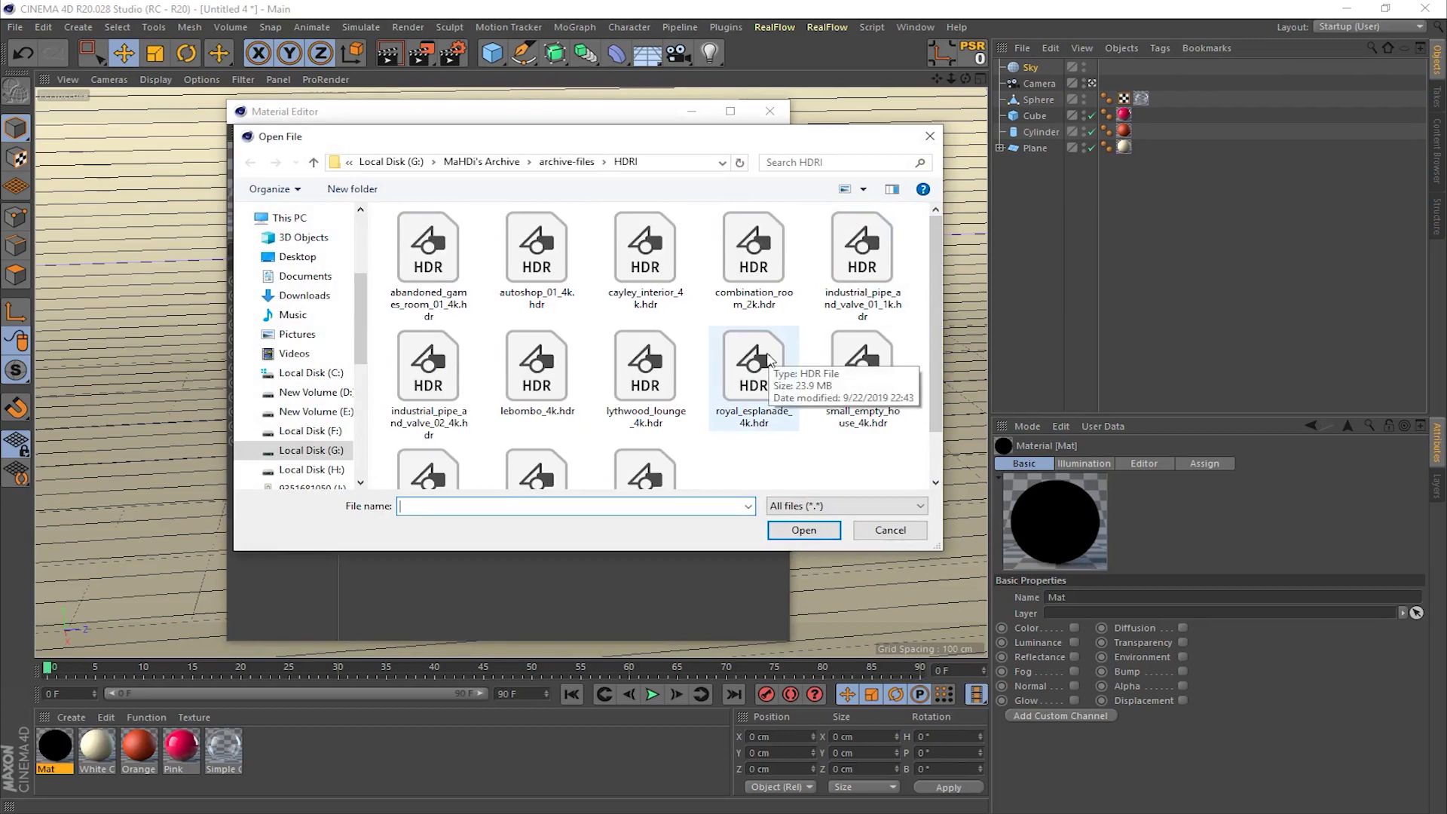
{"action": "scroll", "coordinate": [392, 428], "scroll_direction": "down", "scroll_amount": 1}
{"action": "scroll", "coordinate": [473, 414], "scroll_direction": "up", "scroll_amount": 1}
{"action": "left_click", "coordinate": [750, 249]}
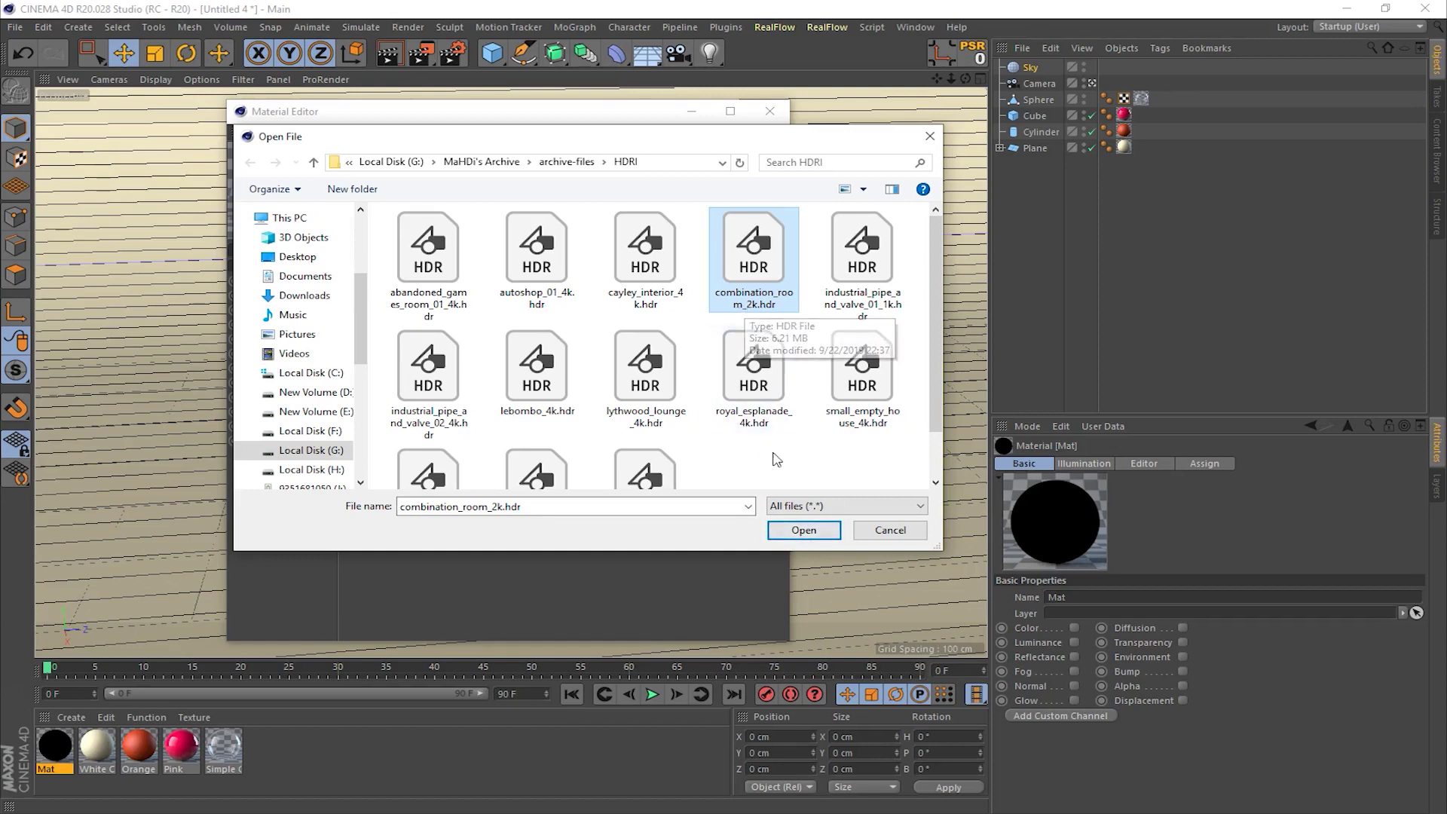
{"action": "left_click", "coordinate": [766, 413]}
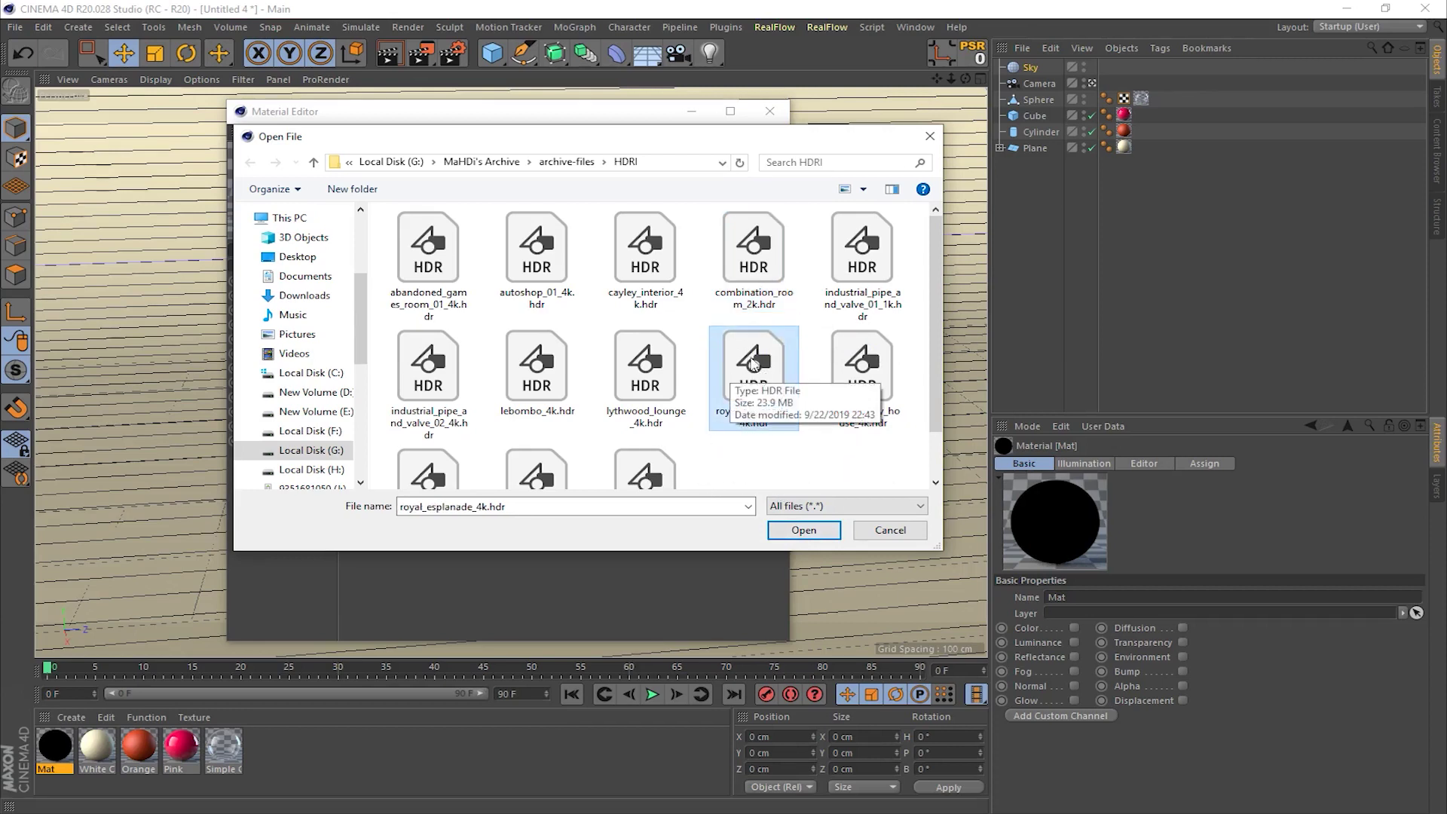
{"action": "left_click", "coordinate": [804, 532]}
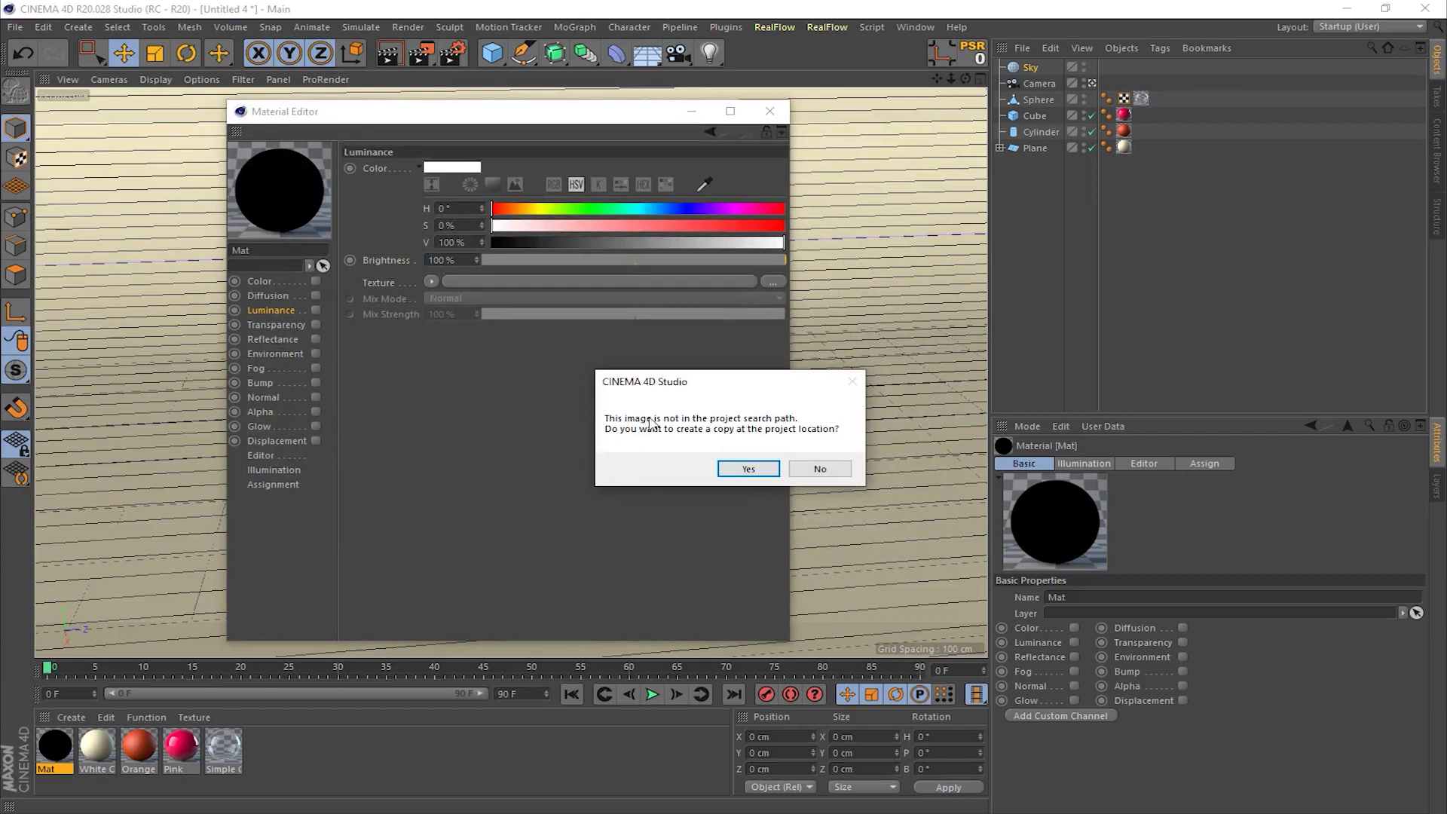
{"action": "left_click", "coordinate": [818, 470]}
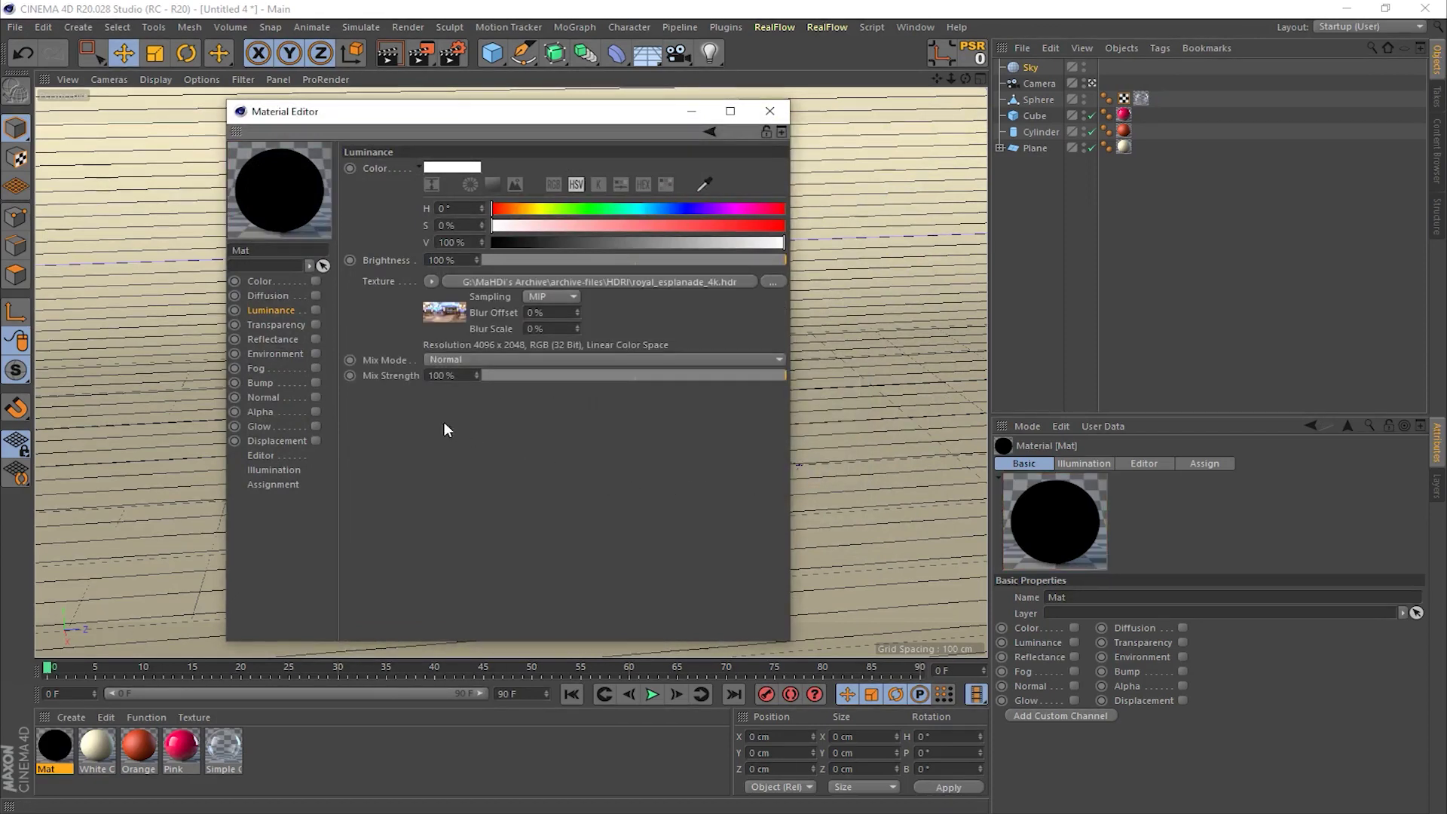
Step: Enable the material's Luminance channel, close the Material Editor and assign the HDR material to the Sky object
{"action": "left_click", "coordinate": [314, 310]}
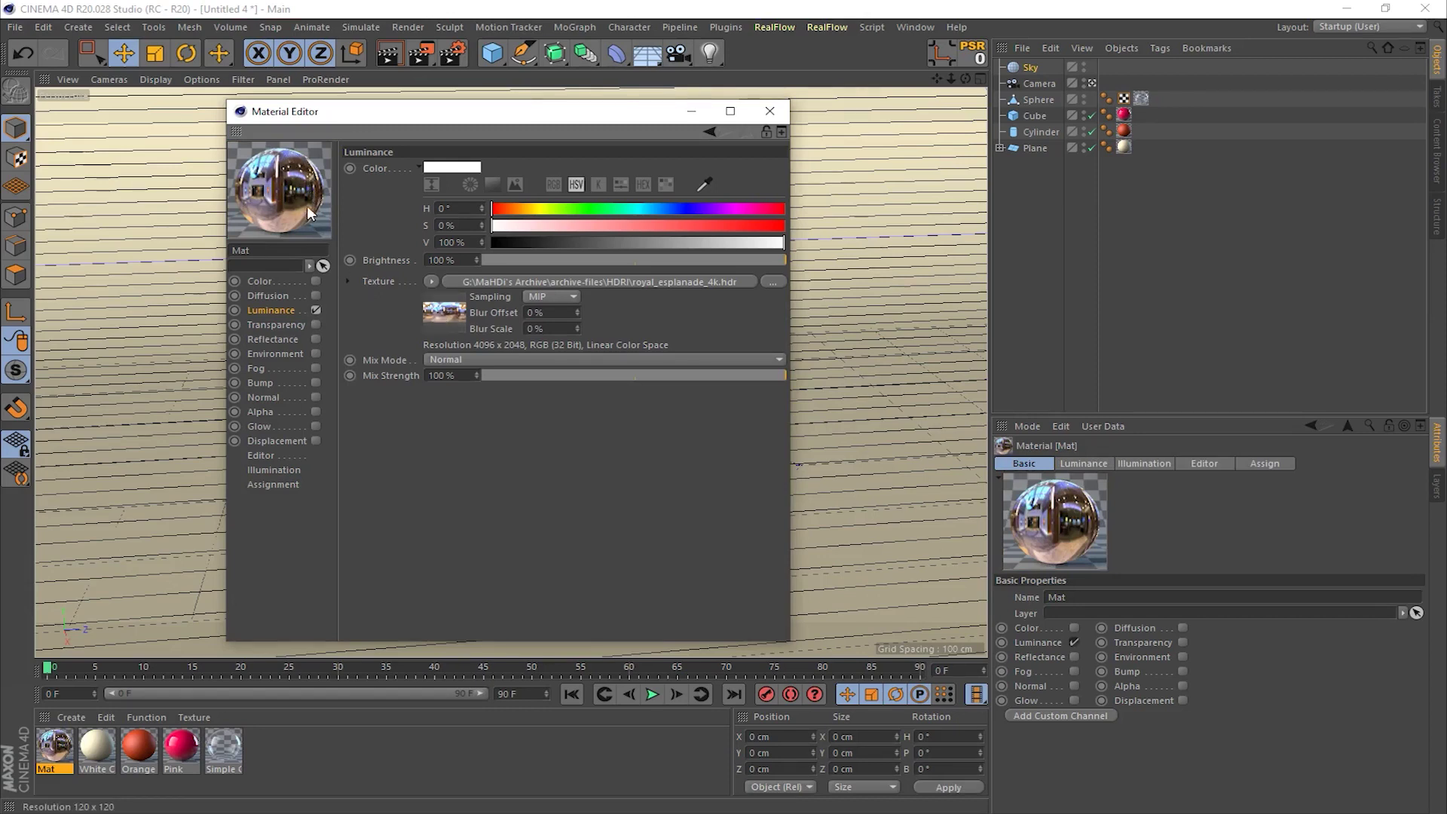
{"action": "left_click", "coordinate": [770, 110]}
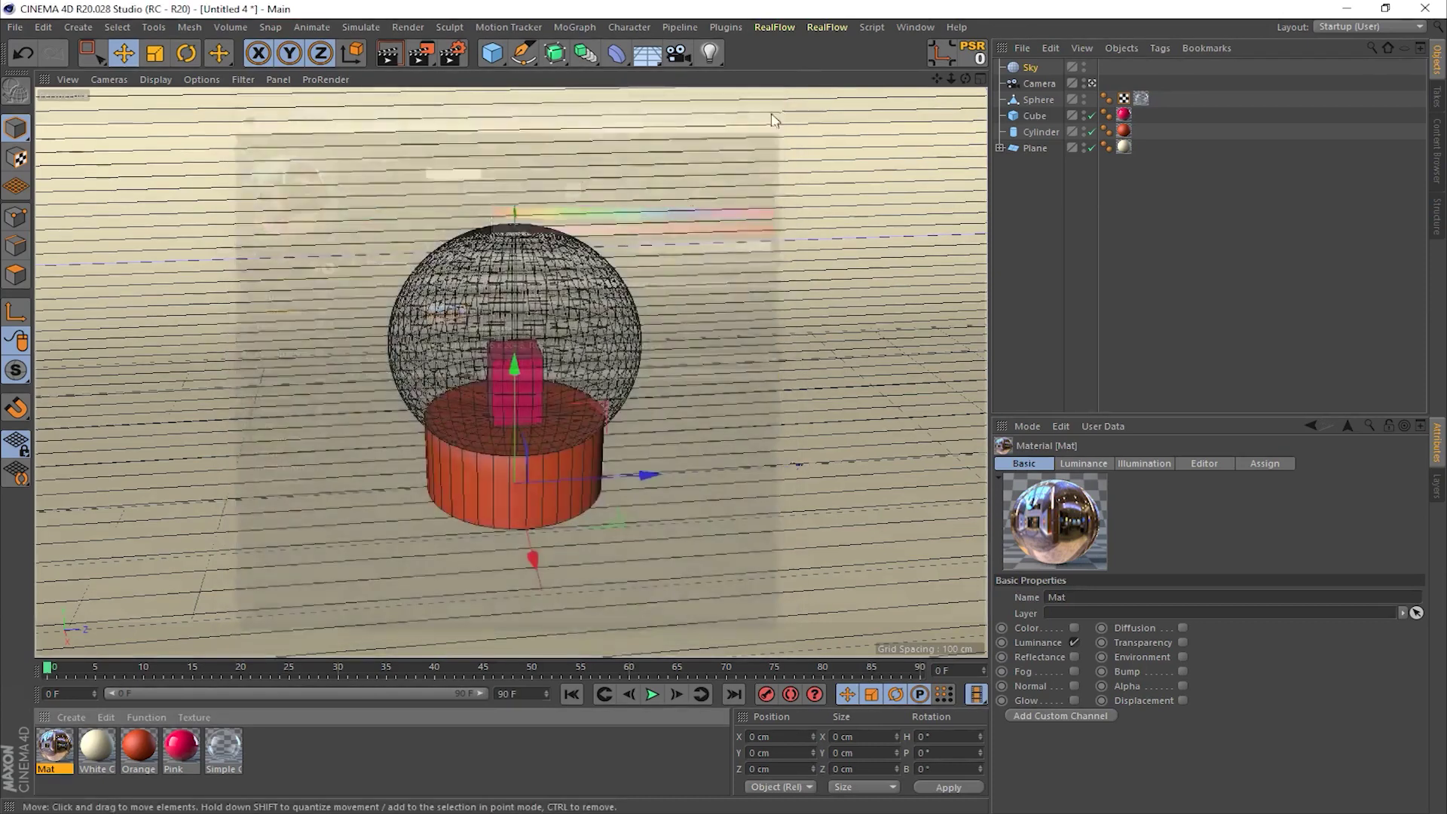
{"action": "left_click_drag", "start_coordinate": [47, 753], "coordinate": [1033, 65]}
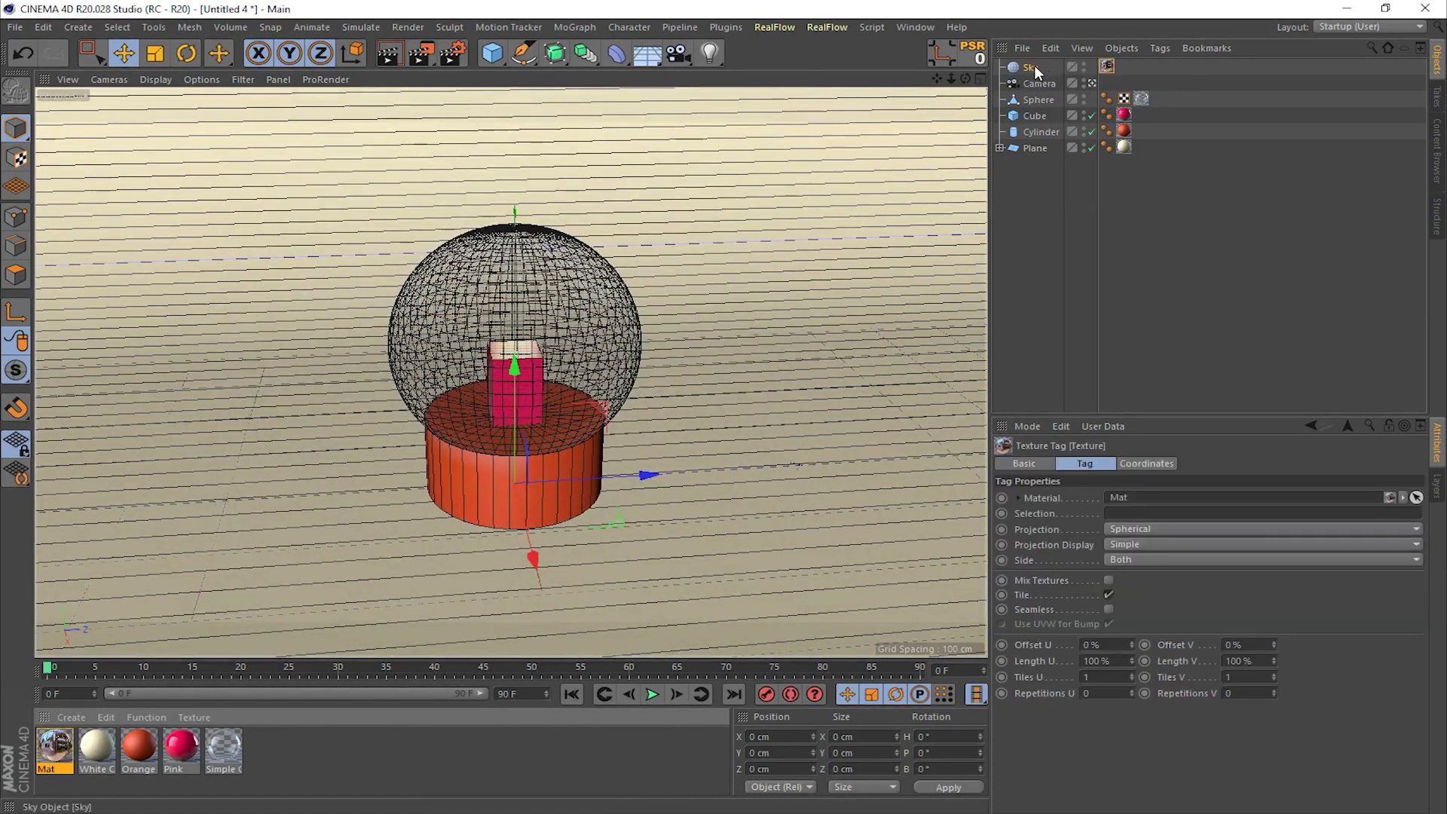
Step: Add the Ambient Occlusion and Global Illumination effects to the render settings and close them
{"action": "left_click", "coordinate": [1037, 190]}
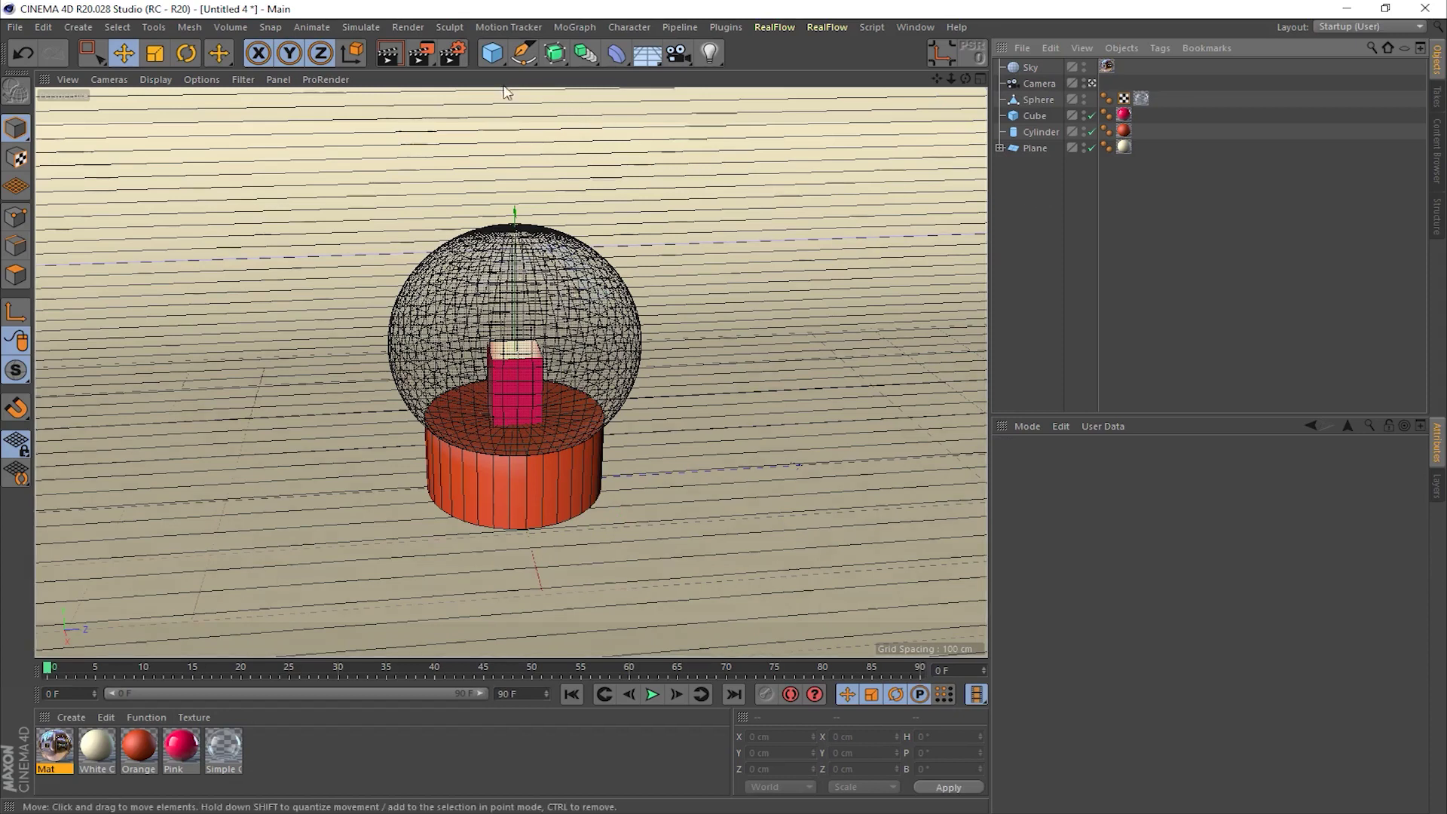
{"action": "left_click", "coordinate": [451, 53]}
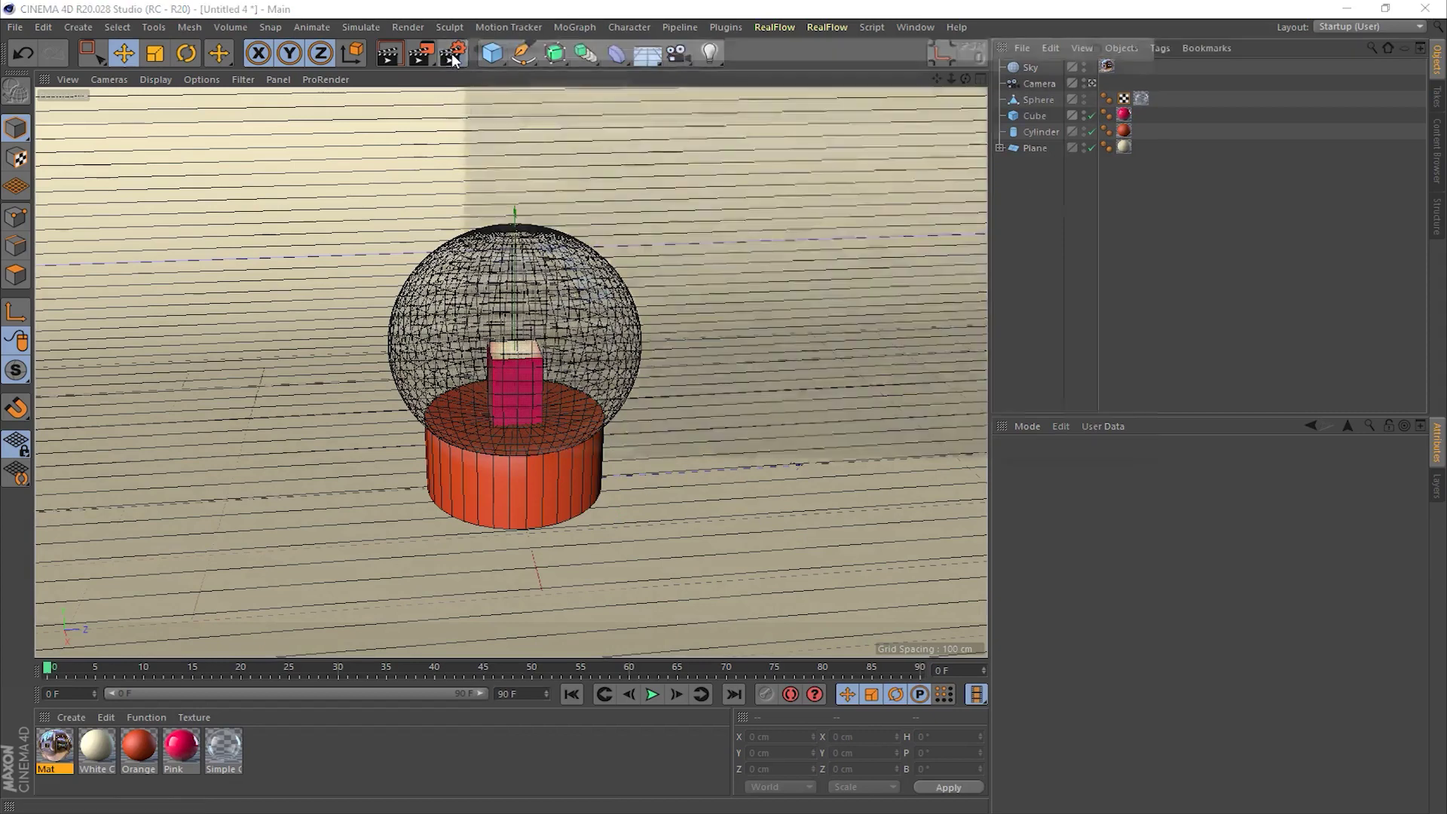
{"action": "left_click_drag", "start_coordinate": [552, 43], "coordinate": [321, 114]}
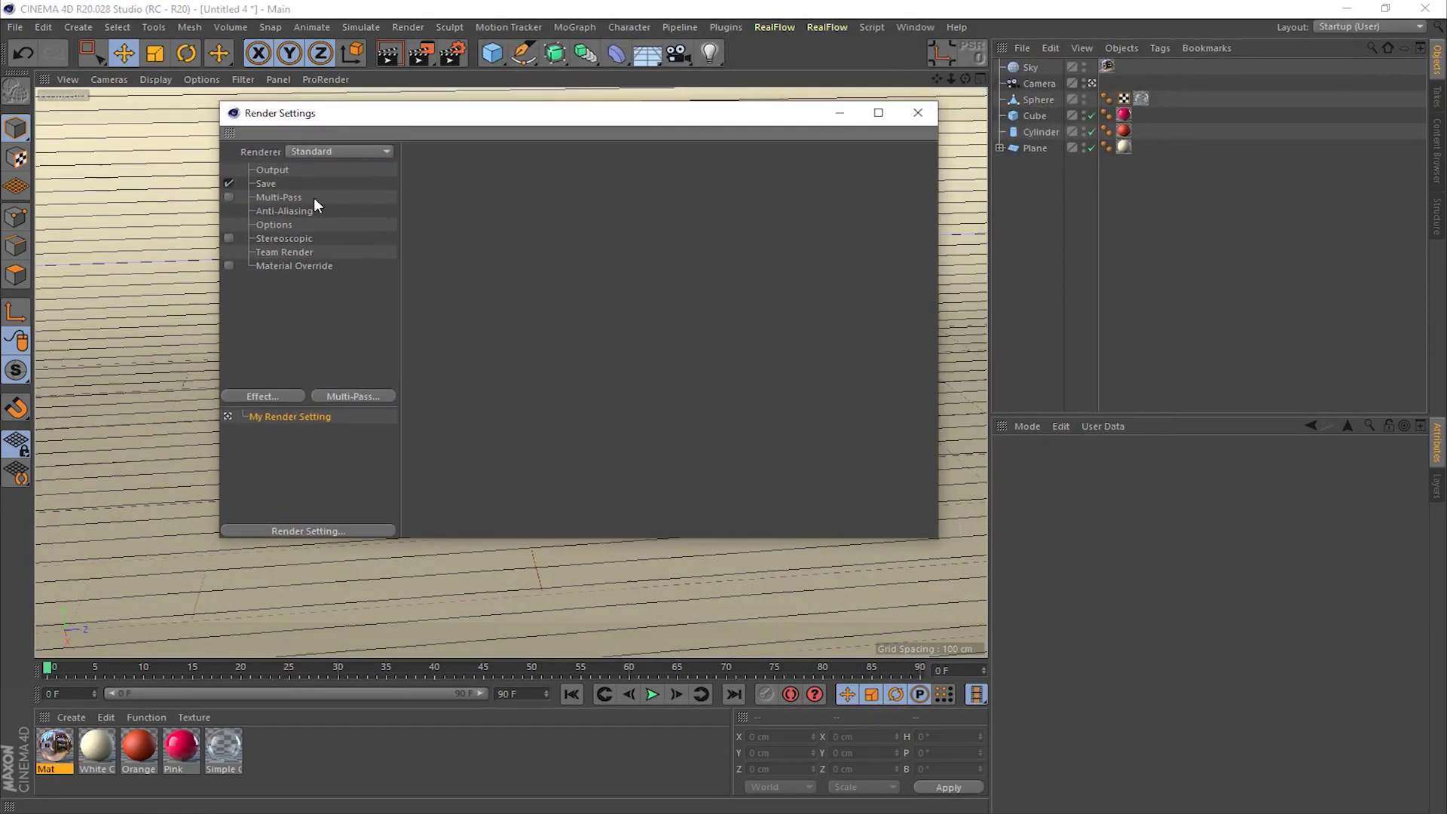
{"action": "left_click", "coordinate": [260, 398]}
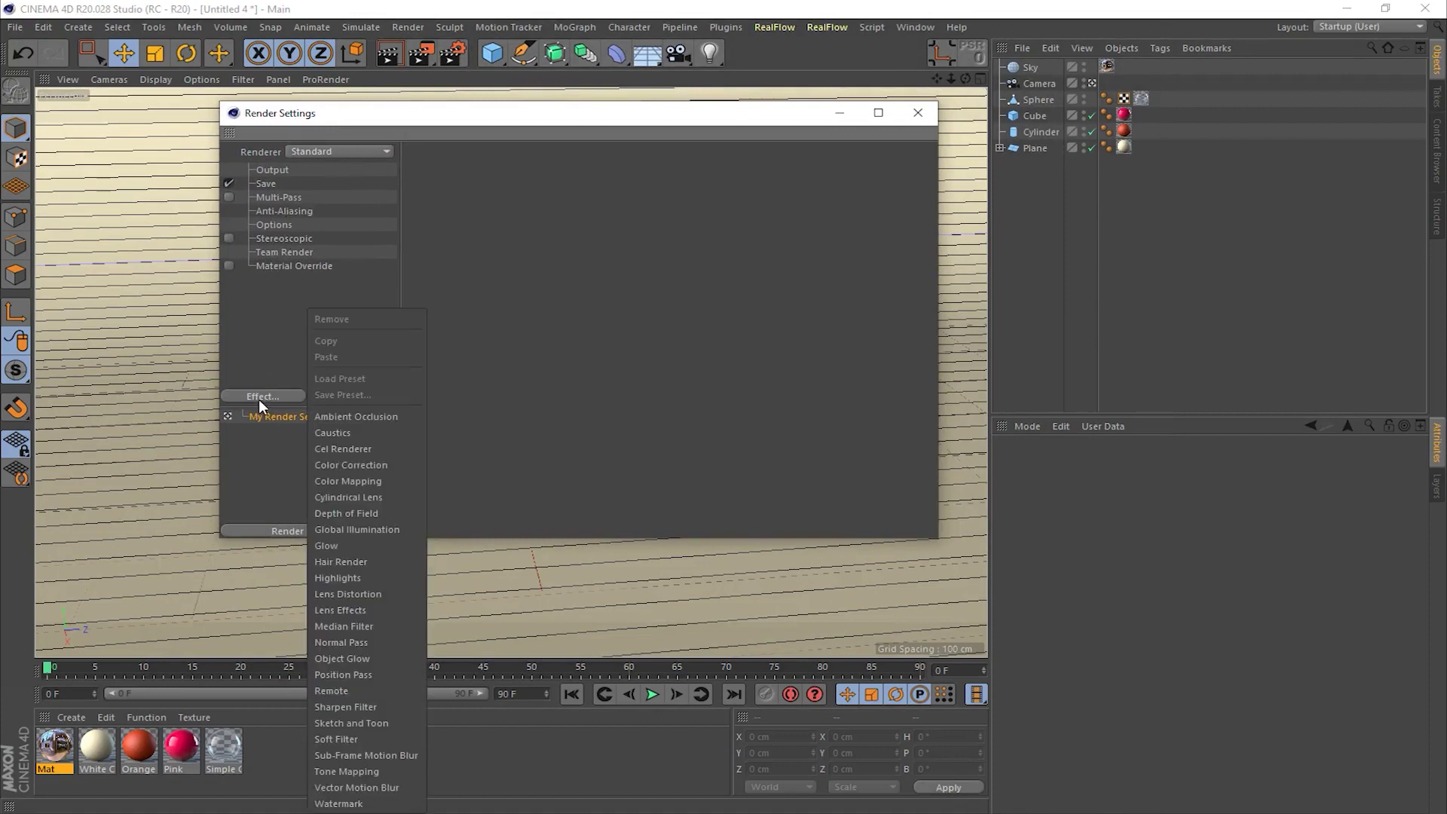
{"action": "left_click", "coordinate": [387, 419]}
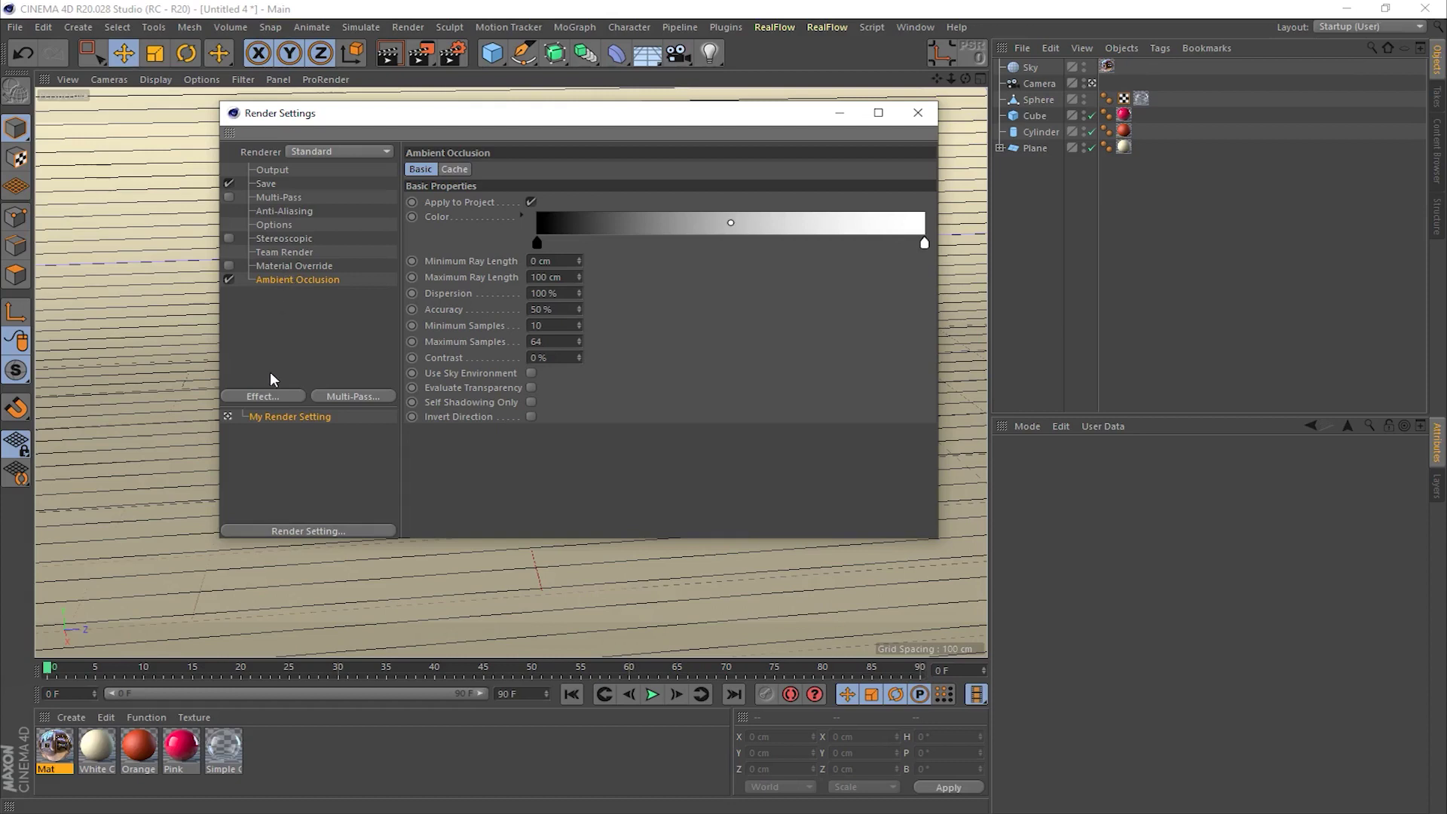
{"action": "left_click", "coordinate": [265, 398]}
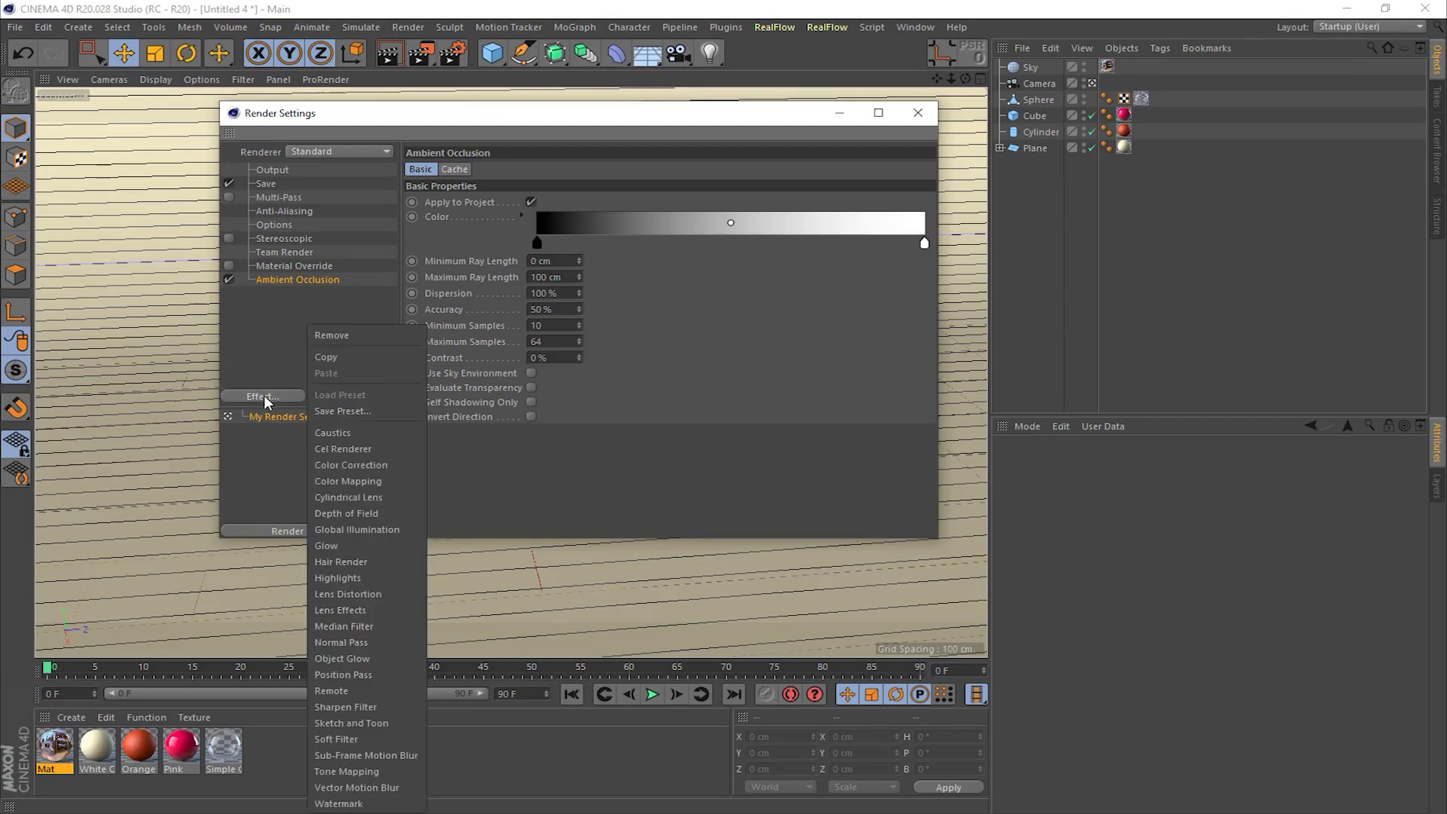
{"action": "left_click", "coordinate": [337, 529]}
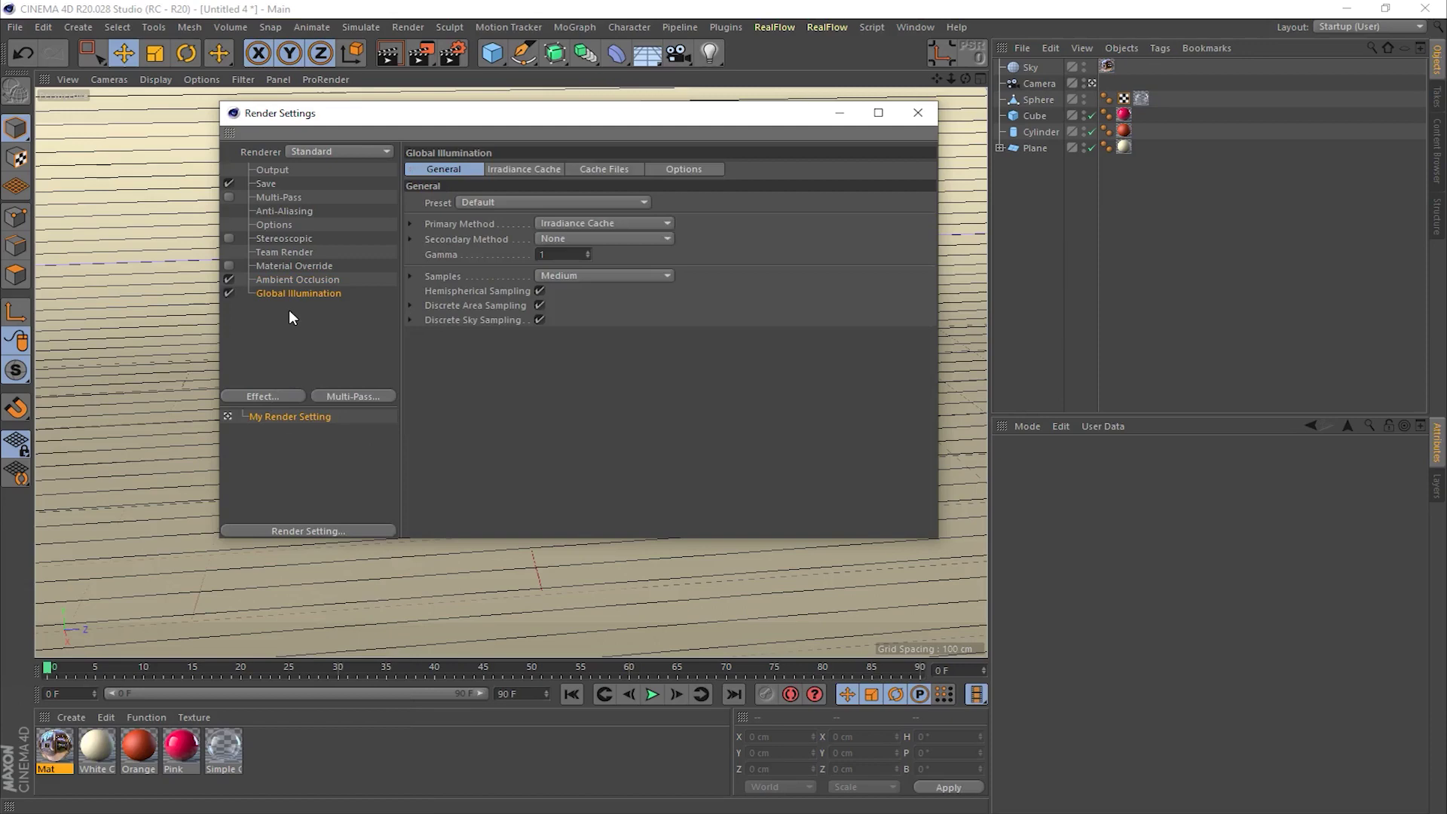
{"action": "left_click", "coordinate": [921, 114]}
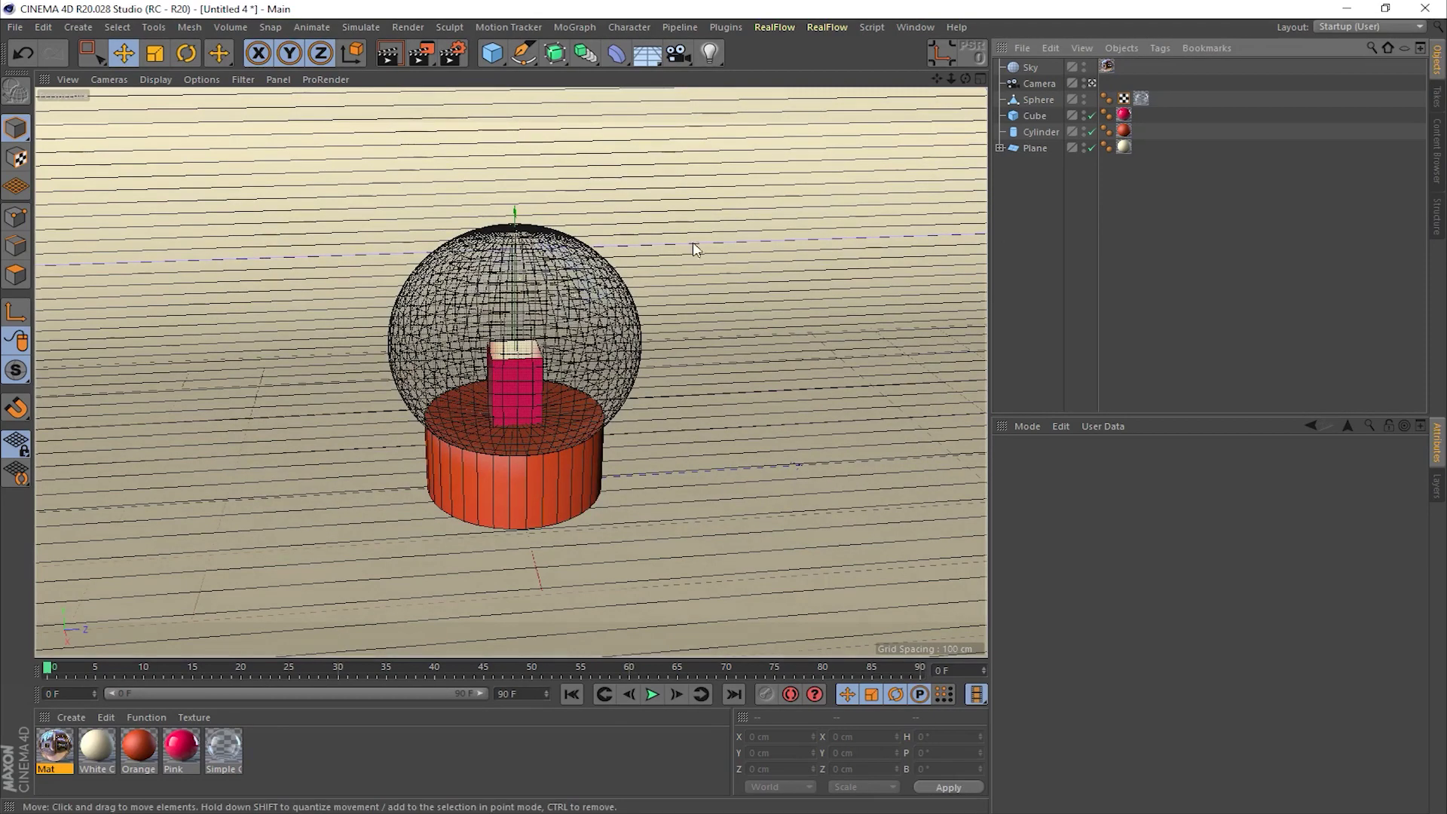
Step: Render the scene to the Picture Viewer, inspect the image and close the viewer
{"action": "left_click", "coordinate": [420, 57]}
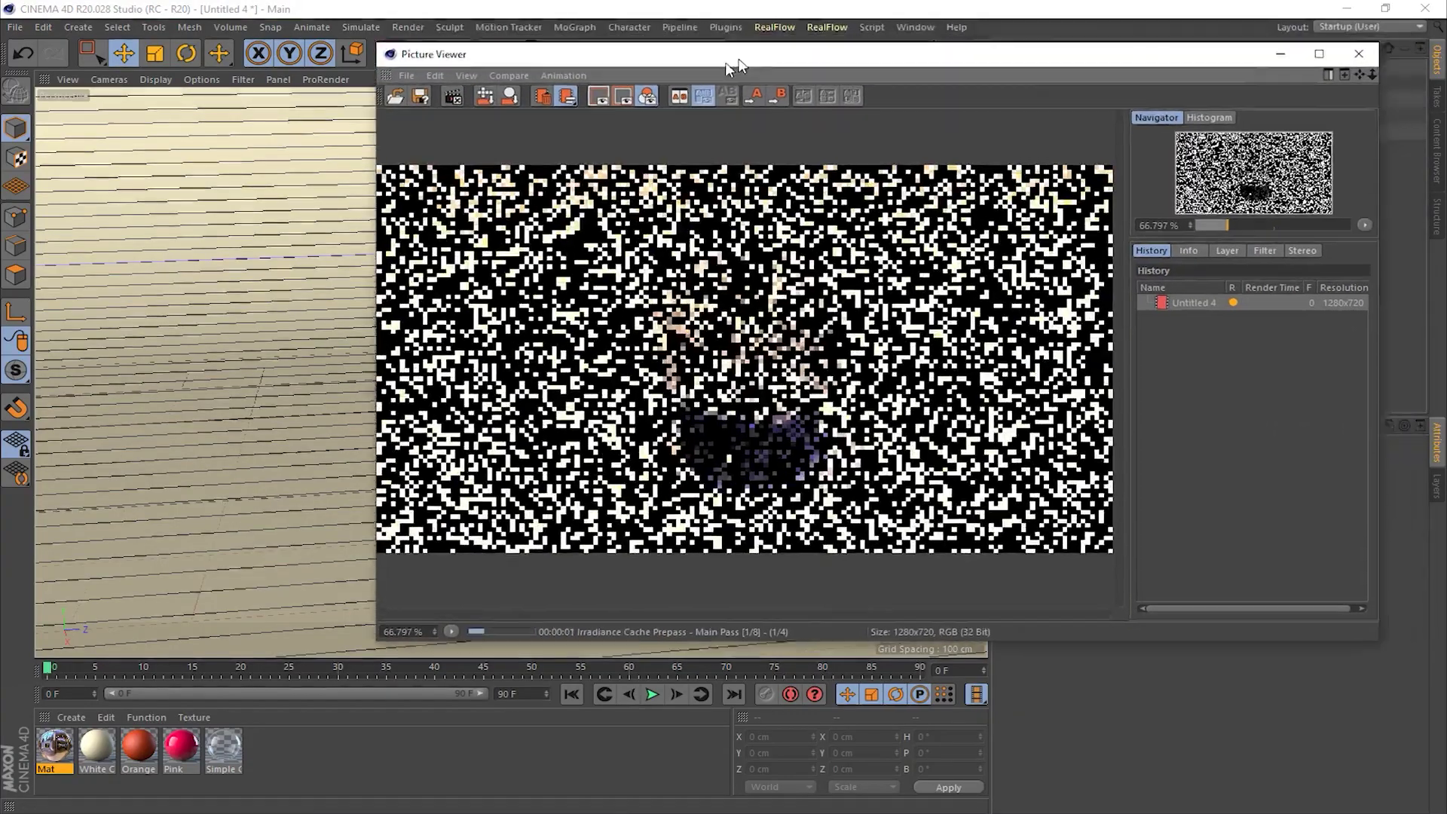
{"action": "left_click_drag", "start_coordinate": [727, 65], "coordinate": [517, 95]}
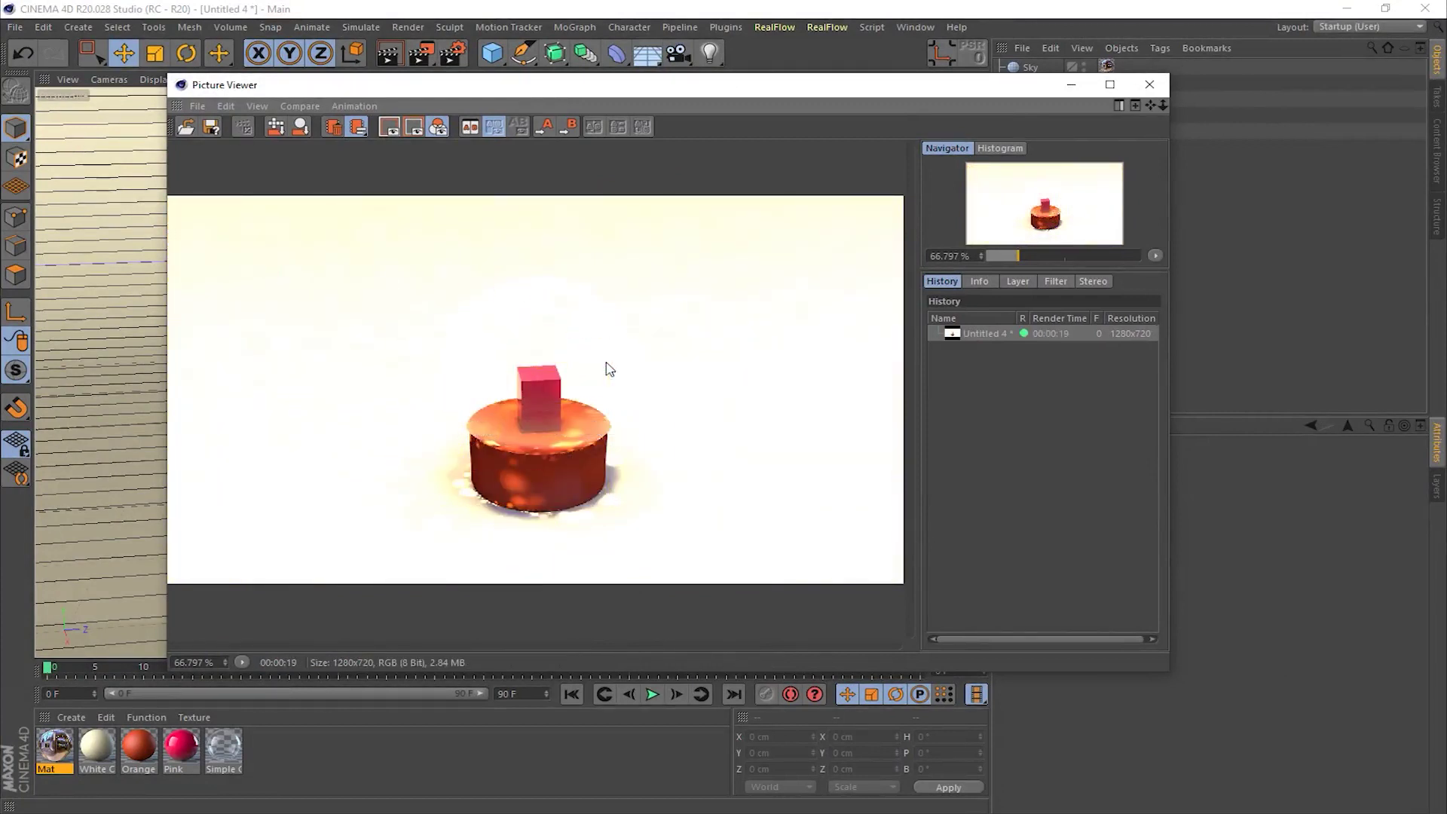
{"action": "left_click", "coordinate": [1147, 87]}
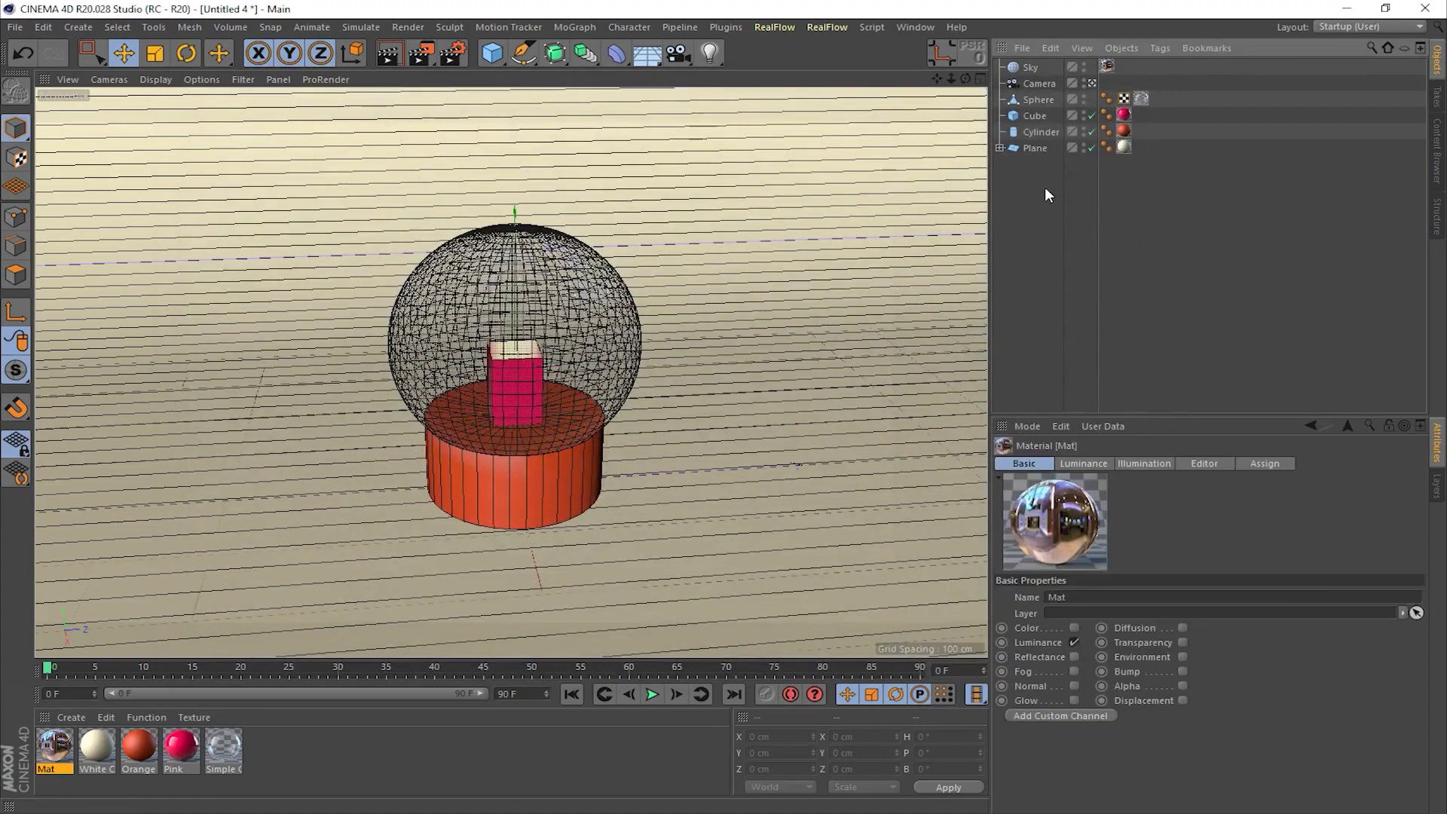
Step: Replace the sky material's Luminance texture with combination_room_2k.hdr from the HDRI folder and close the Material Editor
{"action": "double_click", "coordinate": [54, 747]}
{"action": "left_click_drag", "start_coordinate": [438, 113], "coordinate": [294, 112]}
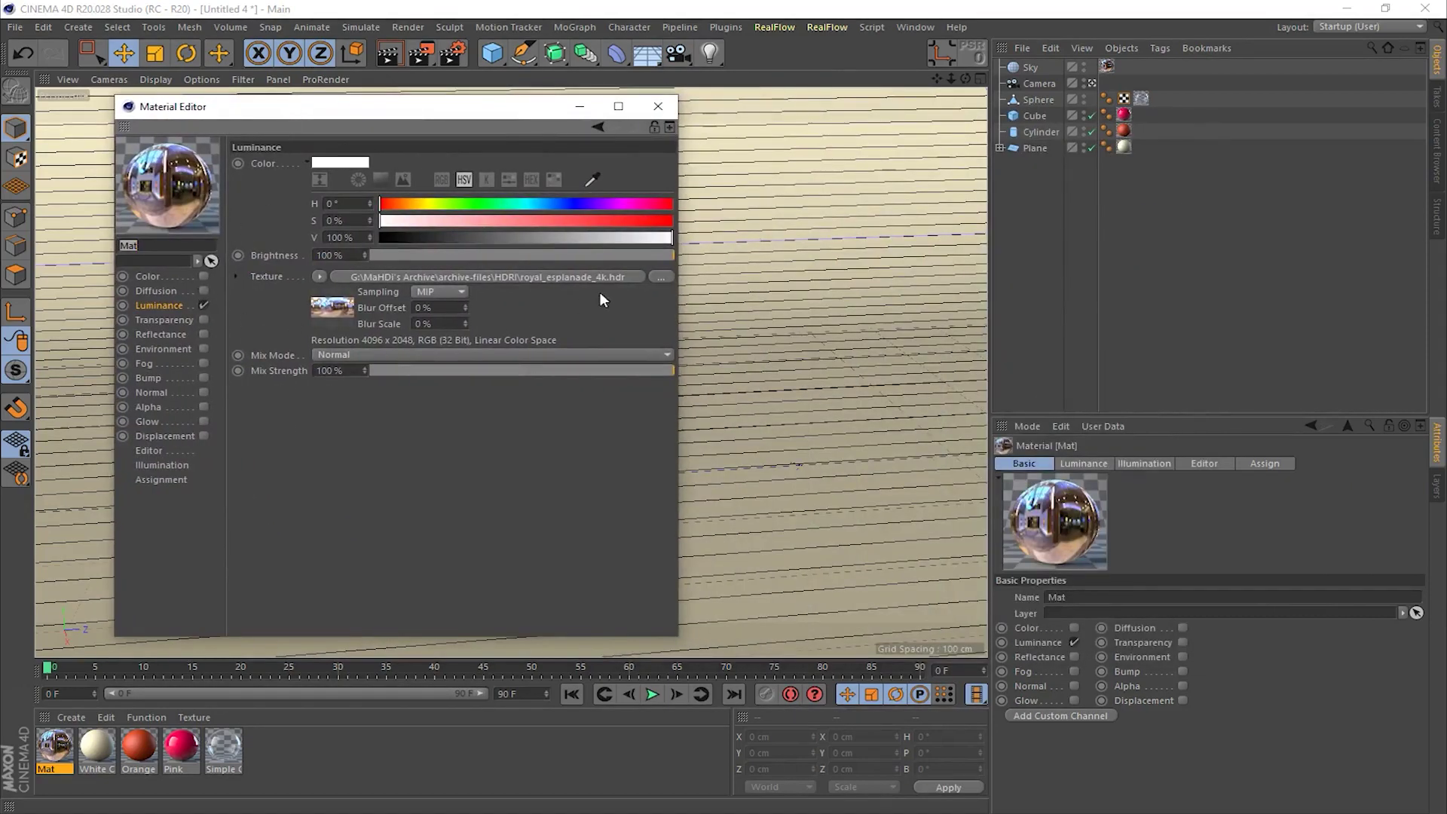
{"action": "left_click", "coordinate": [661, 277]}
{"action": "left_click", "coordinate": [616, 253]}
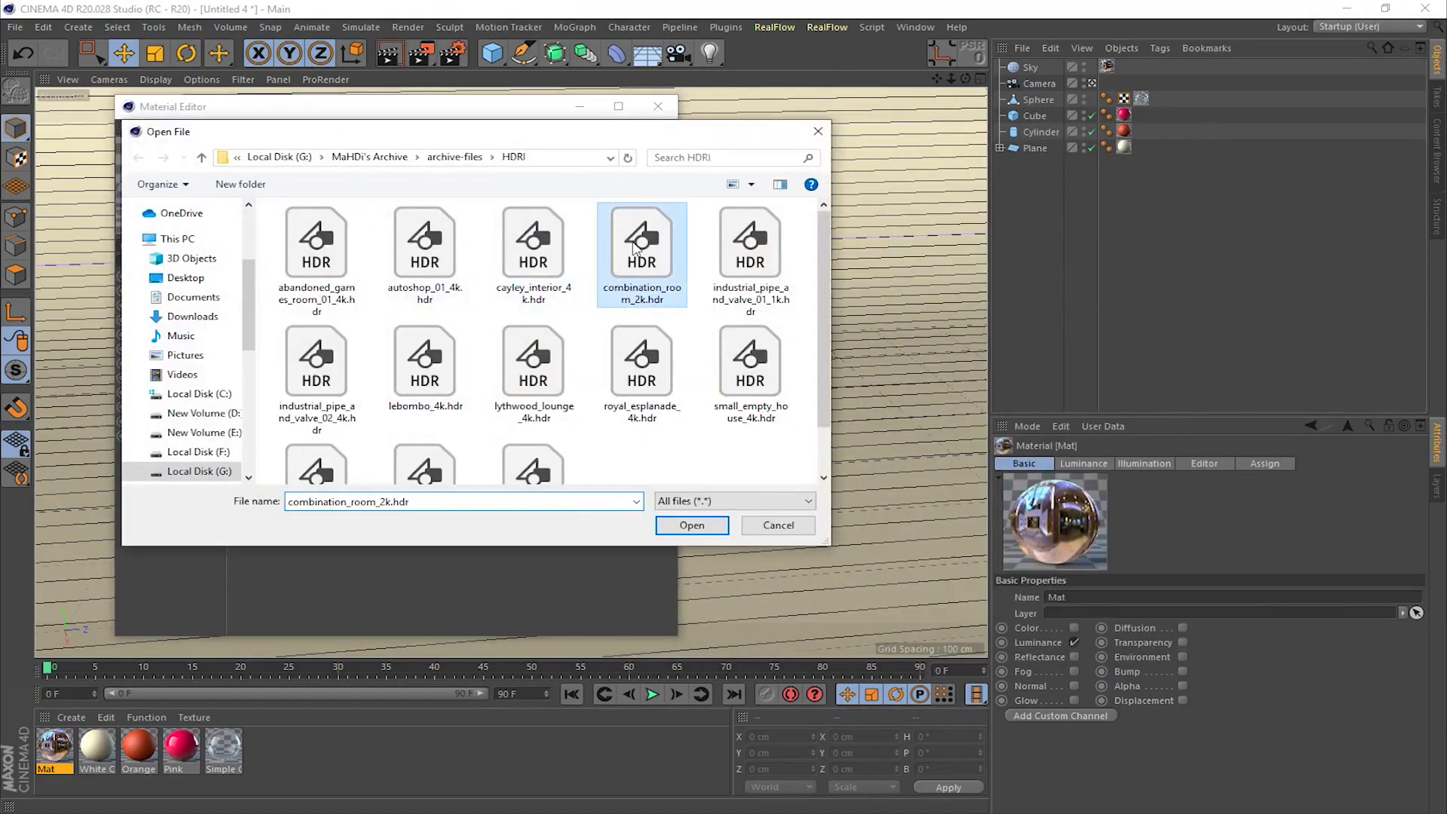
{"action": "left_click", "coordinate": [688, 526]}
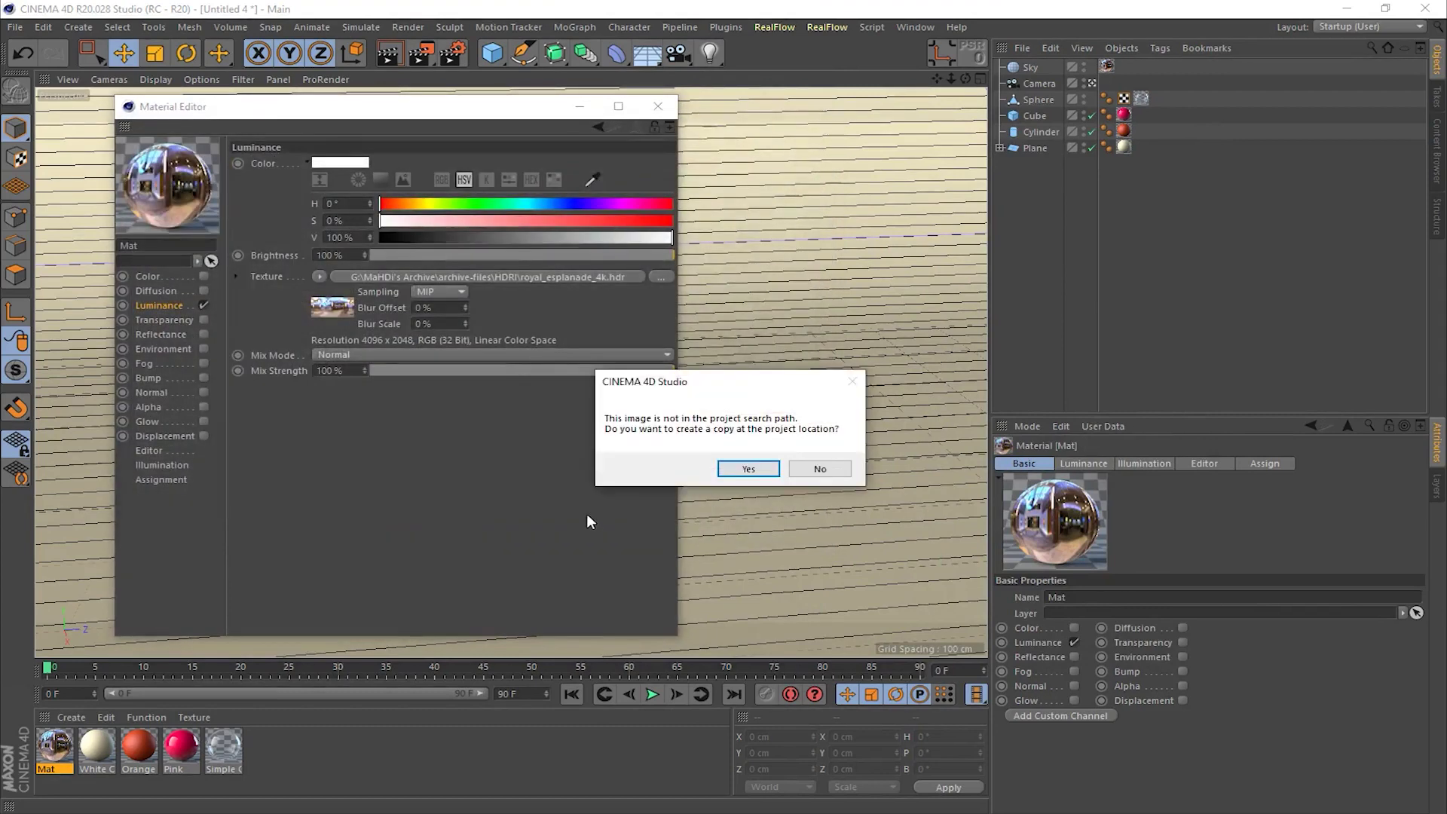
{"action": "left_click", "coordinate": [721, 471]}
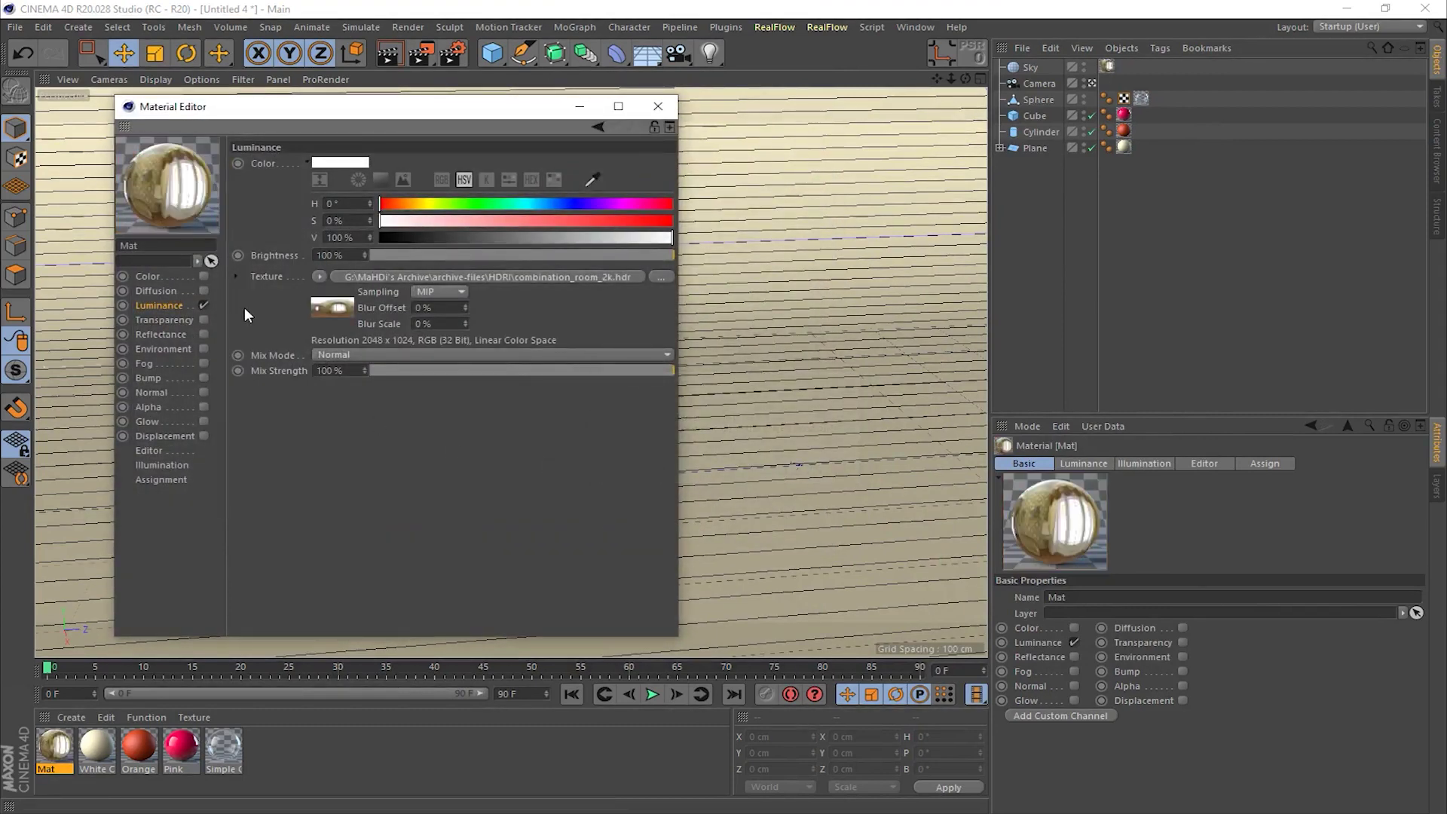
{"action": "left_click", "coordinate": [655, 113]}
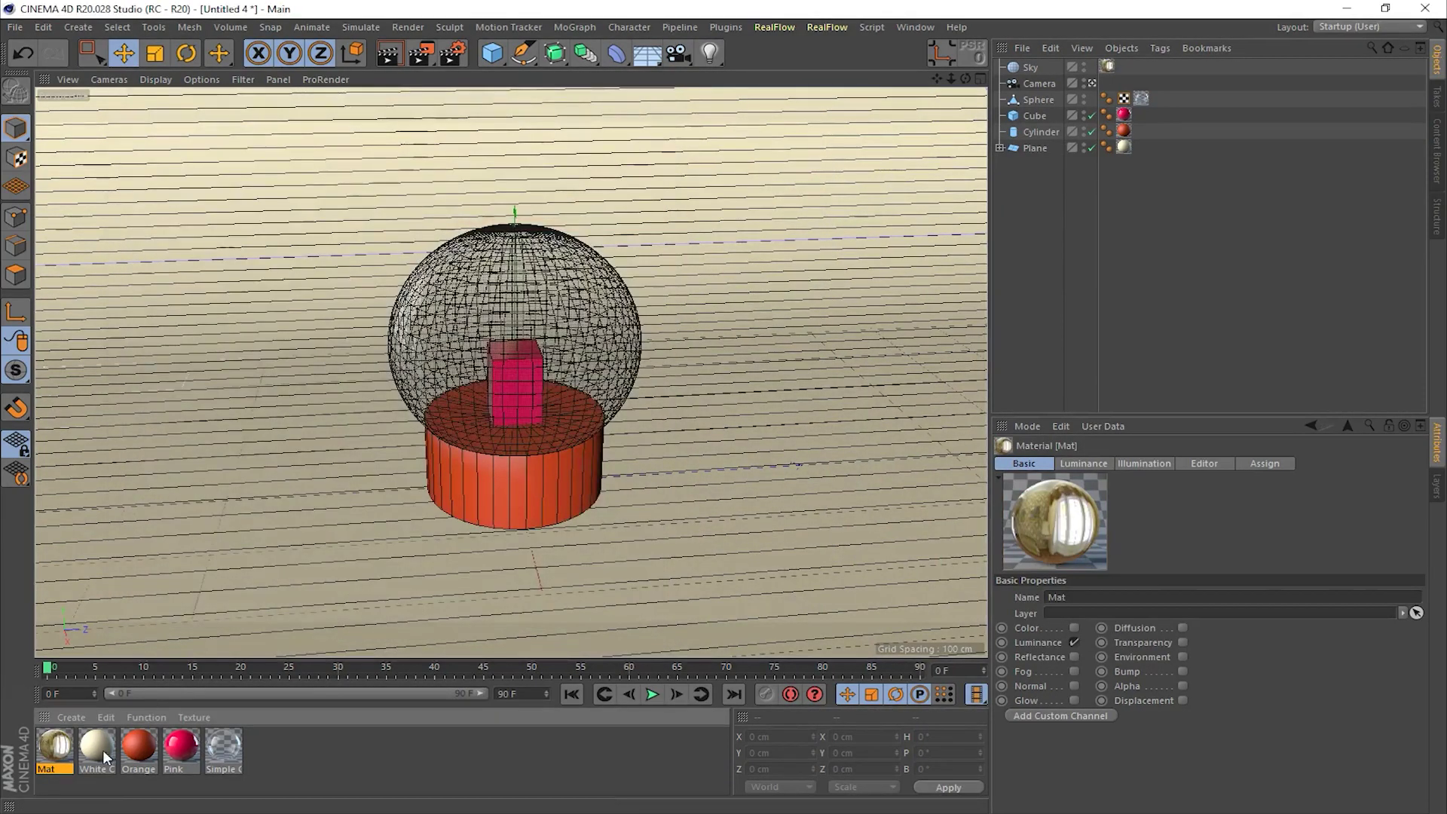
Step: Render the scene with the new HDRI and delete the overexposed first render from the Picture Viewer history
{"action": "left_click", "coordinate": [427, 52]}
{"action": "left_click_drag", "start_coordinate": [753, 47], "coordinate": [460, 69]}
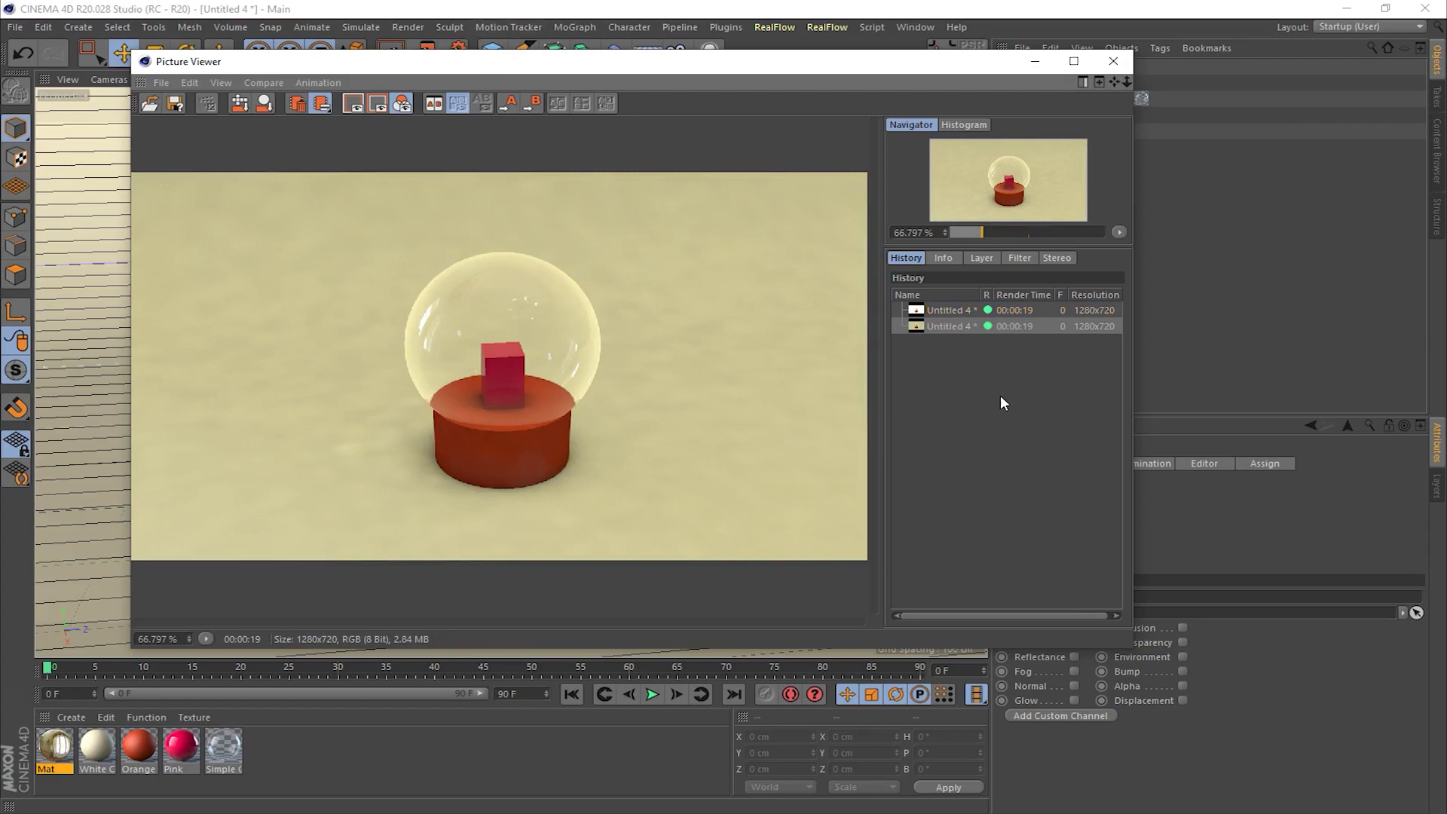
{"action": "left_click", "coordinate": [953, 309]}
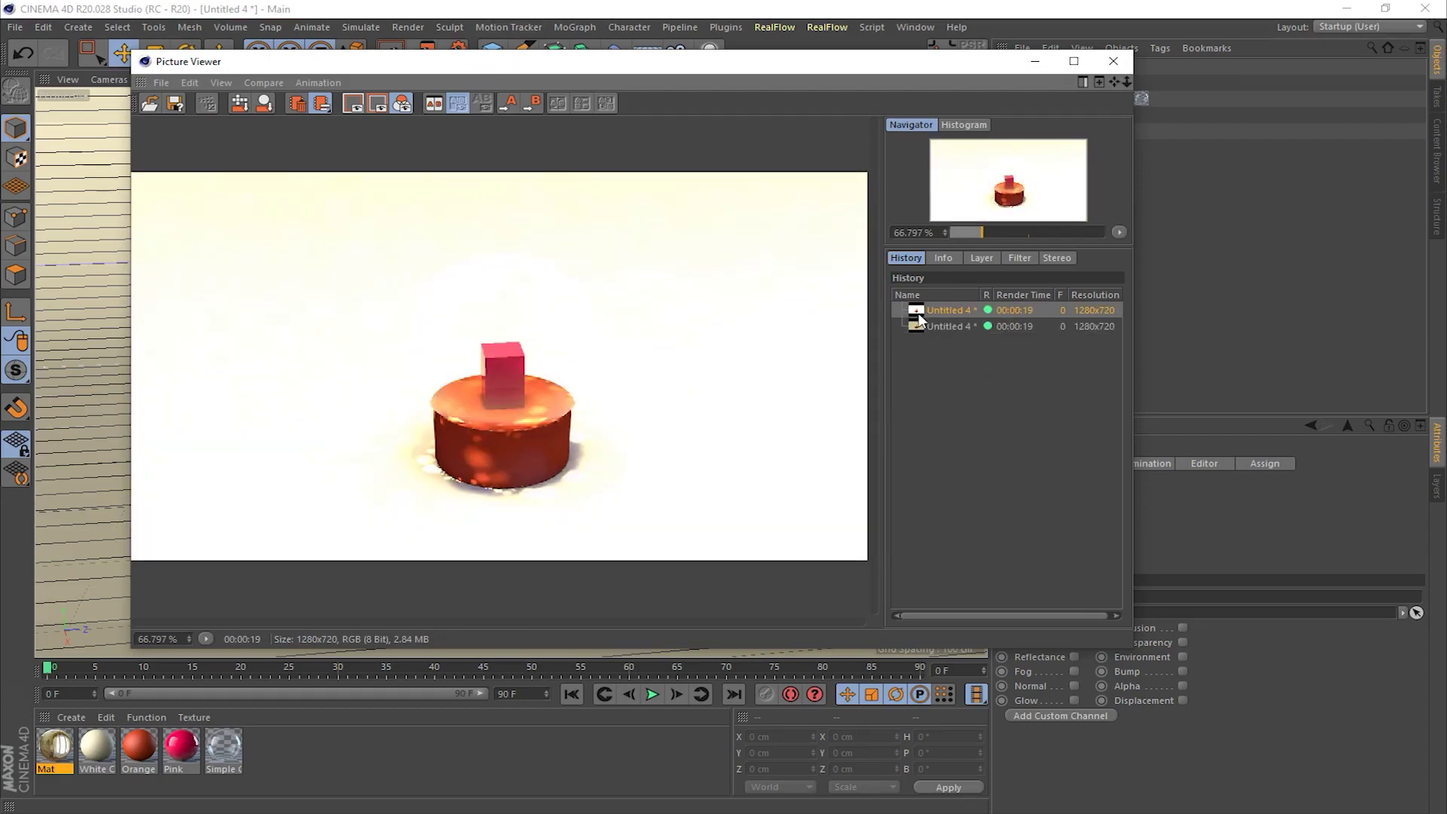
{"action": "key", "text": "Delete"}
{"action": "left_click", "coordinate": [712, 464]}
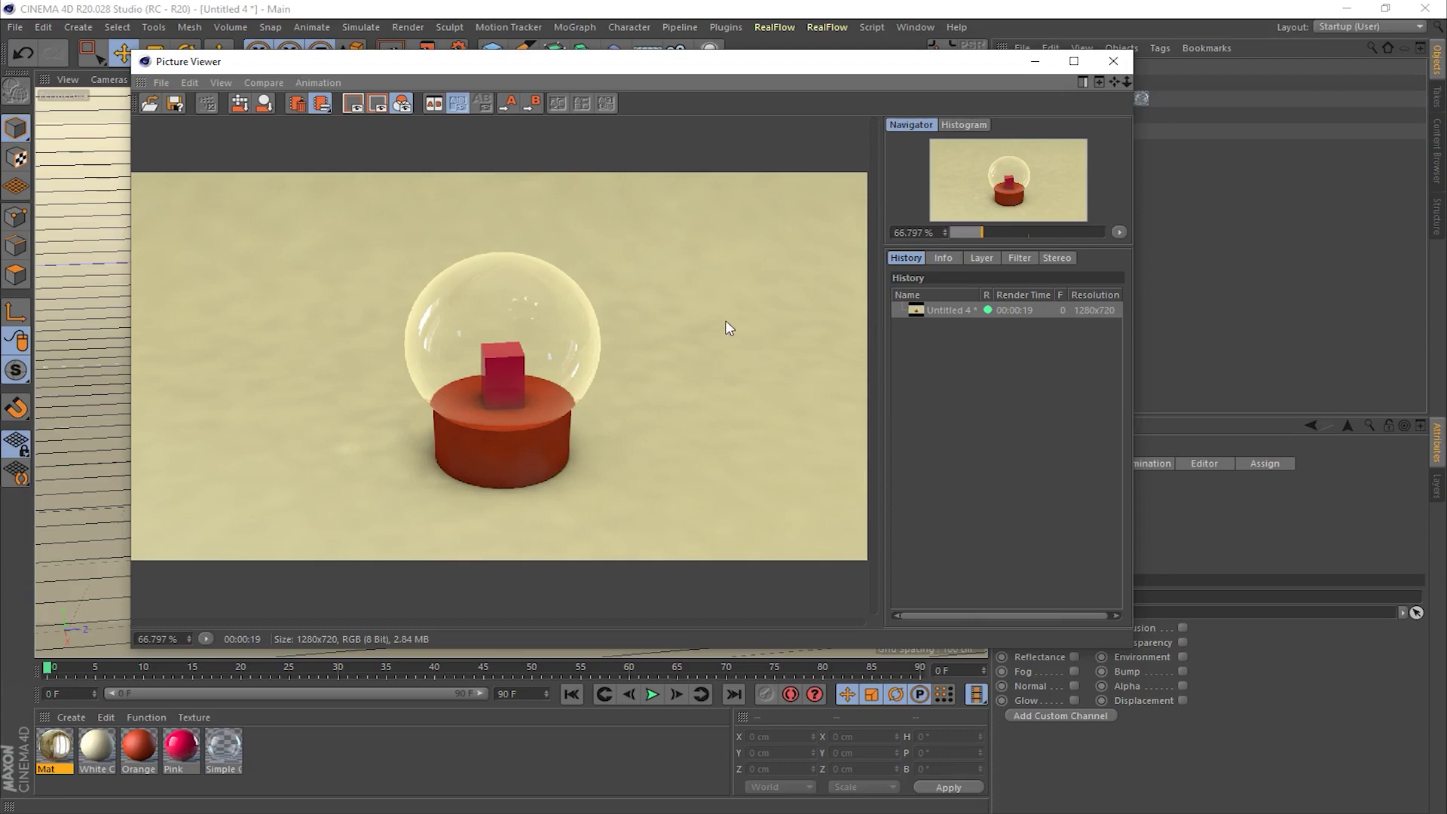
{"action": "left_click_drag", "start_coordinate": [609, 70], "coordinate": [619, 98]}
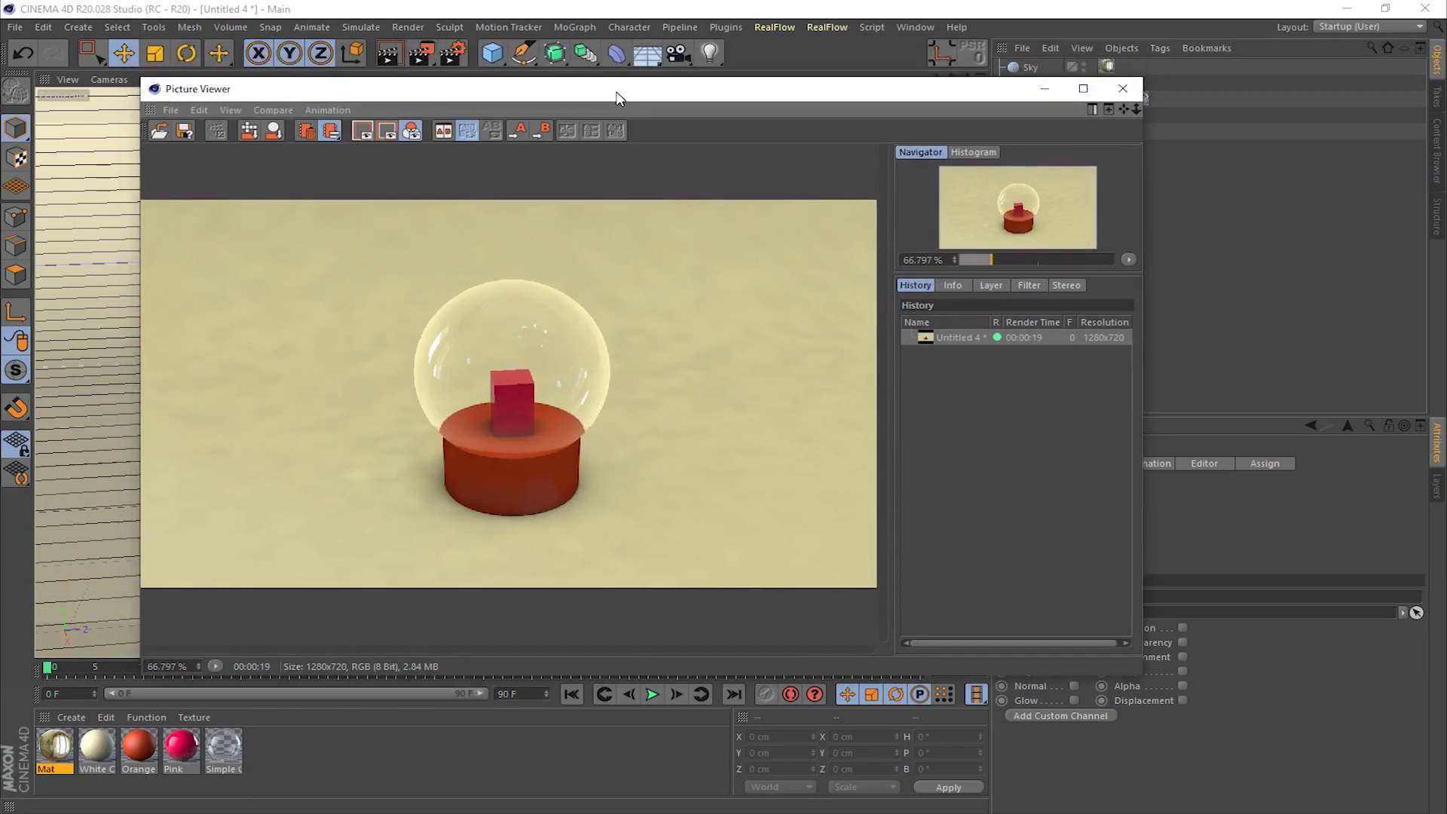
Step: Review the Output size and resolution in the render settings, then close the settings and the Picture Viewer
{"action": "left_click", "coordinate": [457, 54]}
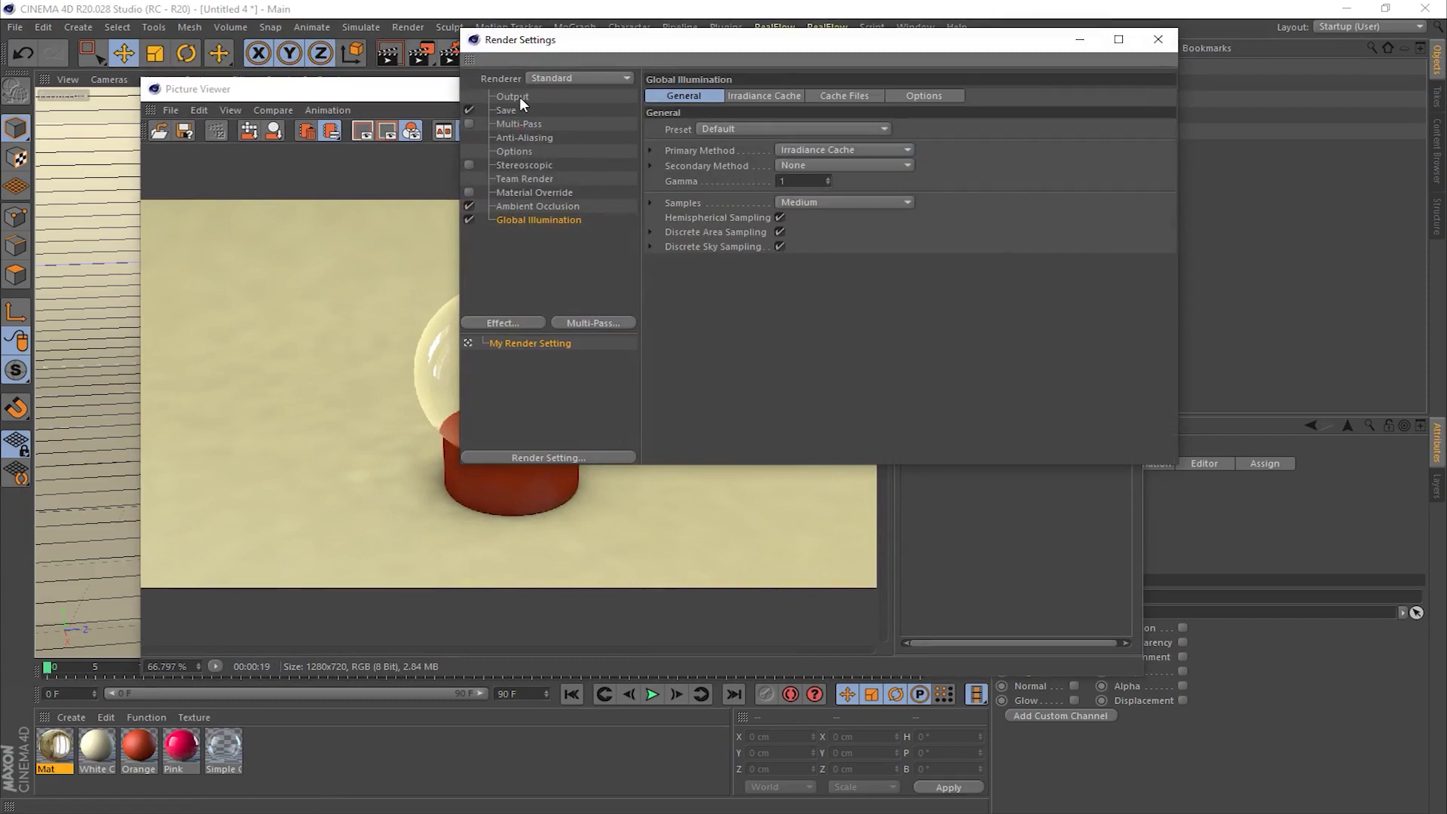
{"action": "left_click", "coordinate": [515, 98]}
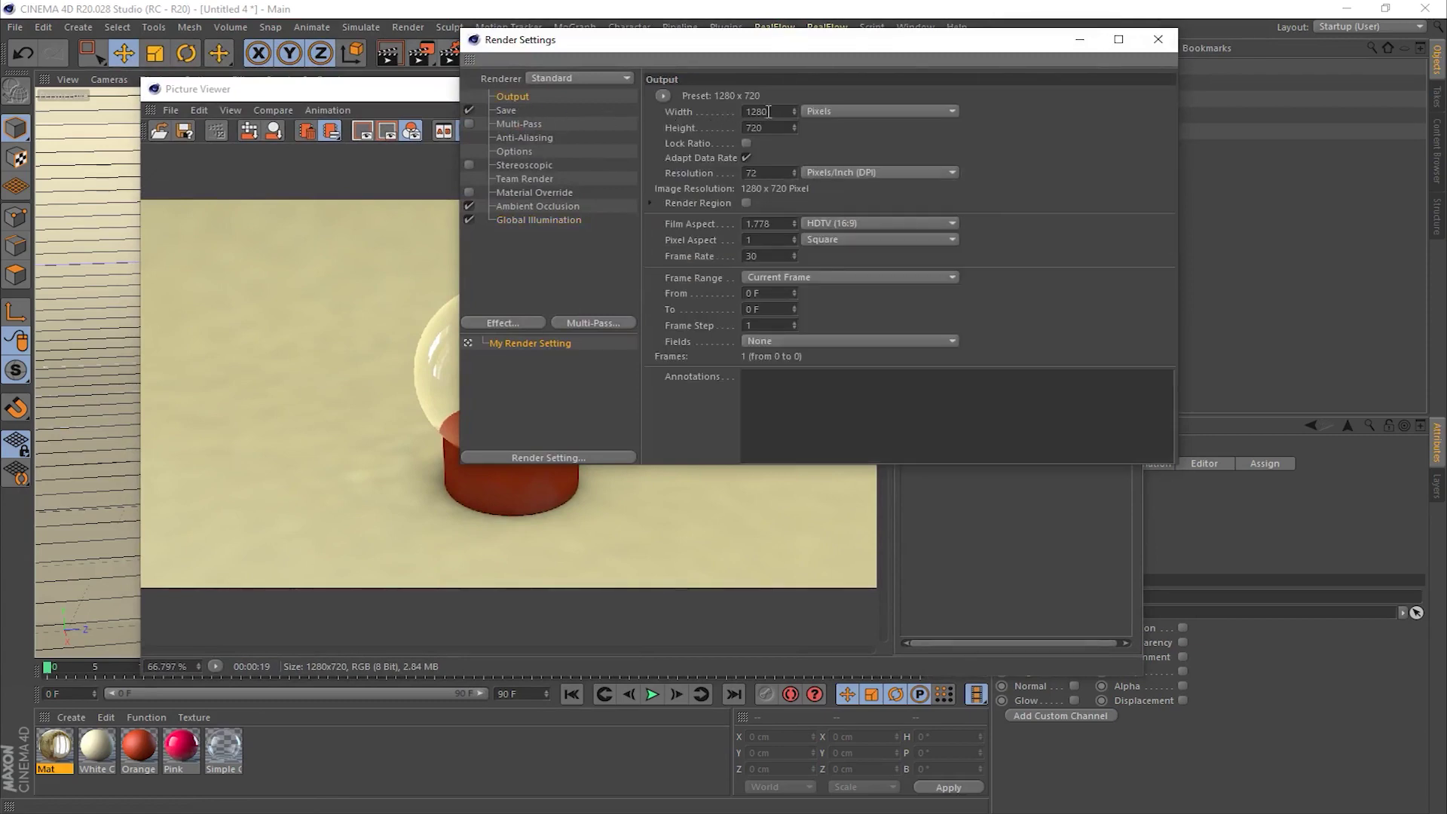
{"action": "left_click", "coordinate": [1159, 39]}
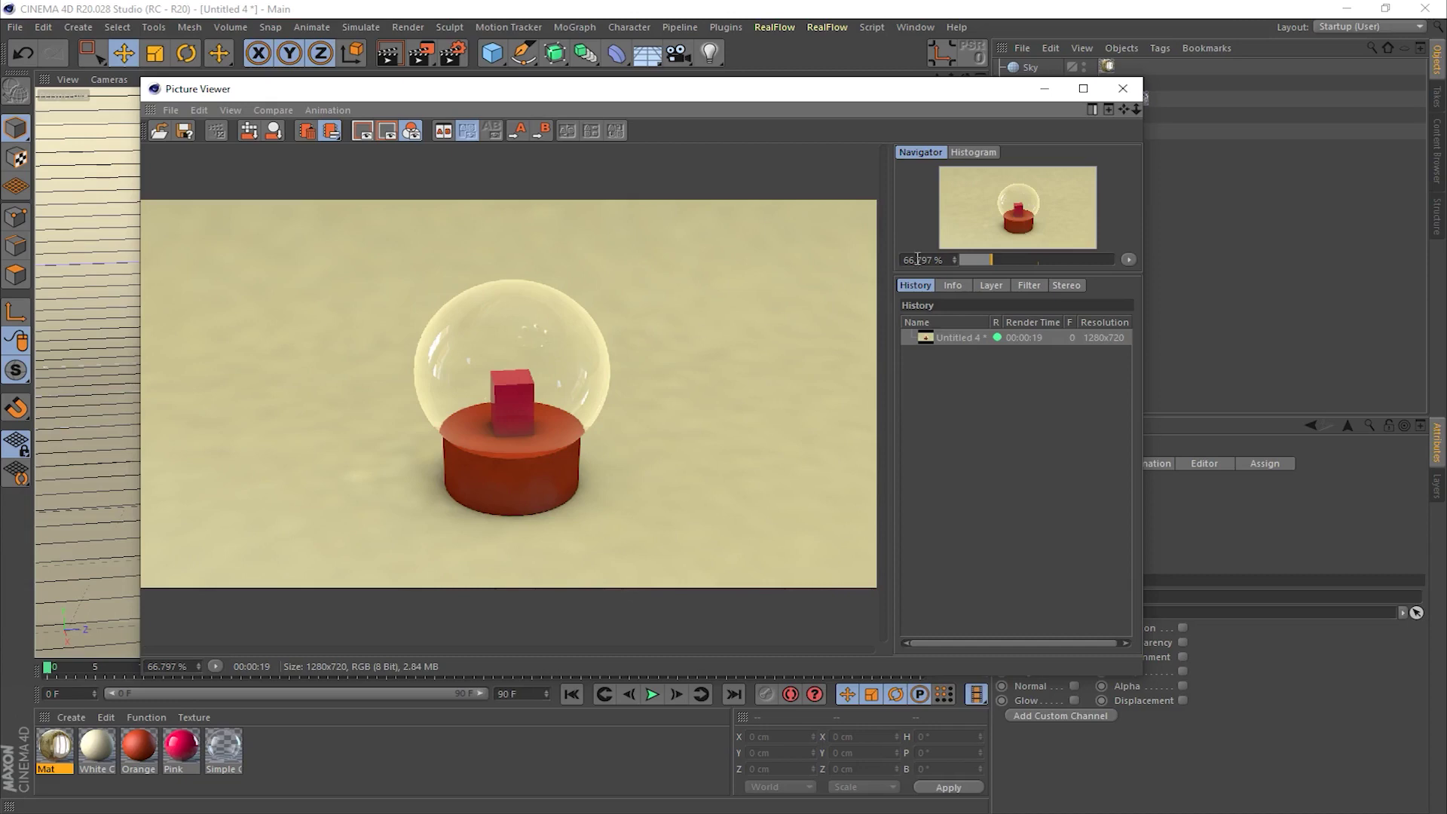
{"action": "left_click", "coordinate": [1122, 91]}
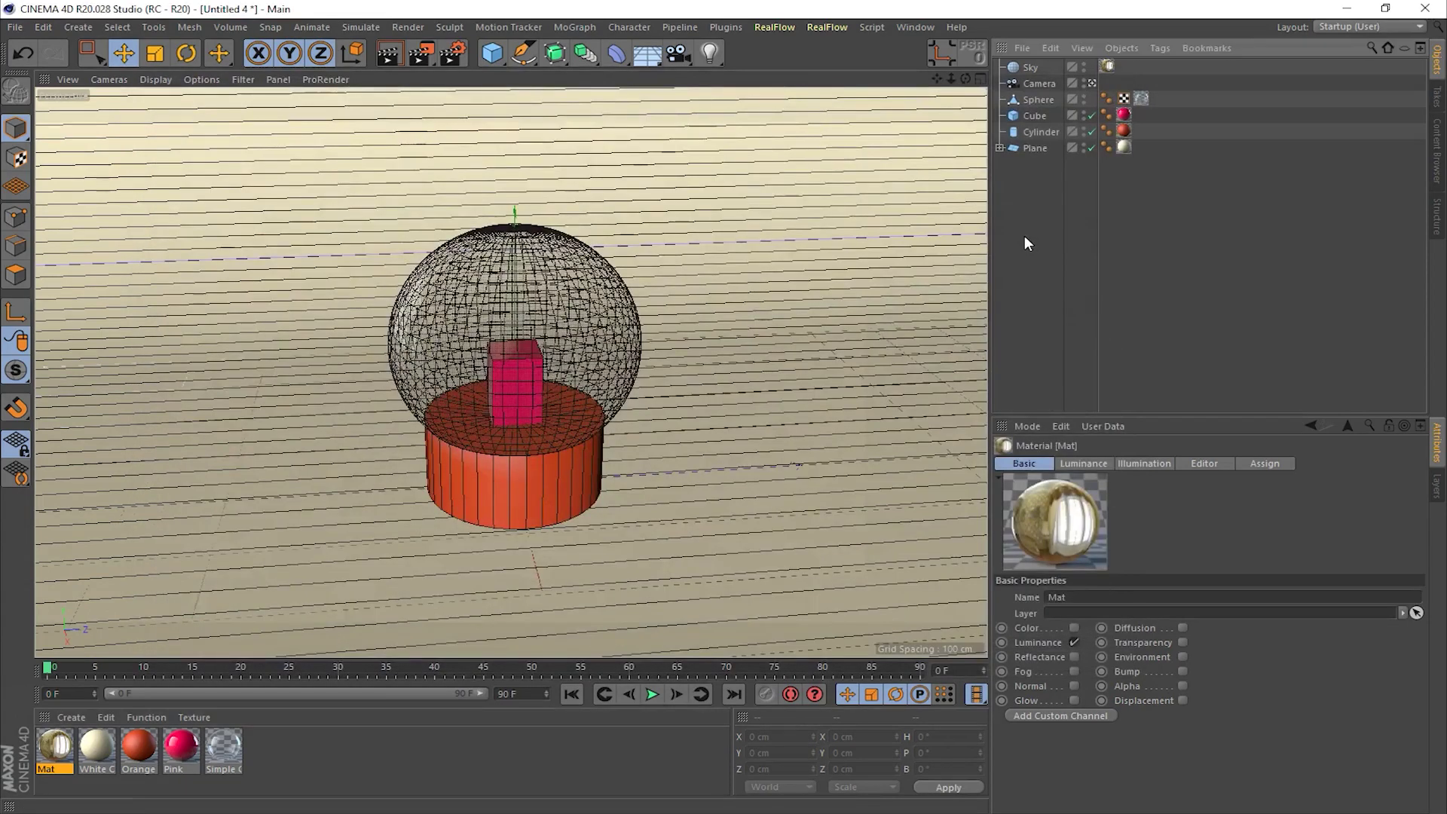
Step: Look through the Global Illumination presets in the render settings, then disable the Global Illumination effect and close the settings
{"action": "left_click", "coordinate": [453, 53]}
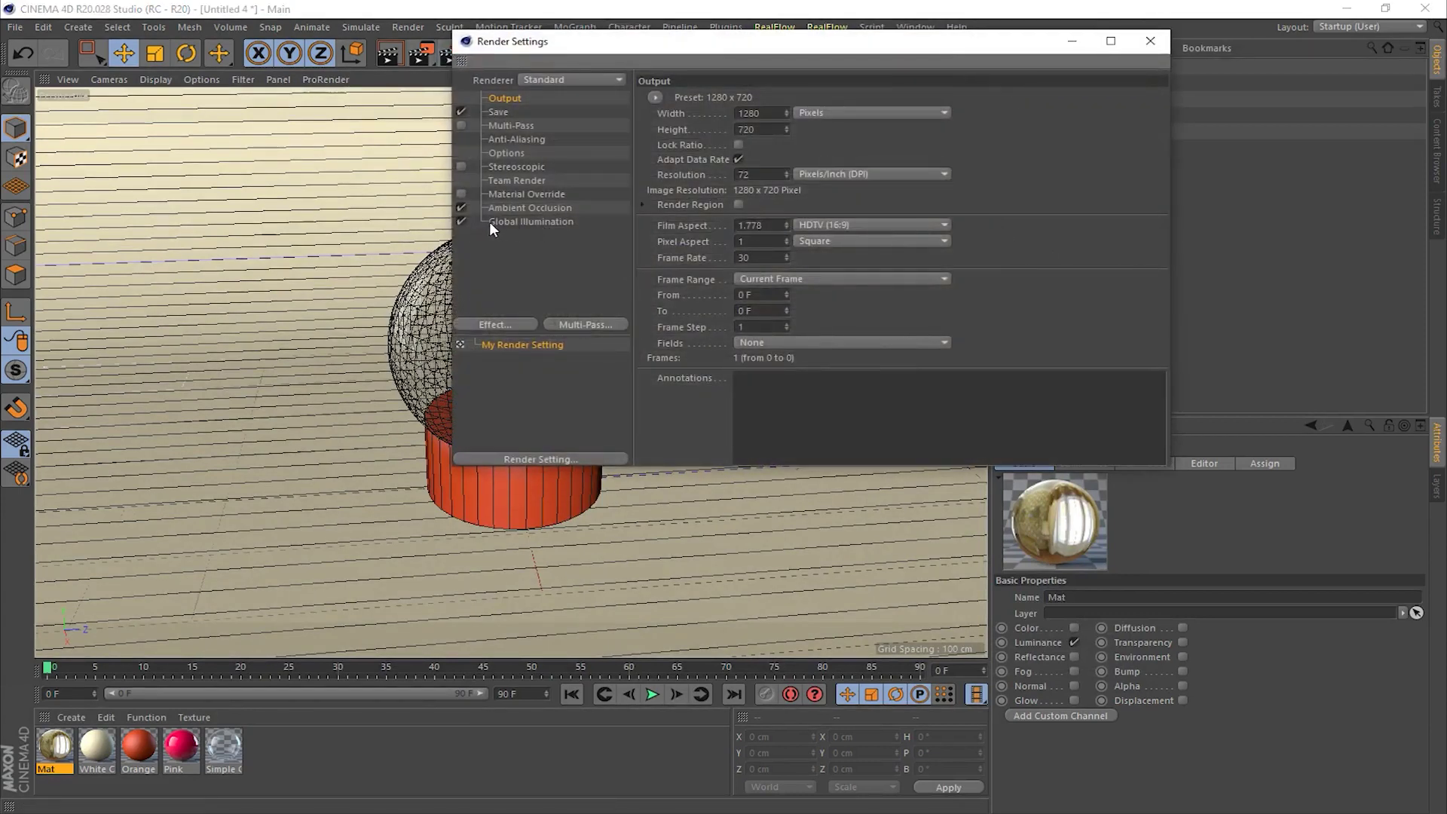
{"action": "left_click", "coordinate": [525, 226]}
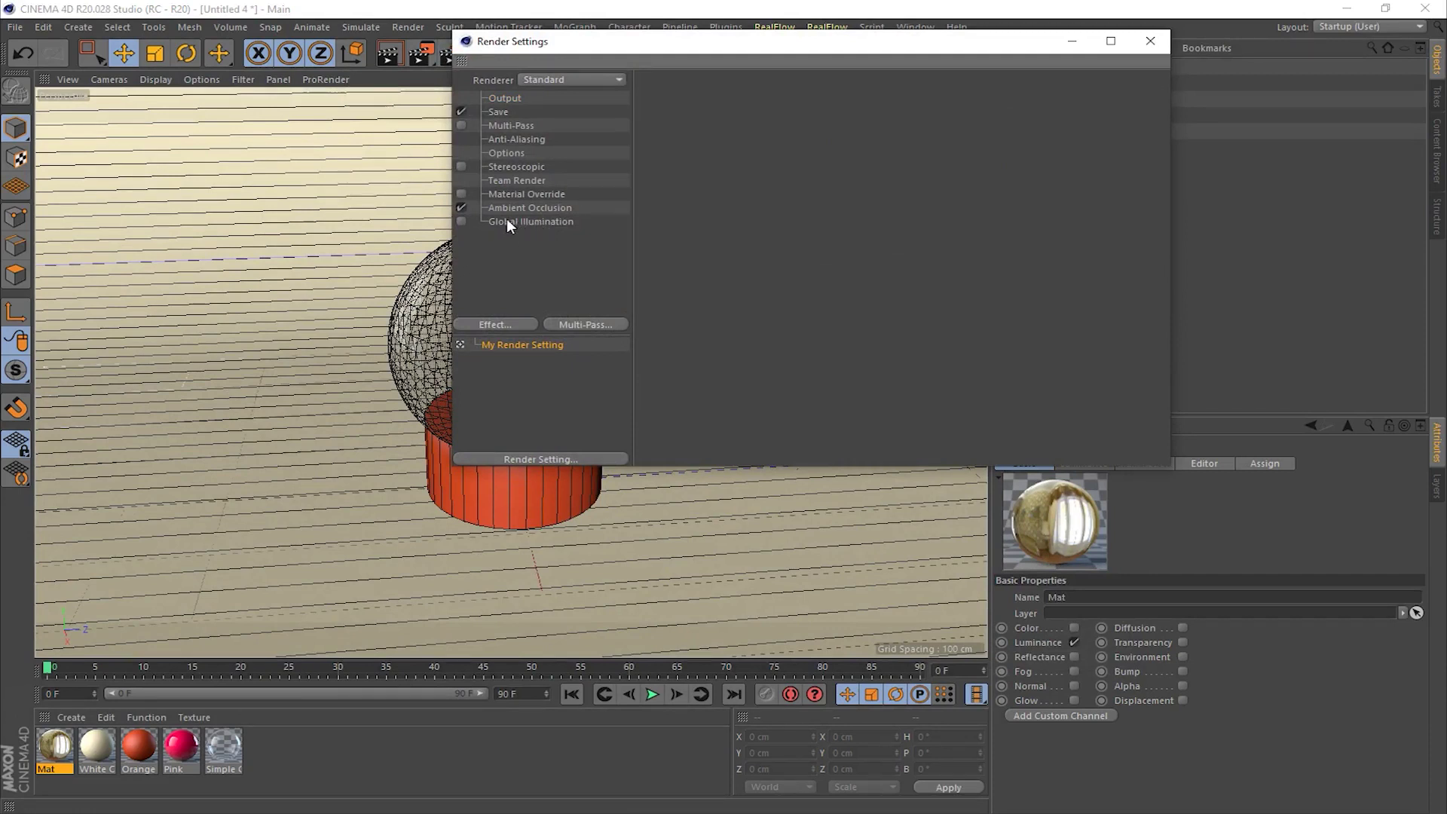
{"action": "left_click", "coordinate": [517, 222]}
{"action": "left_click", "coordinate": [462, 220]}
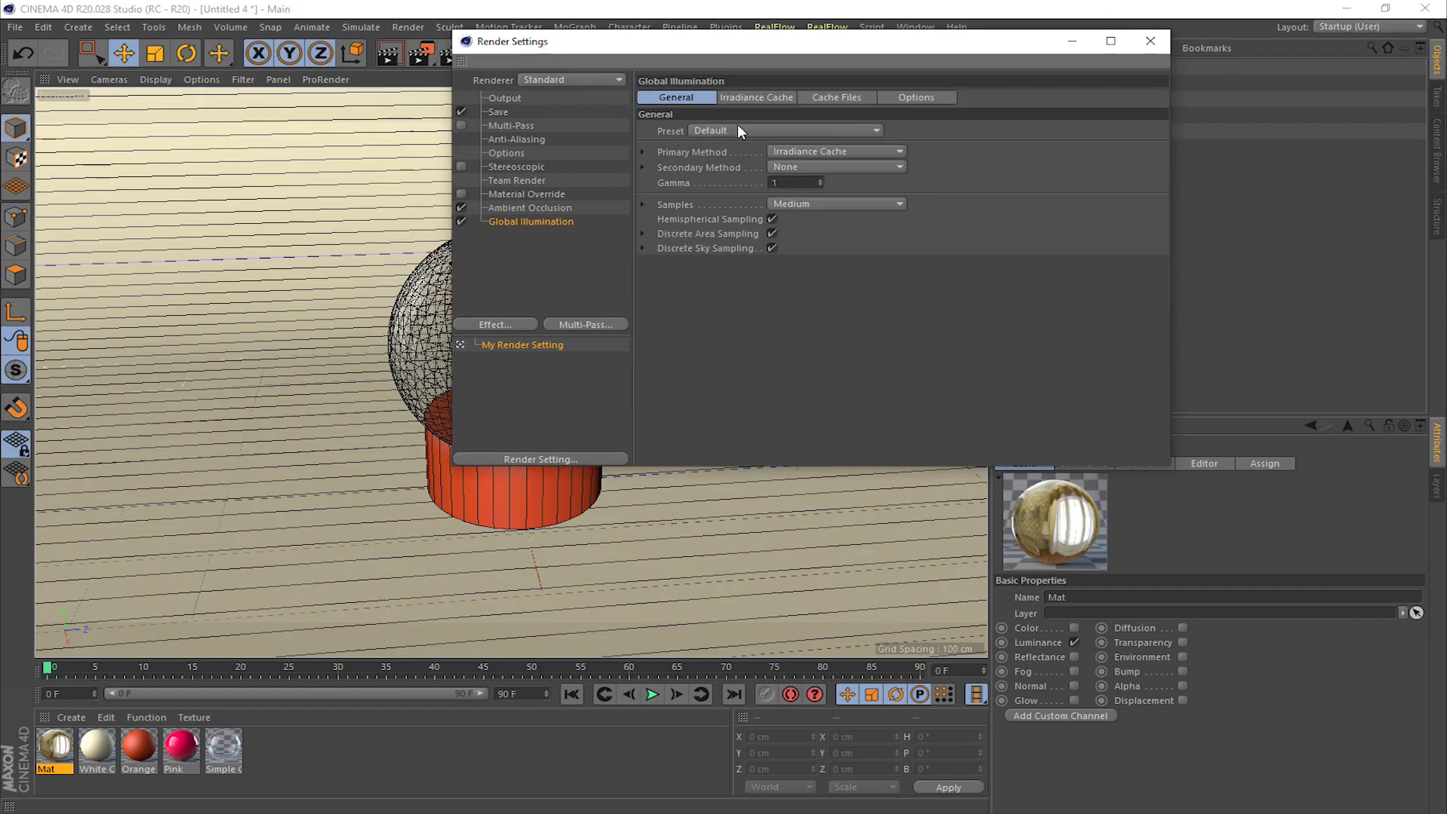
{"action": "left_click_drag", "start_coordinate": [743, 42], "coordinate": [537, 102]}
{"action": "left_click", "coordinate": [531, 190]}
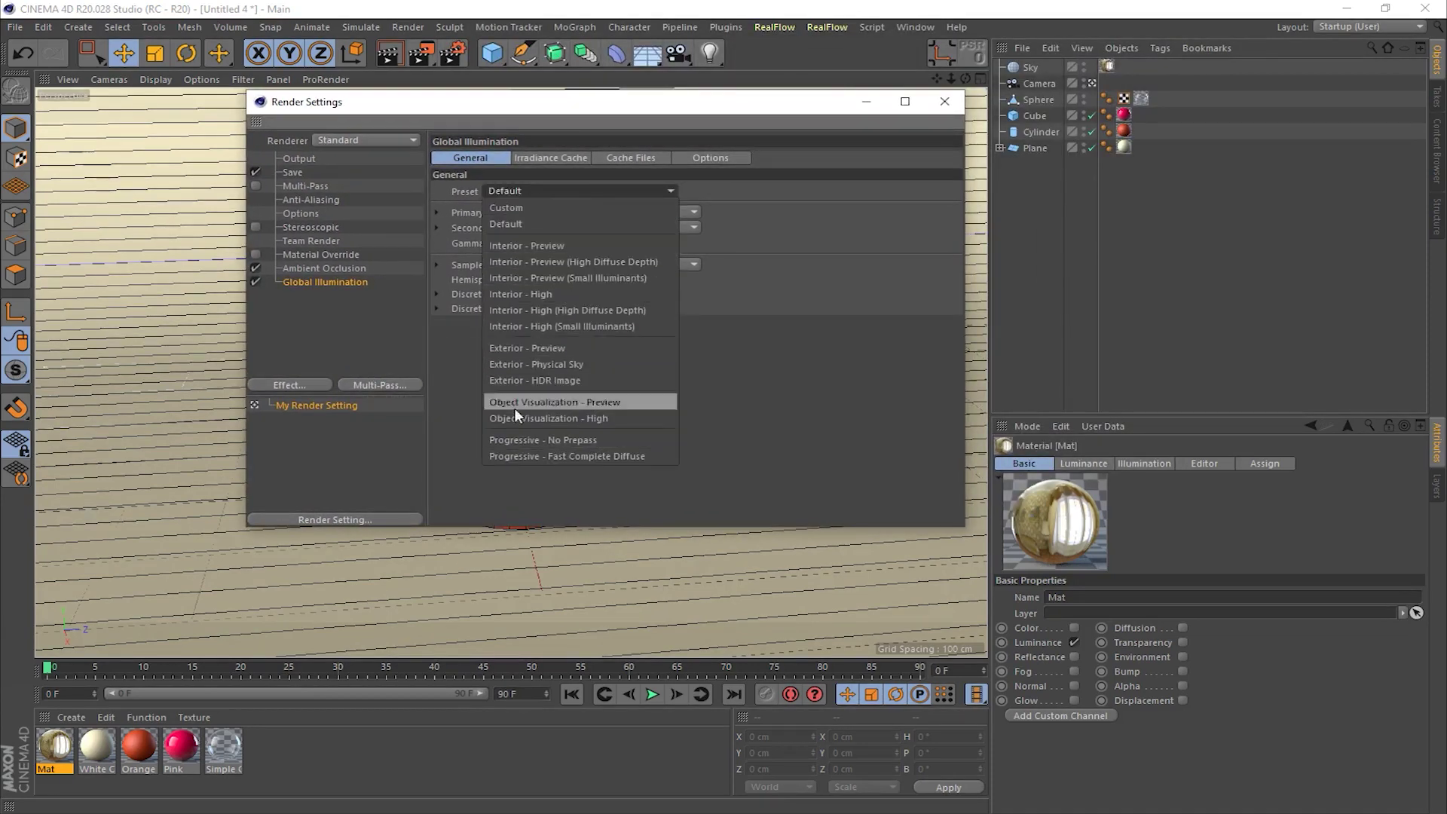
{"action": "left_click", "coordinate": [458, 372]}
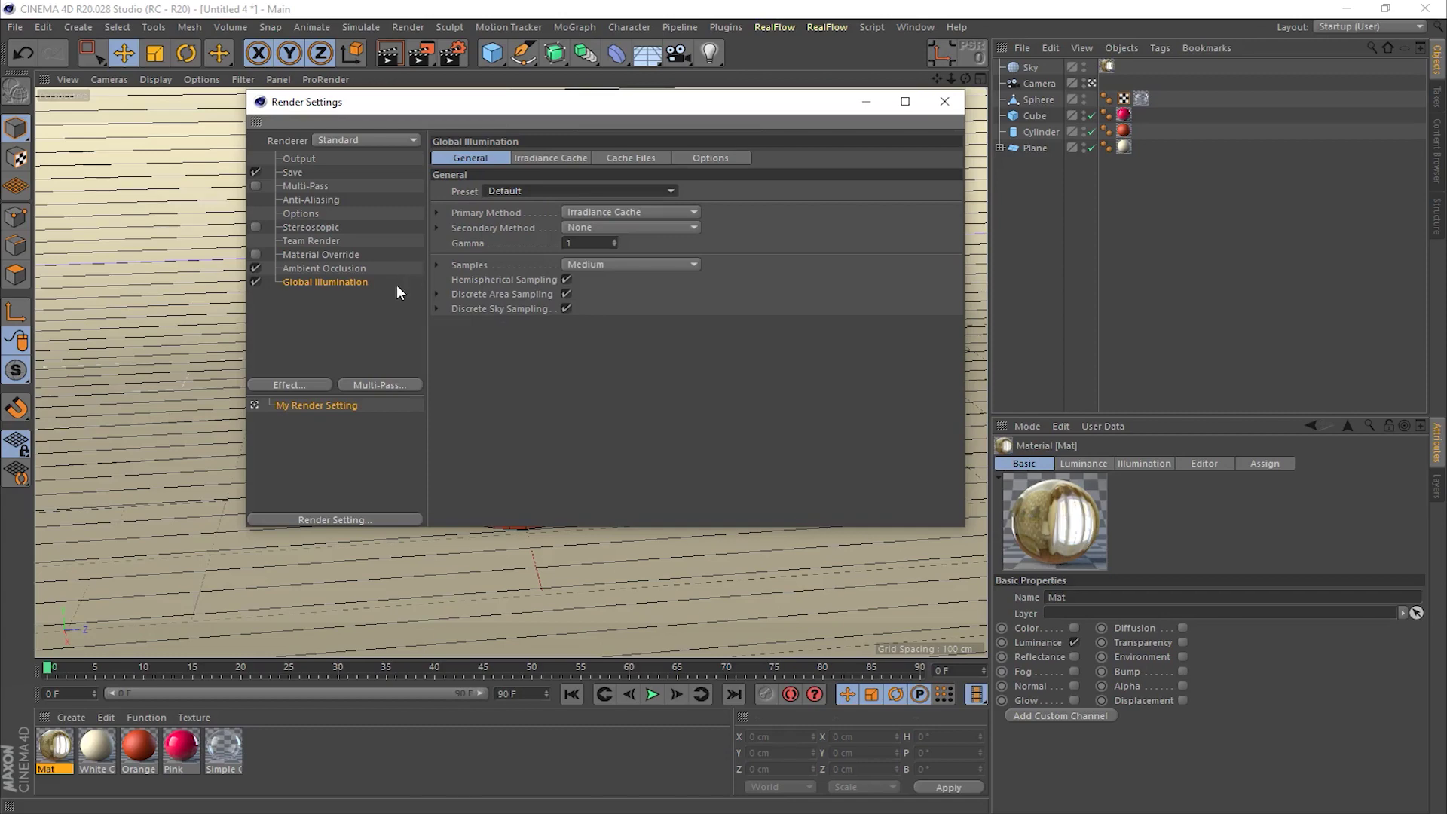
{"action": "left_click", "coordinate": [256, 282]}
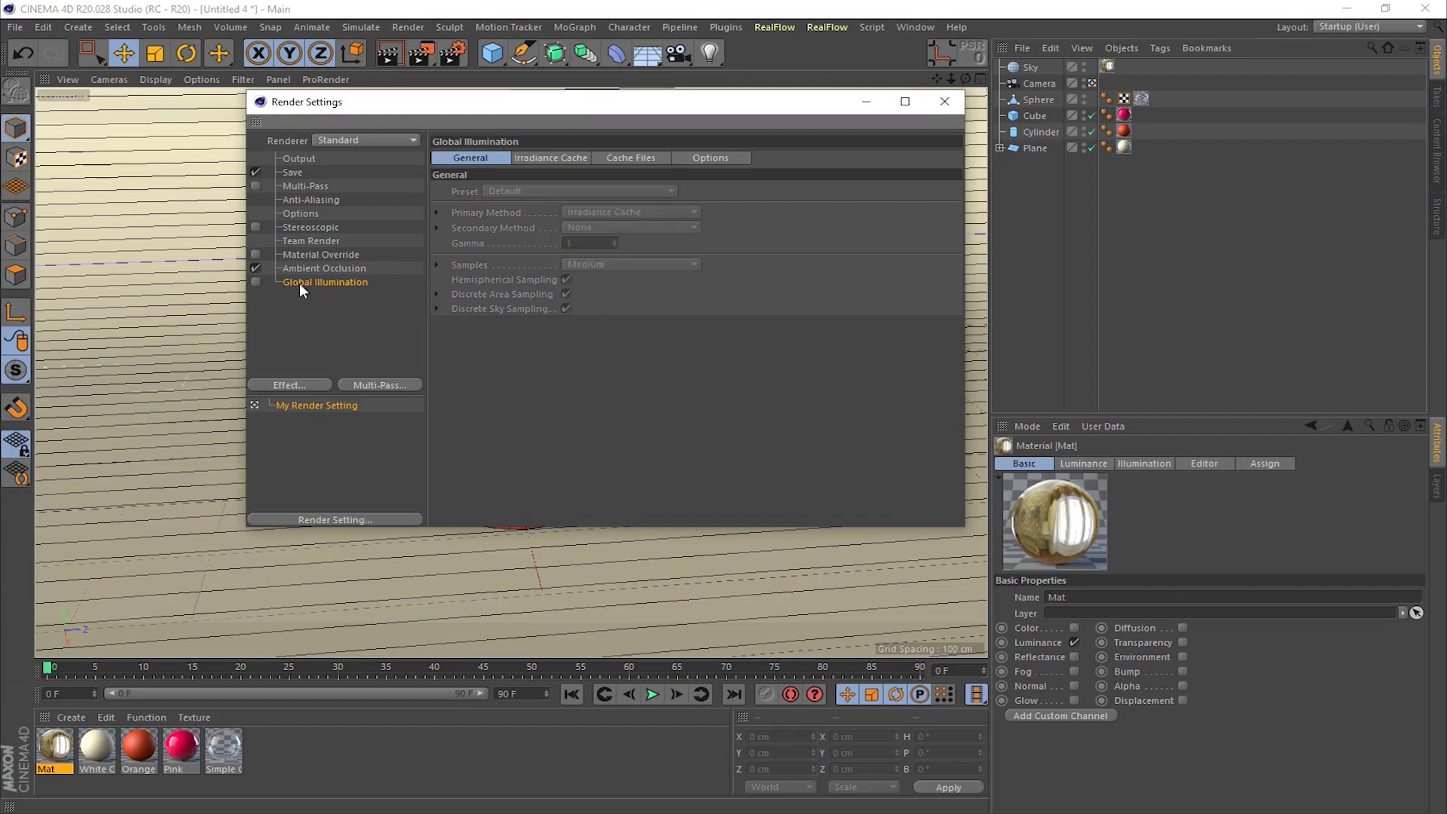
{"action": "left_click", "coordinate": [944, 101]}
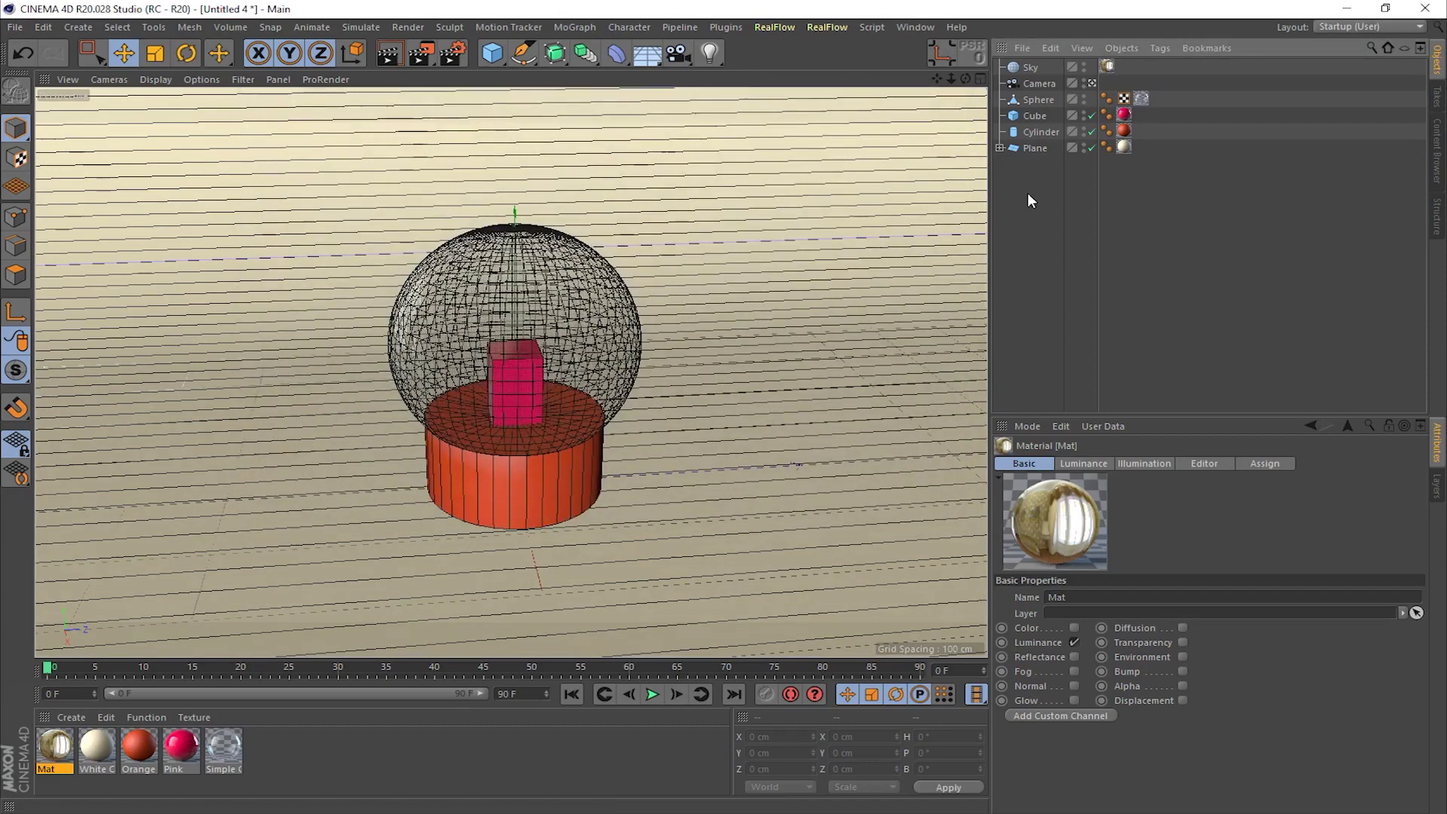
Step: Add an omni Light to the scene, enable its Ambient Illumination and set its Intensity to 80%
{"action": "left_click", "coordinate": [710, 54]}
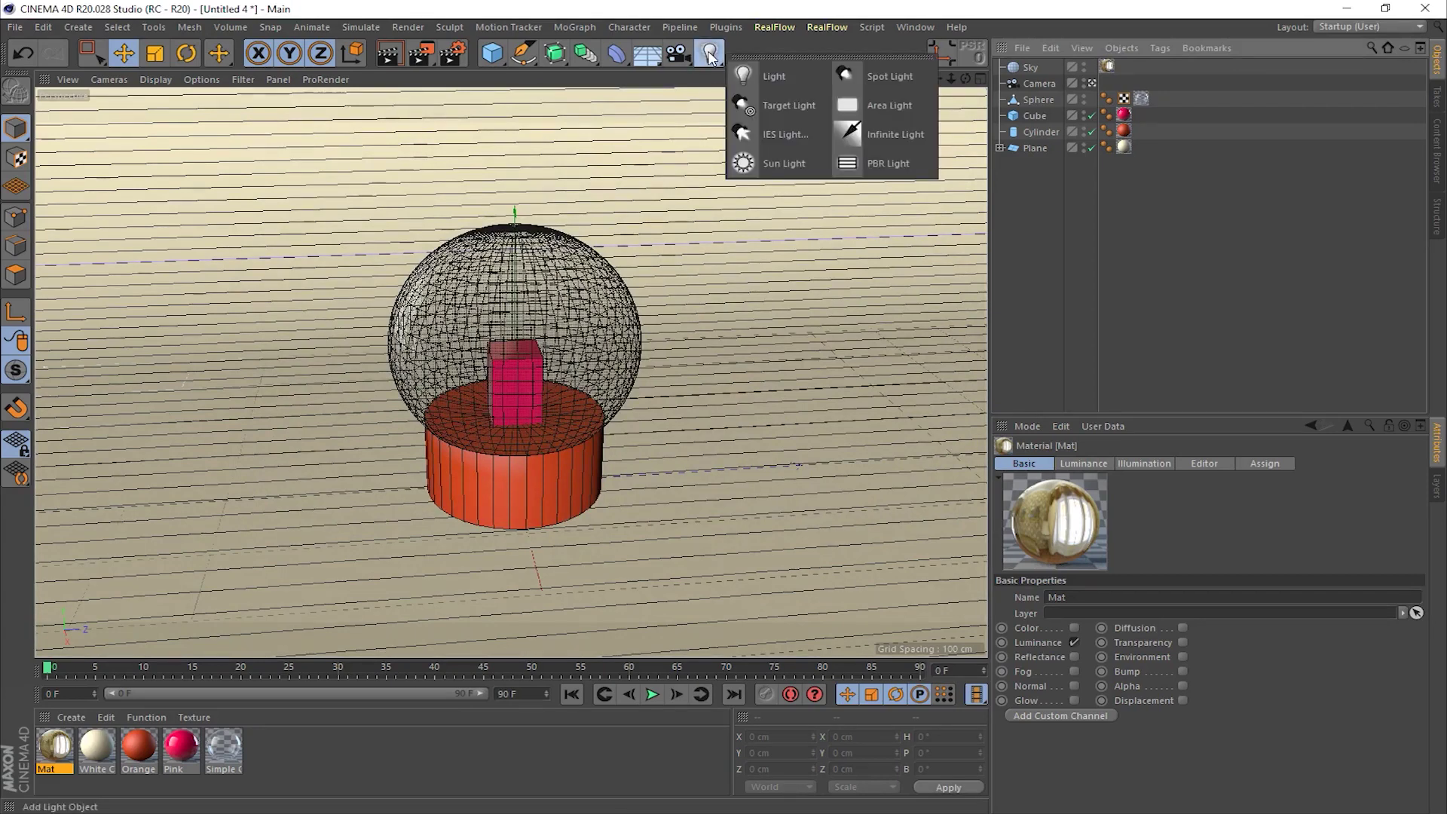
{"action": "left_click", "coordinate": [775, 75]}
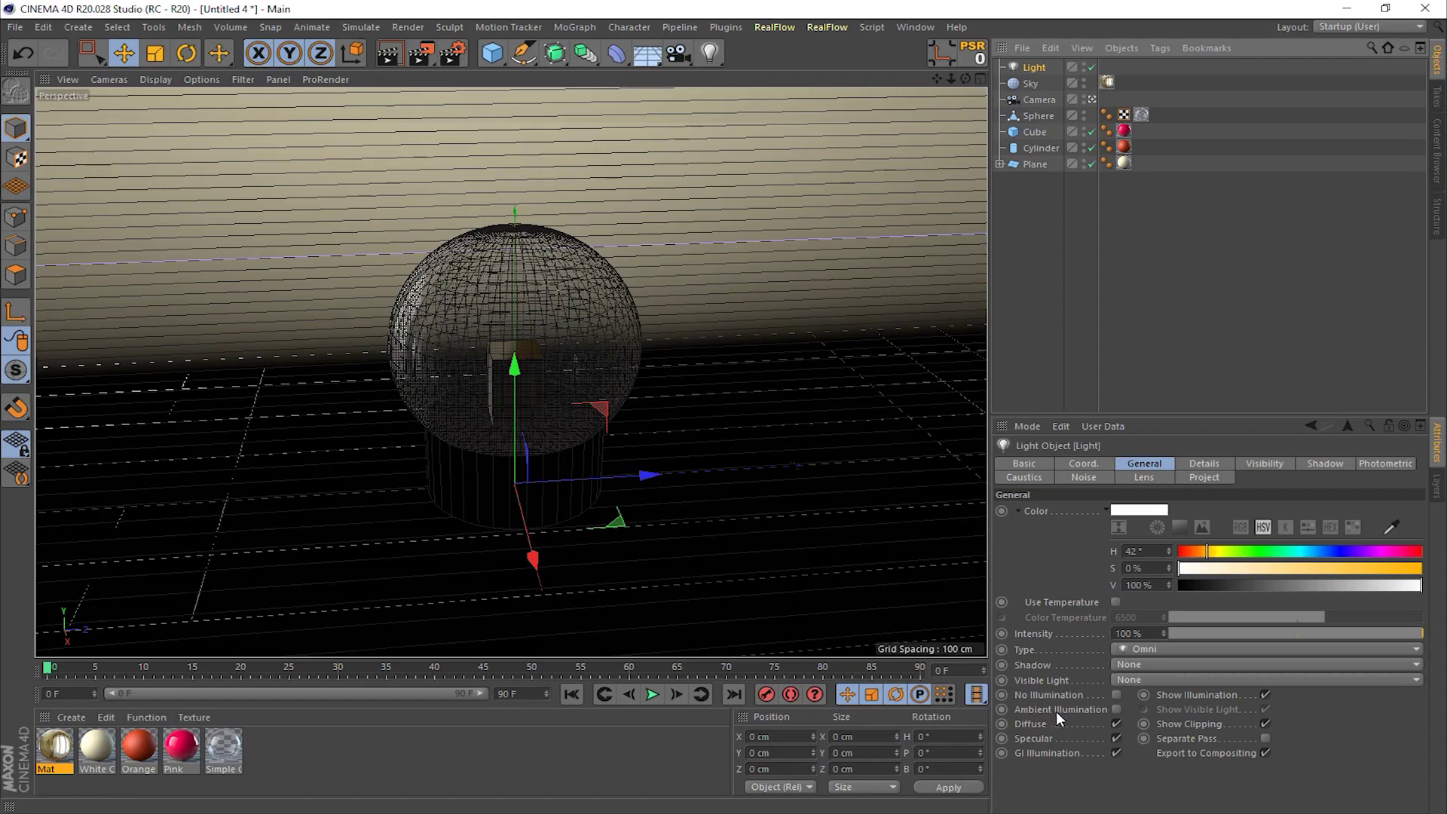
{"action": "left_click", "coordinate": [1119, 707]}
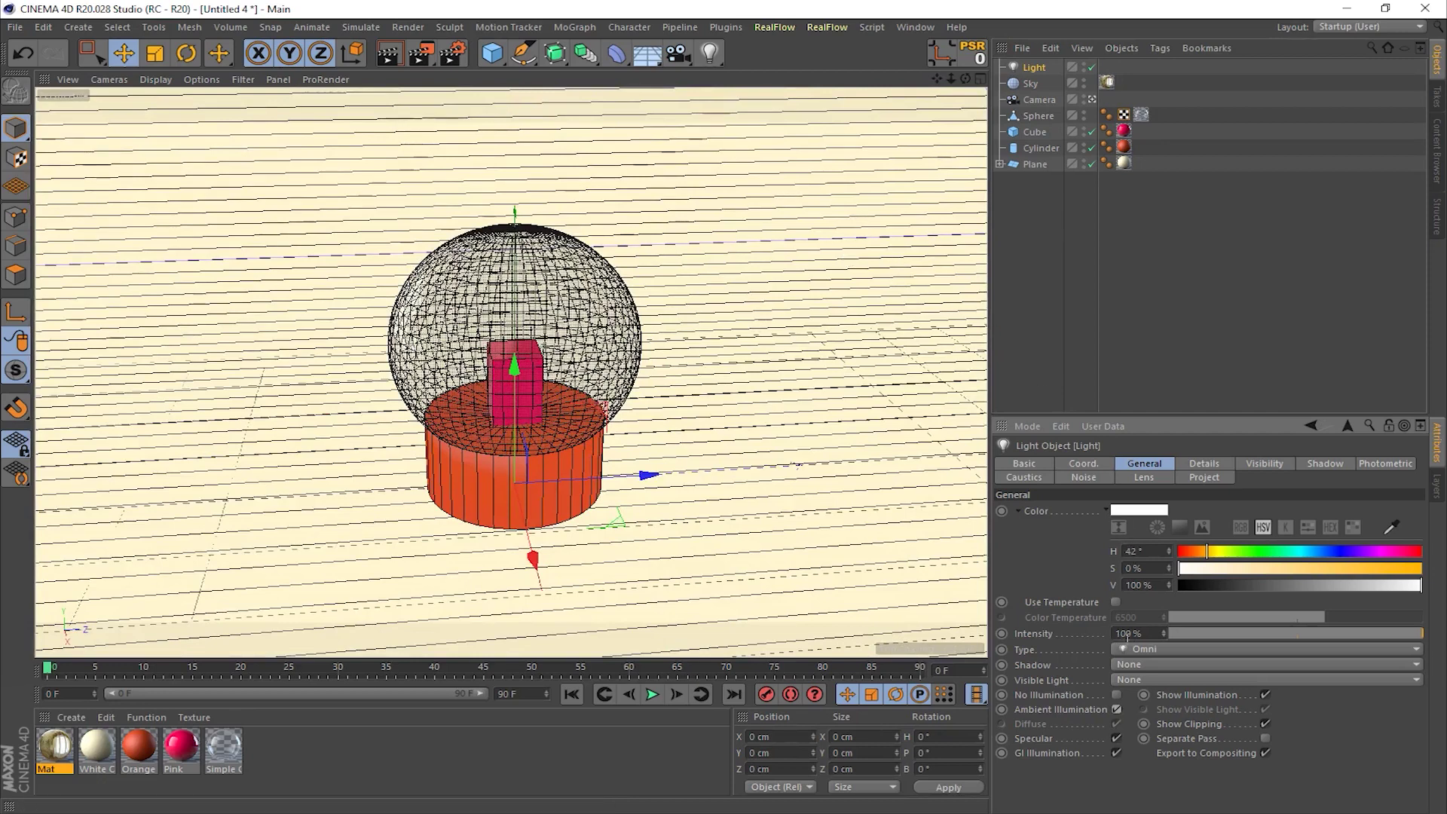
{"action": "left_click", "coordinate": [1129, 633]}
{"action": "type", "text": "80"}
{"action": "key", "text": "Return"}
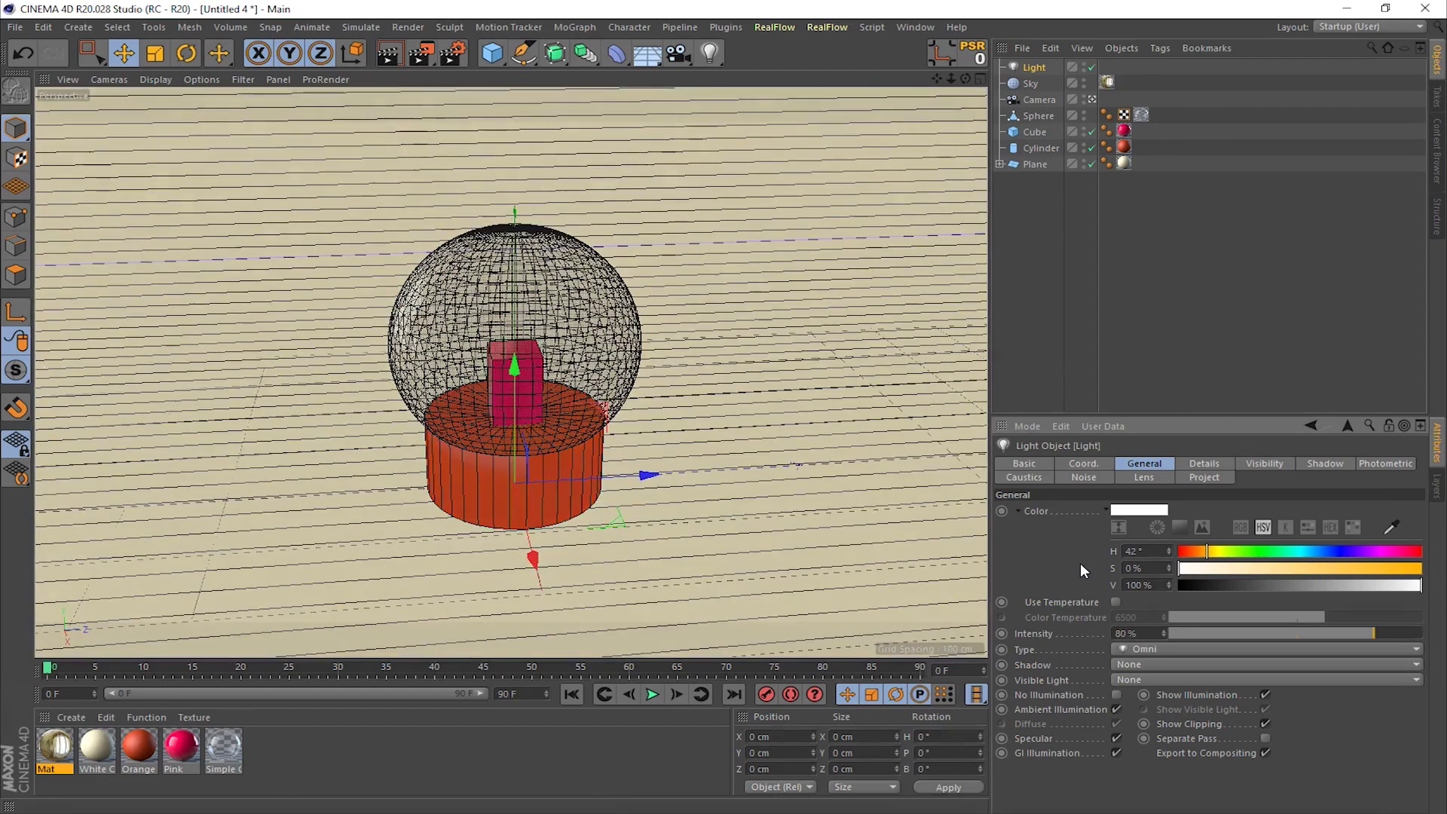
Step: Tint the Light's color slightly warm by setting its saturation to 4%, then deselect the light
{"action": "left_click", "coordinate": [1134, 568]}
{"action": "type", "text": "1"}
{"action": "key", "text": "Return"}
{"action": "key", "text": "Up"}
{"action": "key", "text": "Up"}
{"action": "key", "text": "Up"}
{"action": "left_click", "coordinate": [1046, 309]}
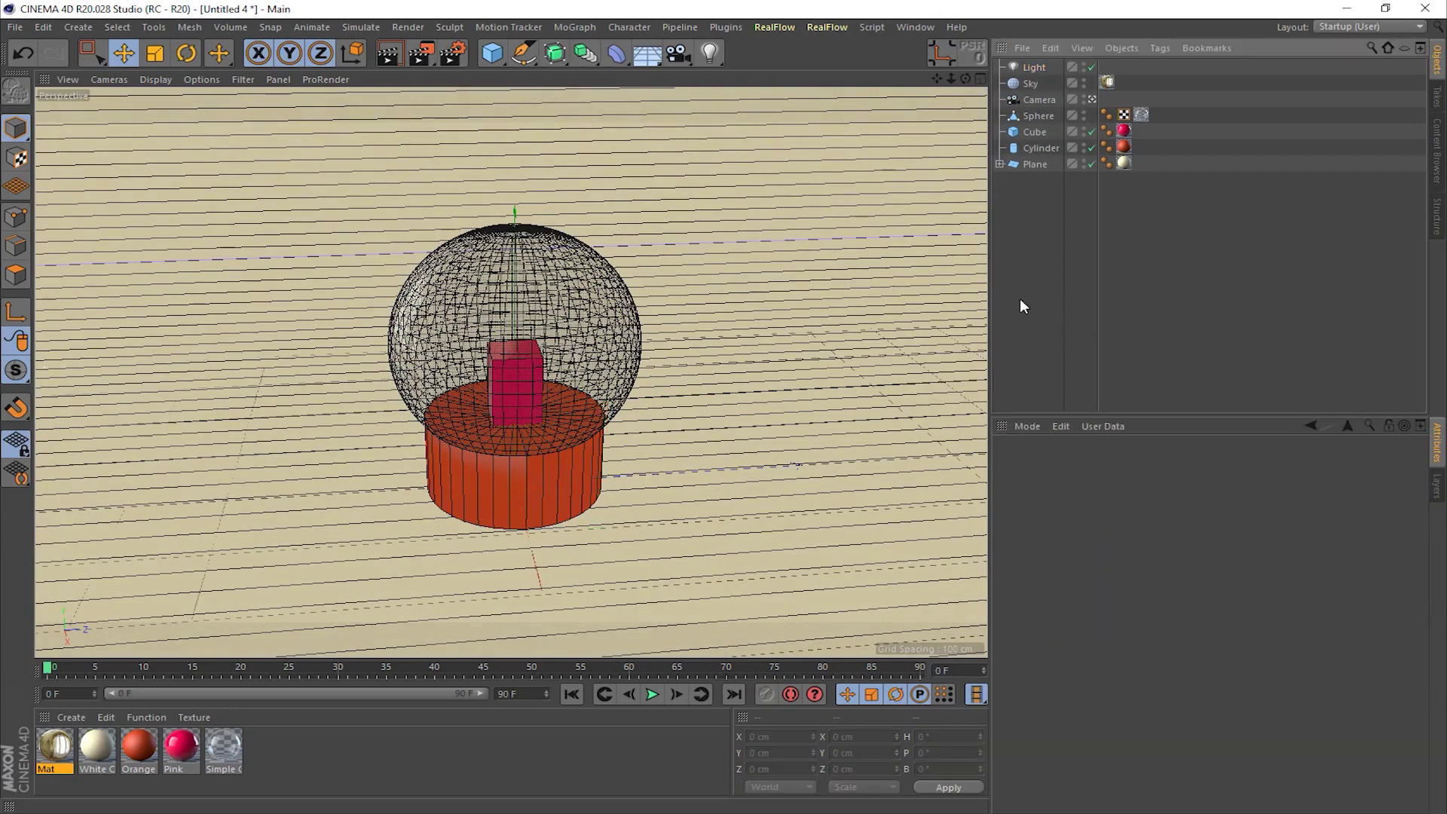
Step: Check the Light's Ambient Illumination option and the Global Illumination and Ambient Occlusion effects in the render settings, then close the settings
{"action": "left_click", "coordinate": [1028, 69]}
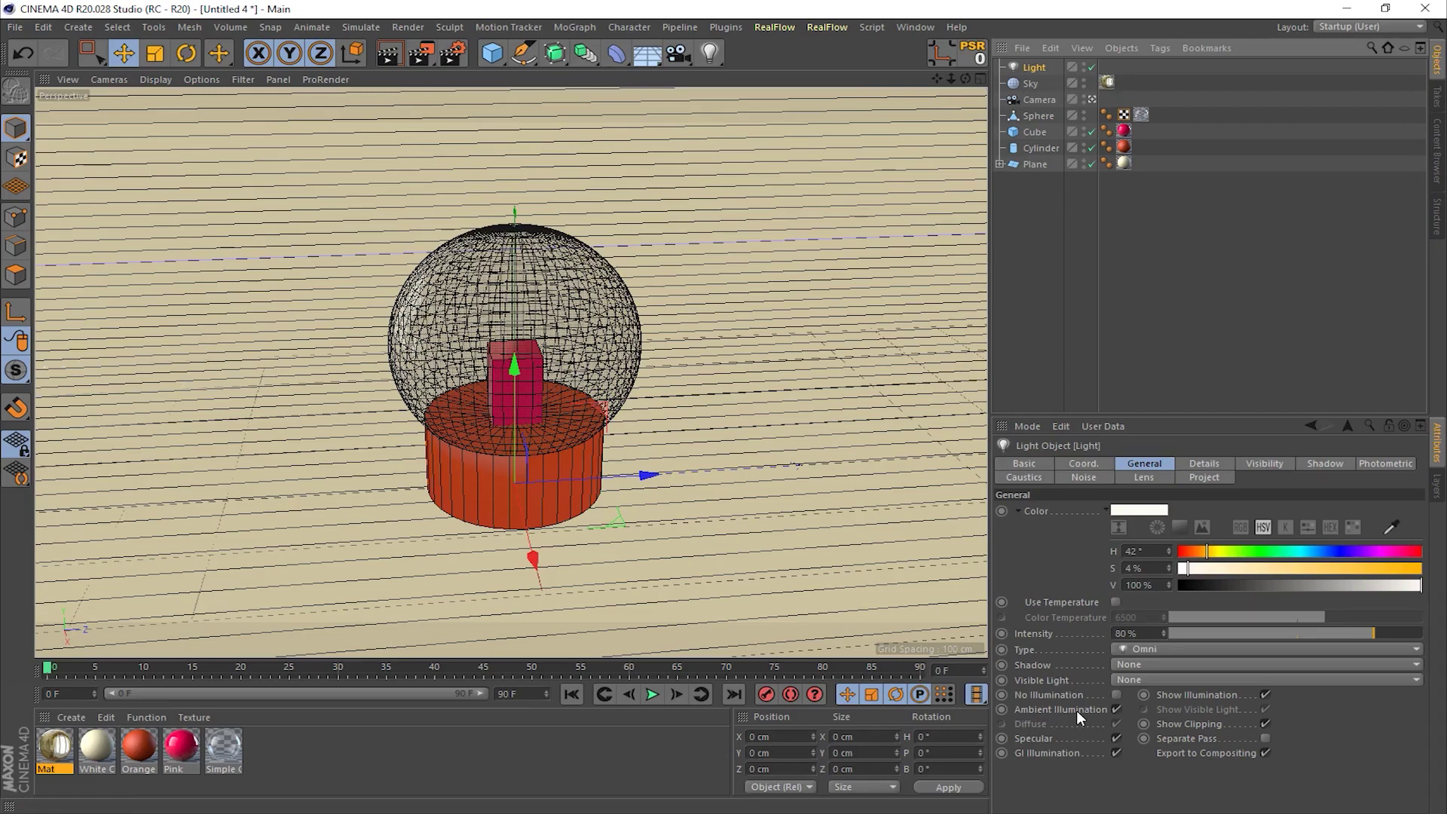
{"action": "left_click", "coordinate": [1018, 307]}
{"action": "left_click", "coordinate": [452, 53]}
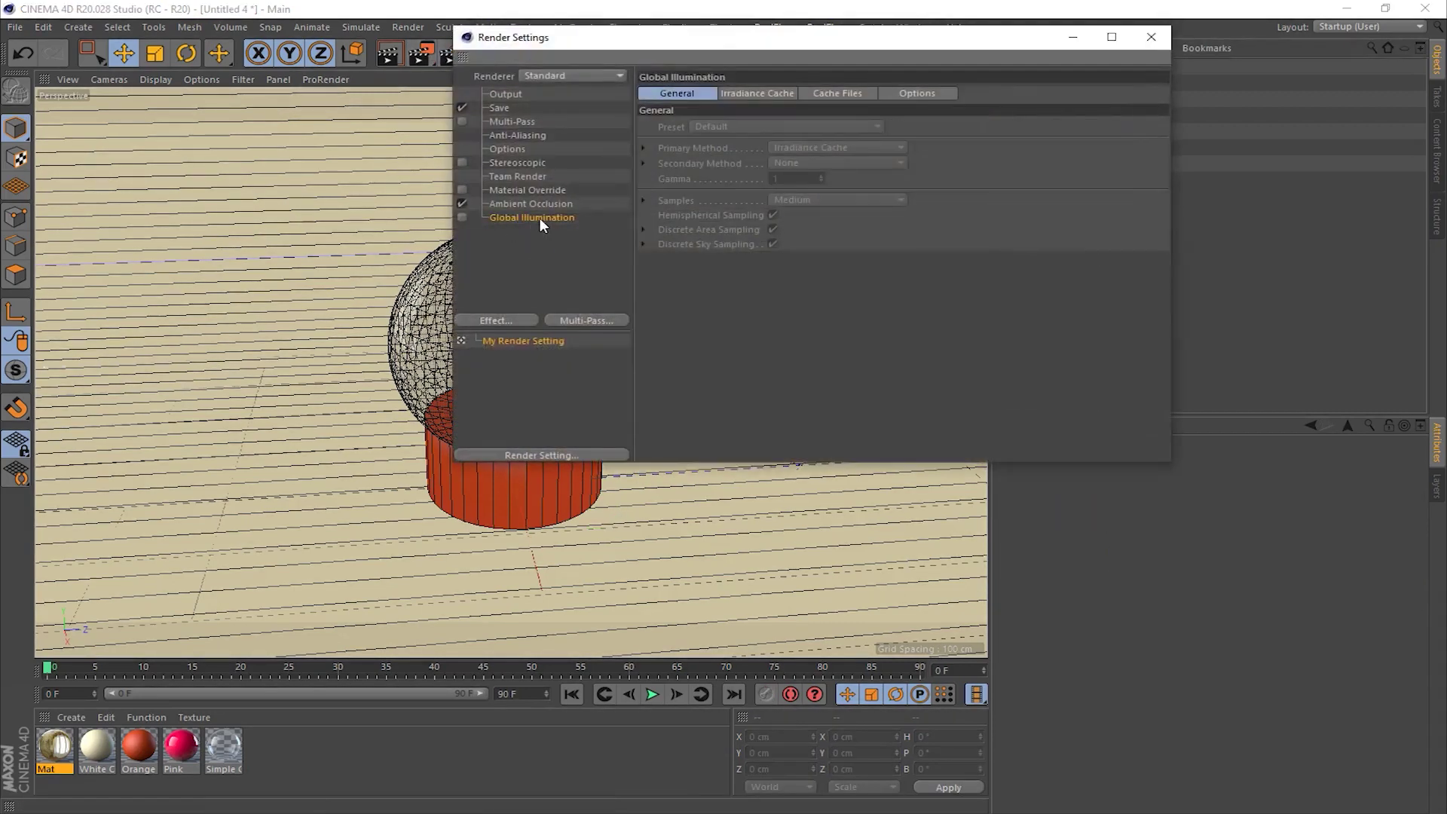
{"action": "left_click", "coordinate": [1151, 37]}
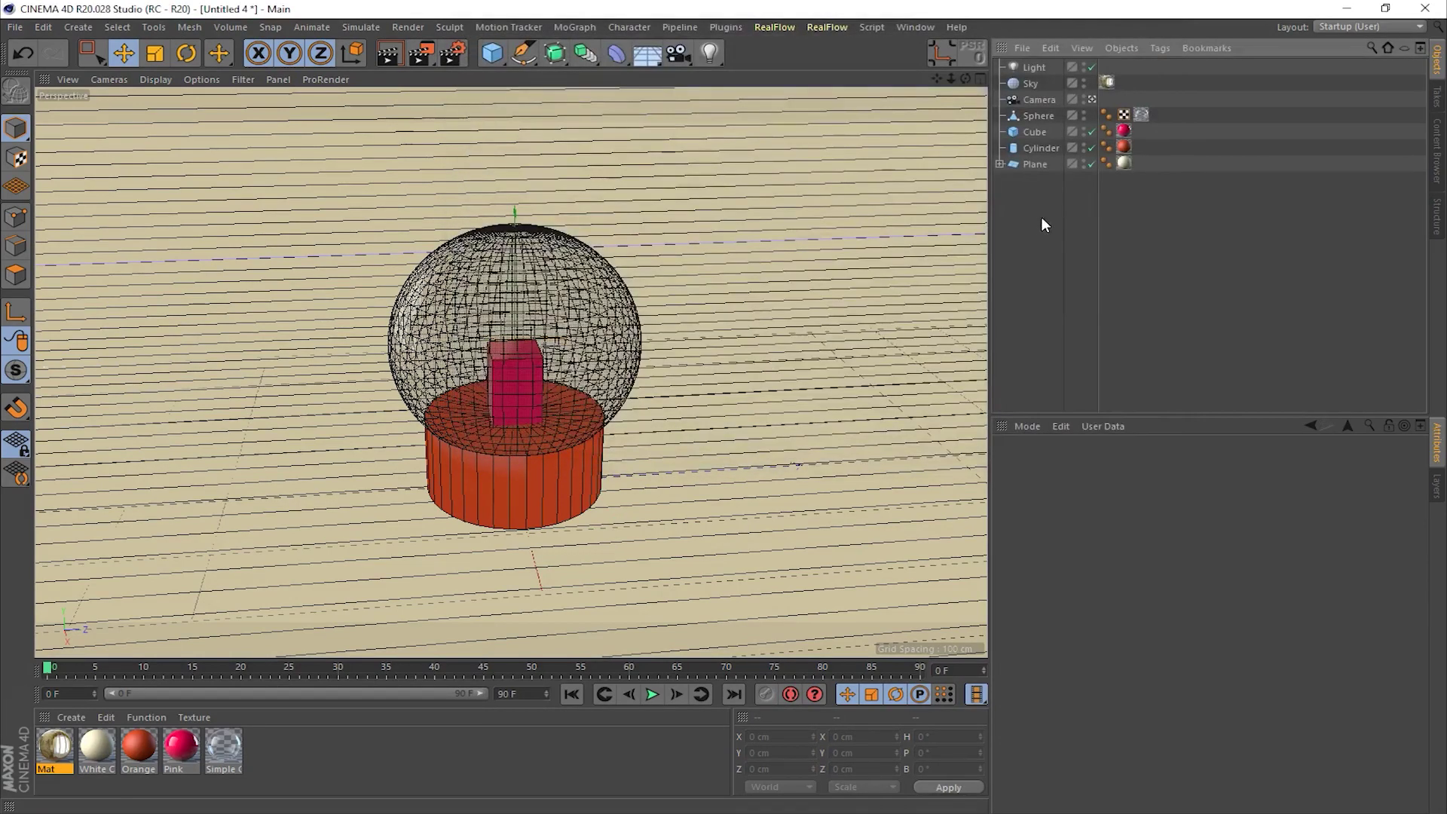
Step: Render the ambient-light scene to the Picture Viewer, compare it with the earlier Global Illumination render in the history, and close the viewer
{"action": "left_click", "coordinate": [422, 57]}
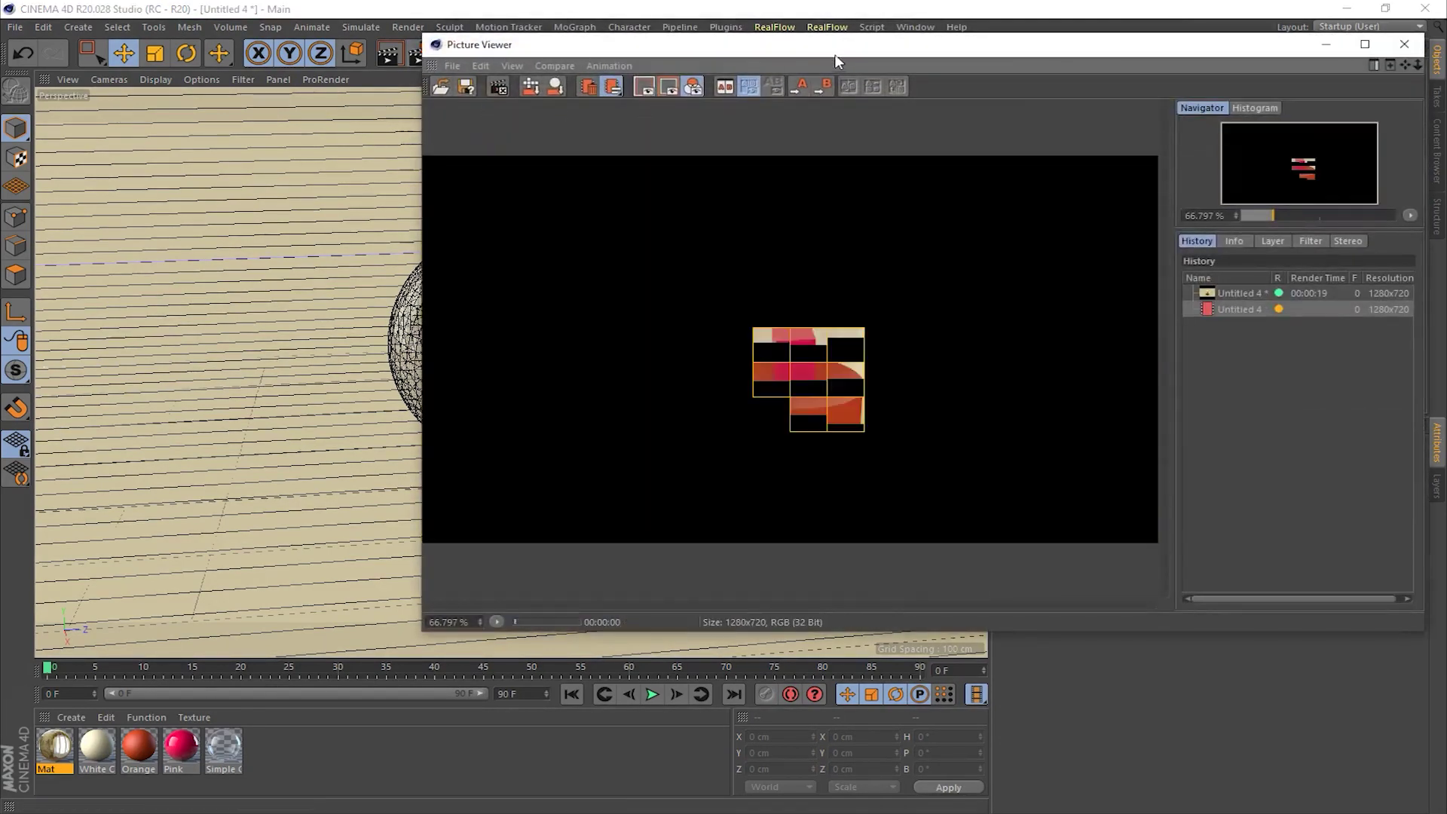
{"action": "left_click_drag", "start_coordinate": [834, 55], "coordinate": [611, 92]}
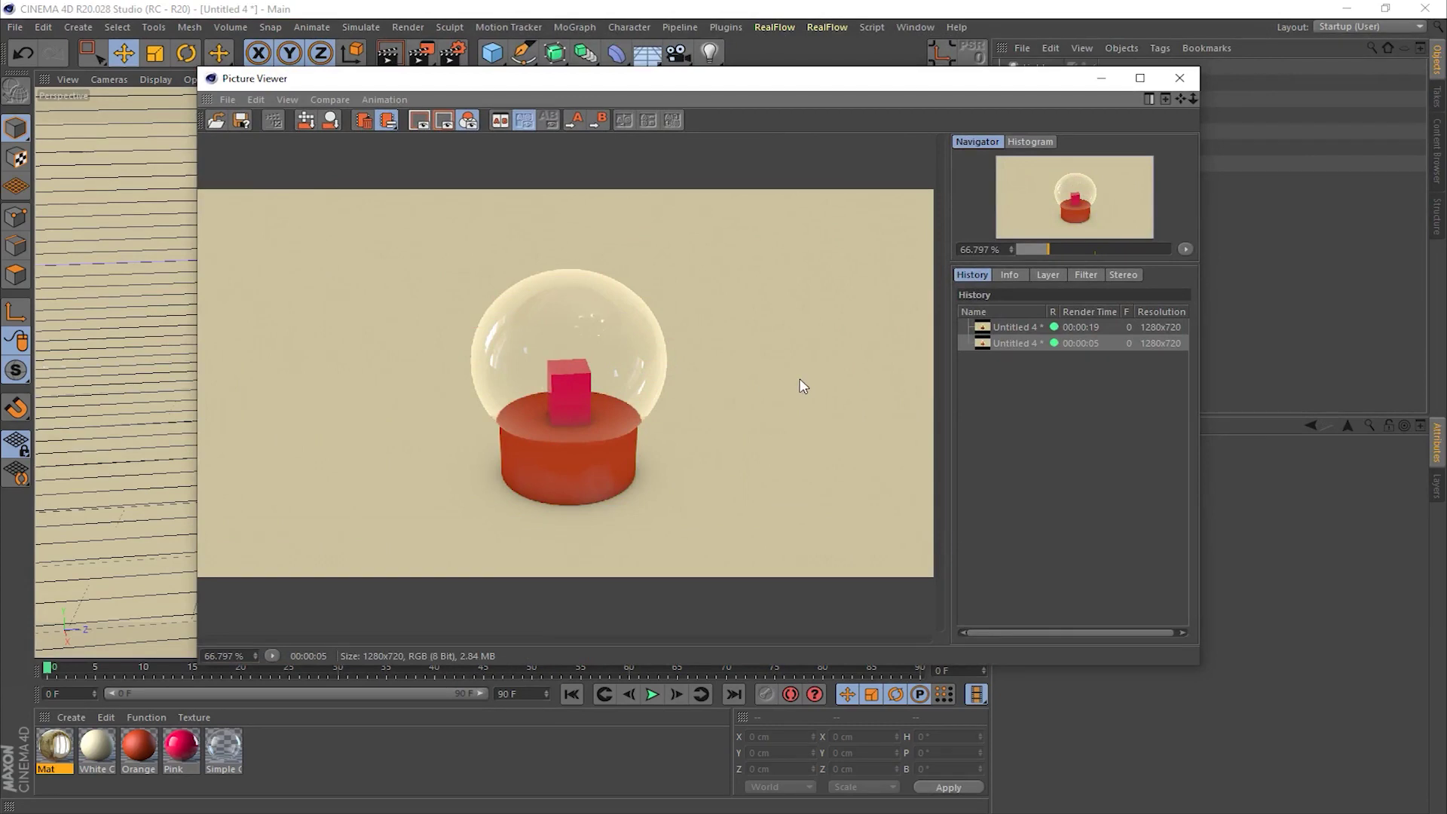
{"action": "left_click", "coordinate": [1105, 326]}
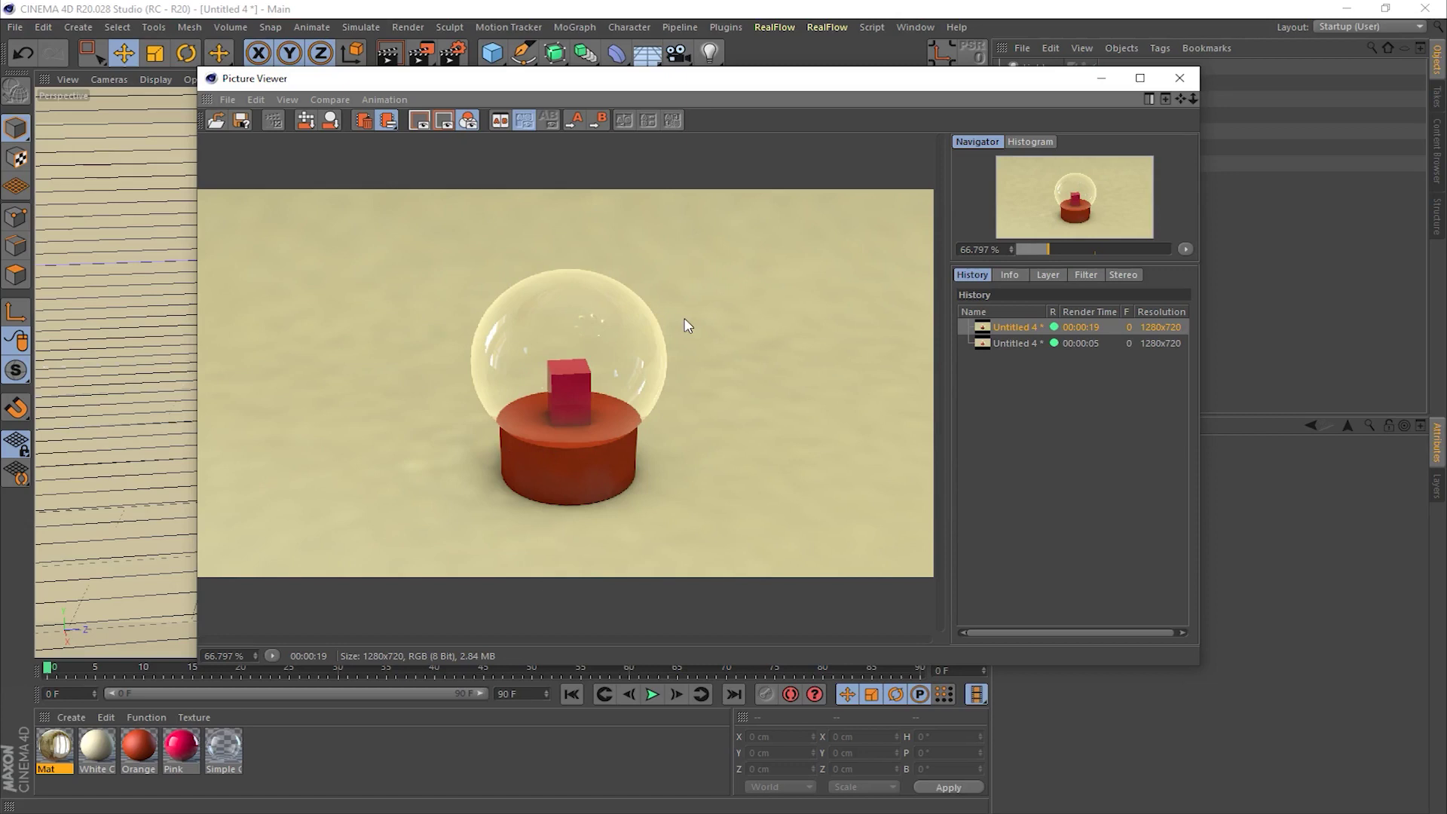
{"action": "left_click", "coordinate": [1090, 343]}
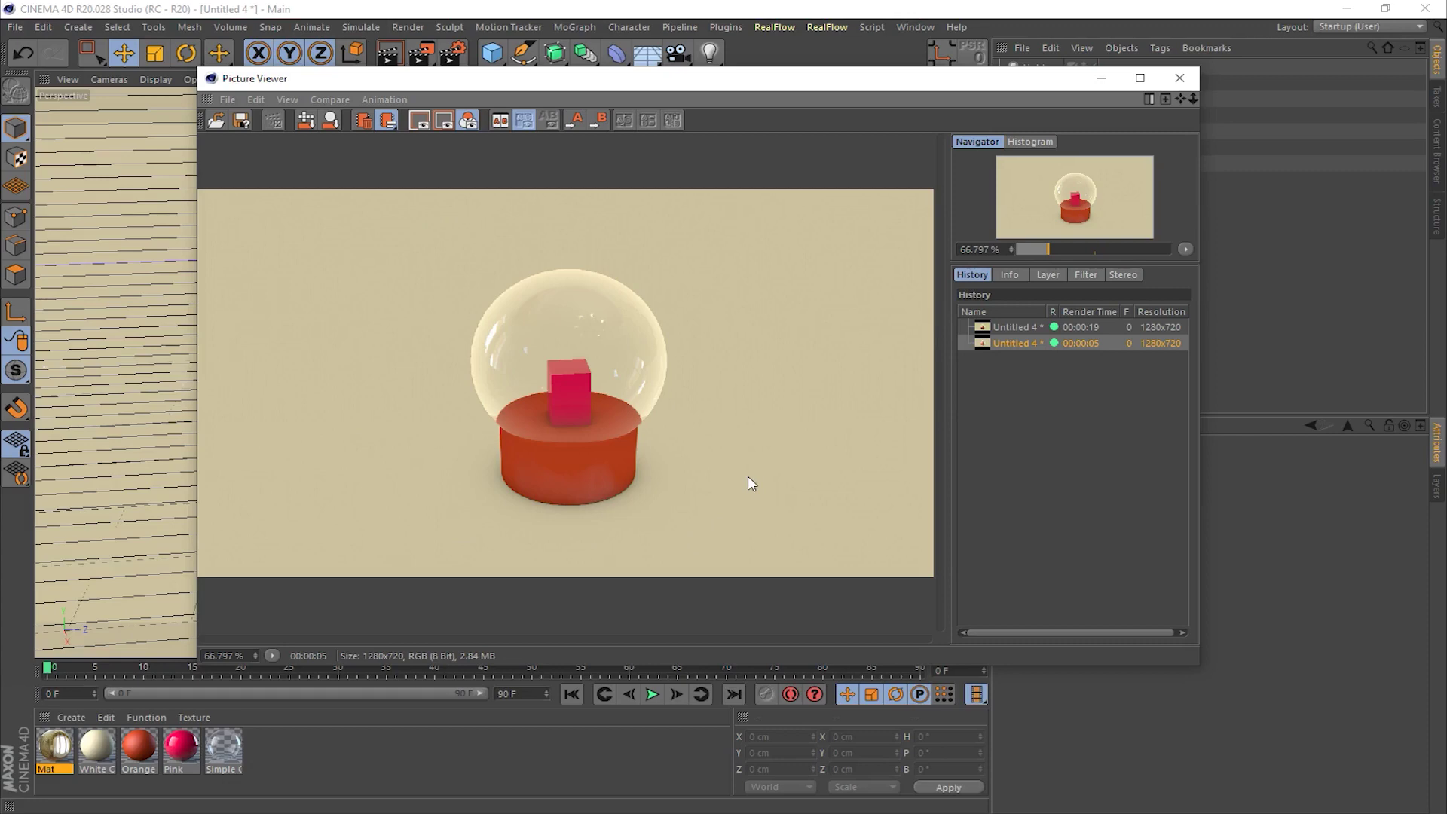
{"action": "left_click", "coordinate": [1180, 78]}
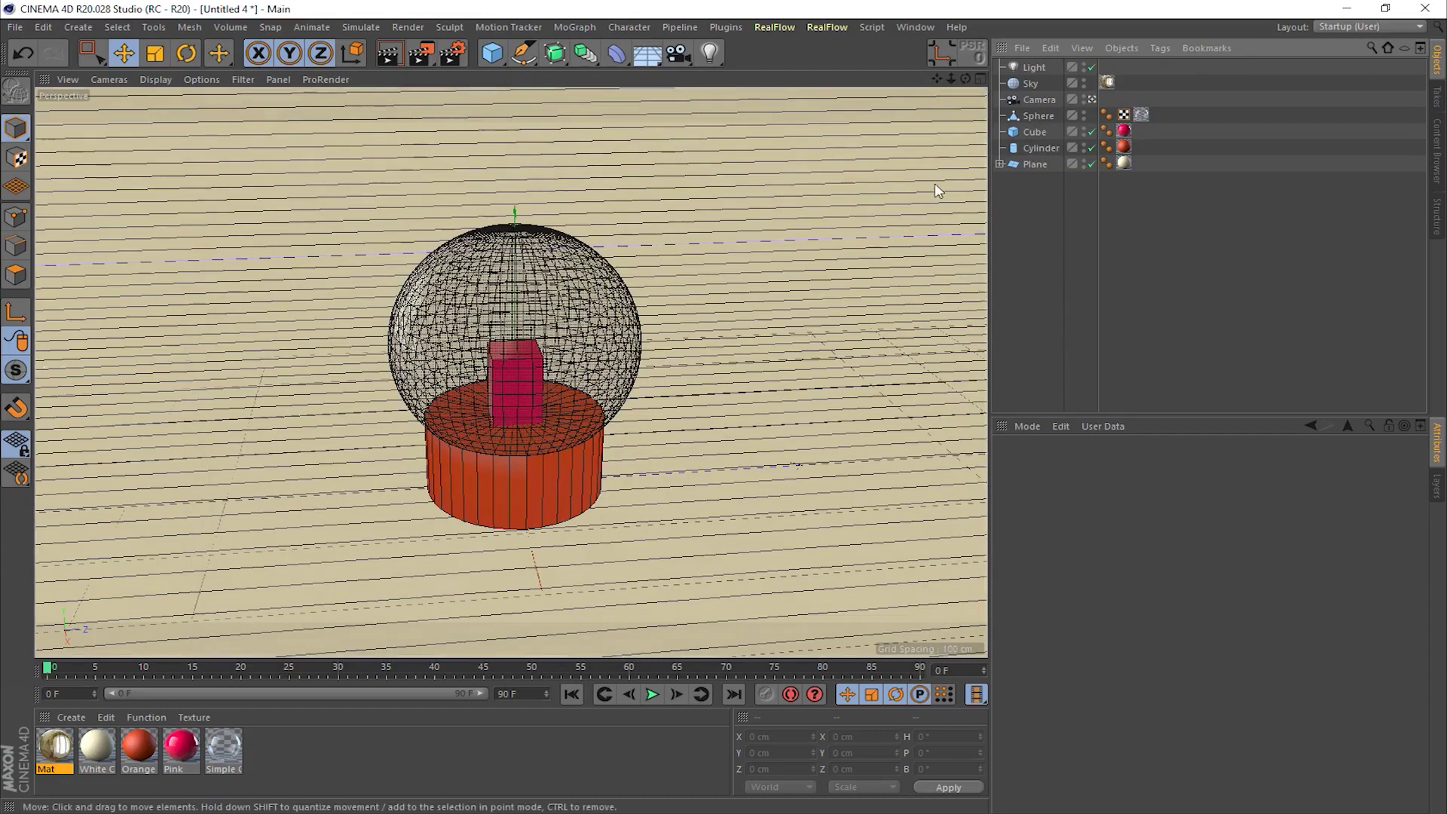
Step: Review the Sky object, the Light's general properties and the enabled render effects, then close the render settings and clear the selection
{"action": "left_click", "coordinate": [1039, 86]}
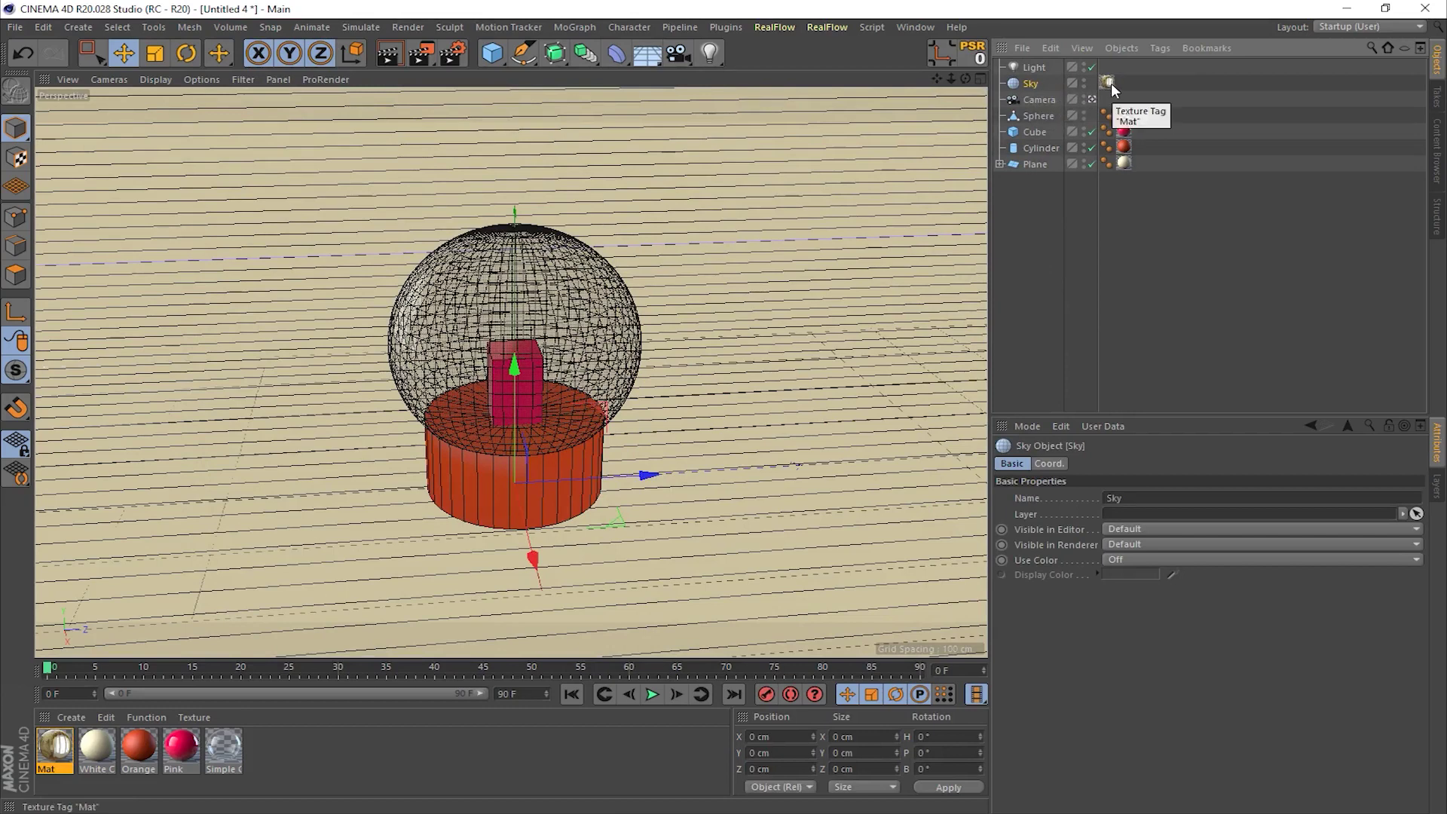
{"action": "left_click", "coordinate": [1034, 67]}
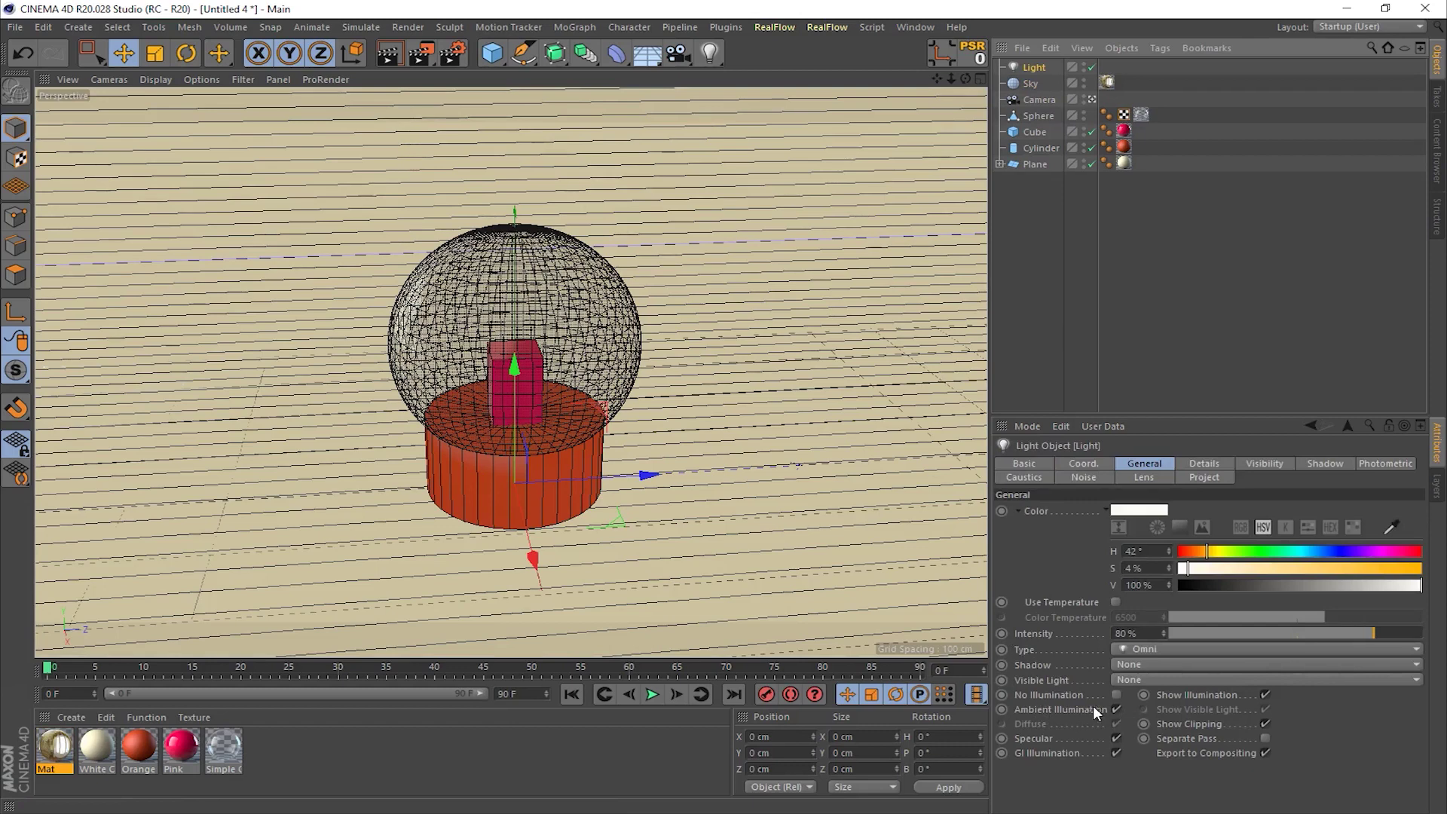
{"action": "left_click", "coordinate": [452, 53]}
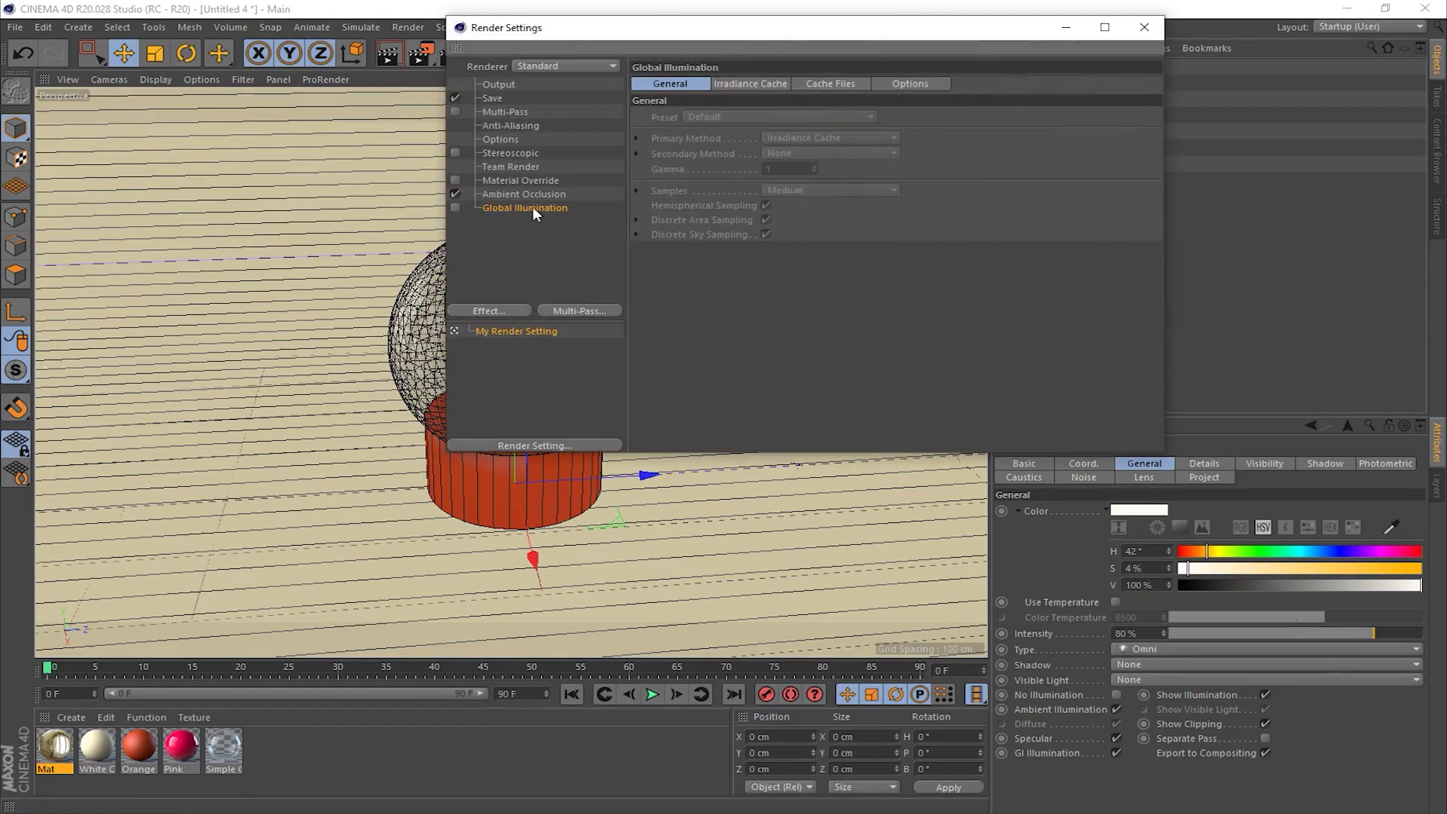
{"action": "left_click", "coordinate": [1142, 28]}
{"action": "left_click", "coordinate": [1019, 232]}
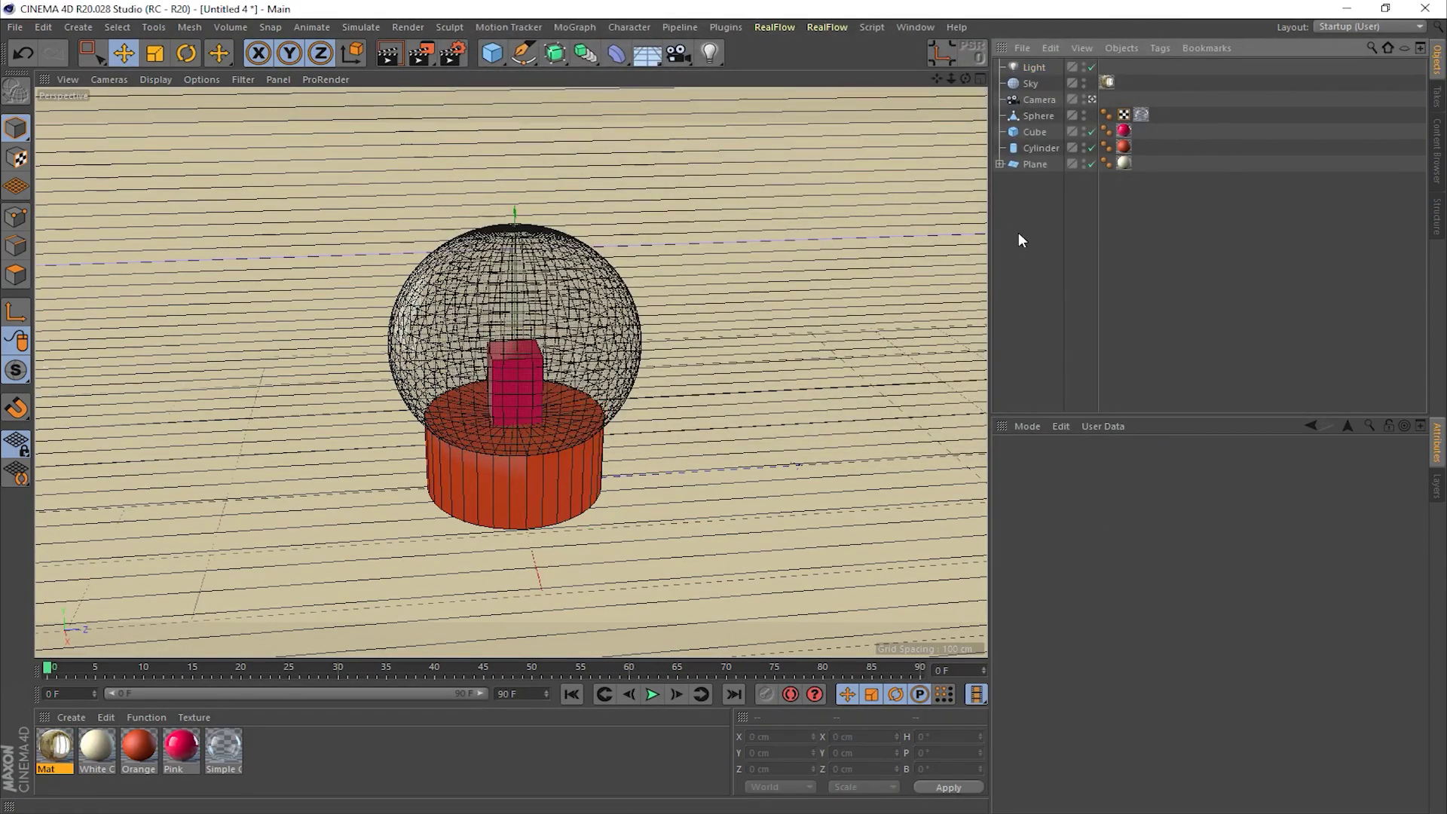